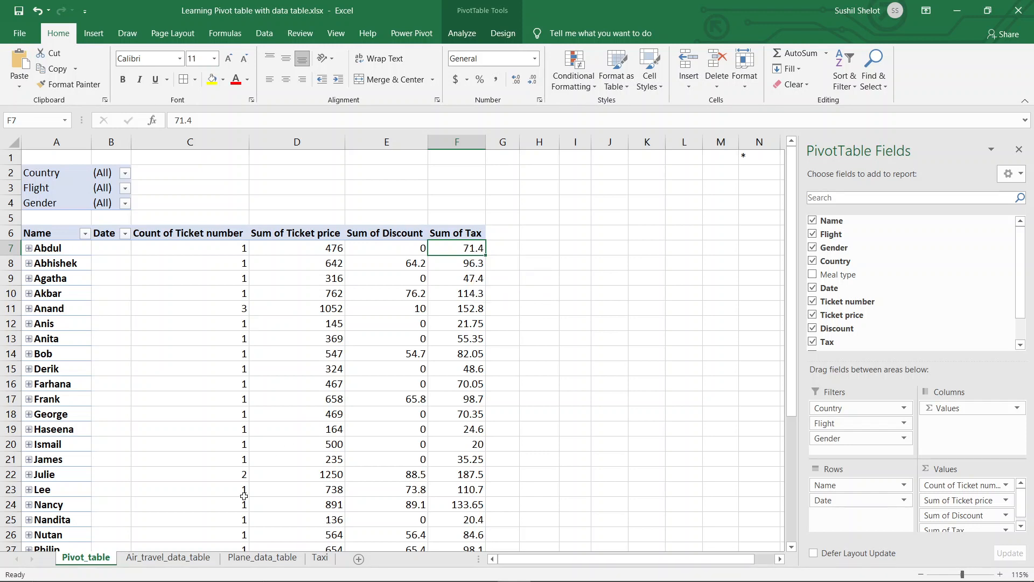
Review the source data on the Air_travel_data_table sheet and name the pivot table on the Pivot_table sheet "Parent".
click(192, 558)
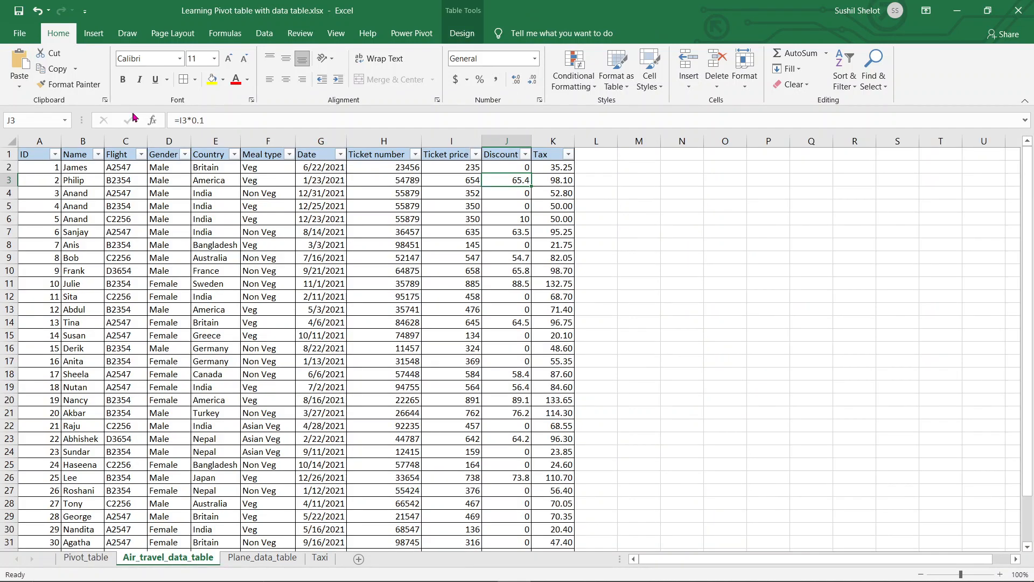
click(98, 559)
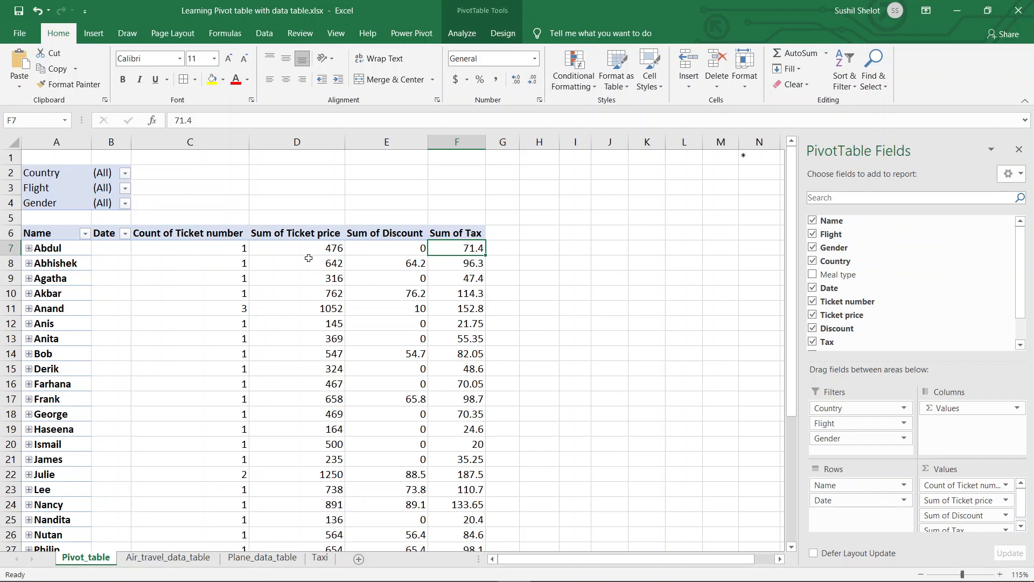
mouse_move(308, 258)
click(445, 35)
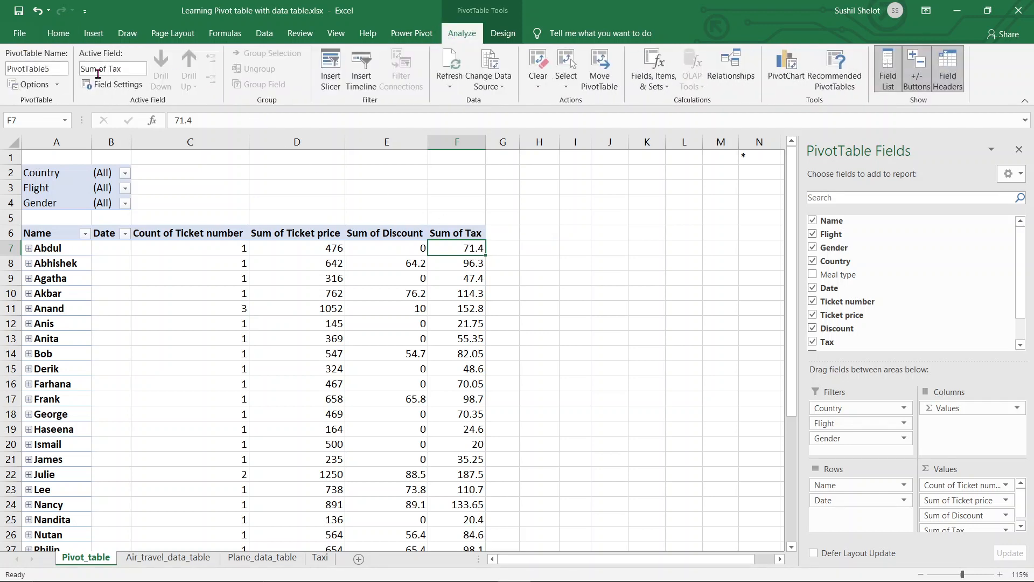
mouse_move(57, 69)
mouse_down()
mouse_move(2, 69)
mouse_move(53, 69)
mouse_up()
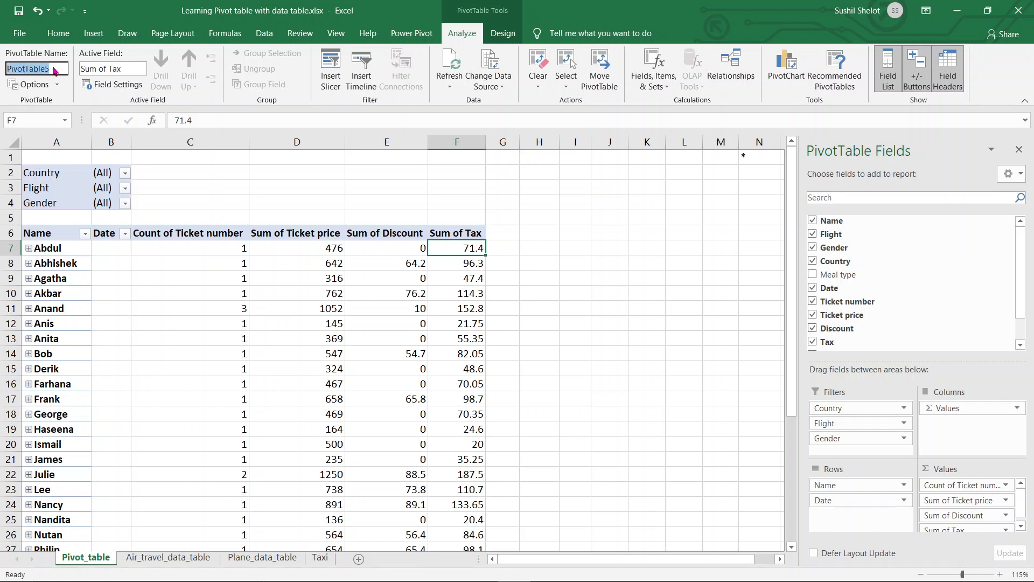
text(Parent)
click(372, 178)
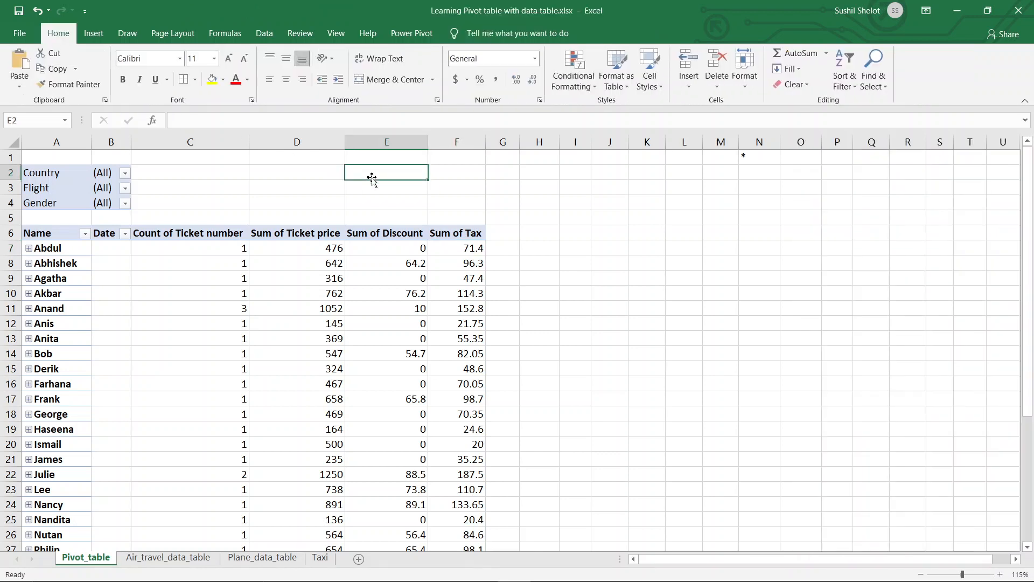
Rename the pivot table's Sum of Tax value field as "Tax value".
click(418, 262)
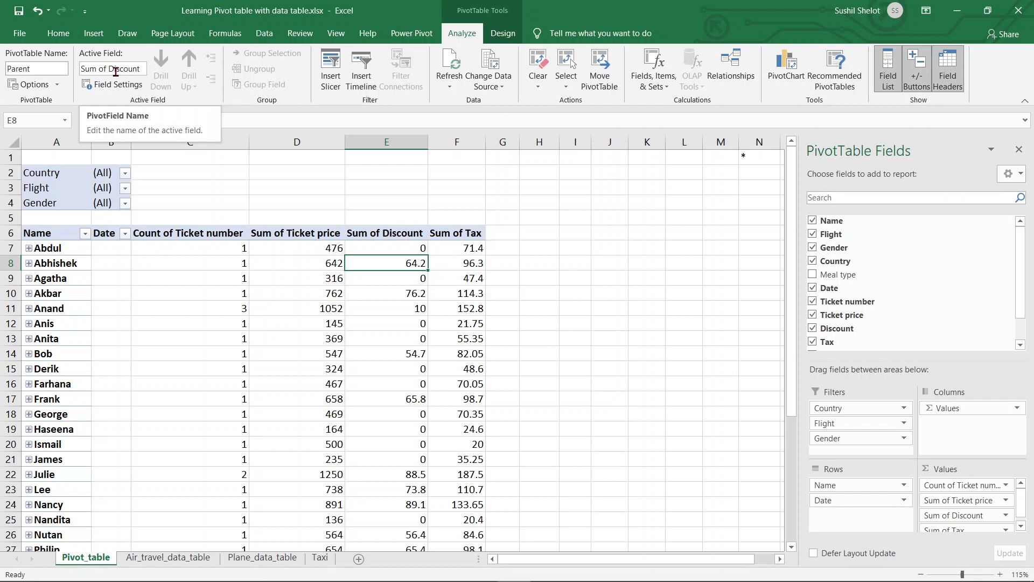
click(452, 233)
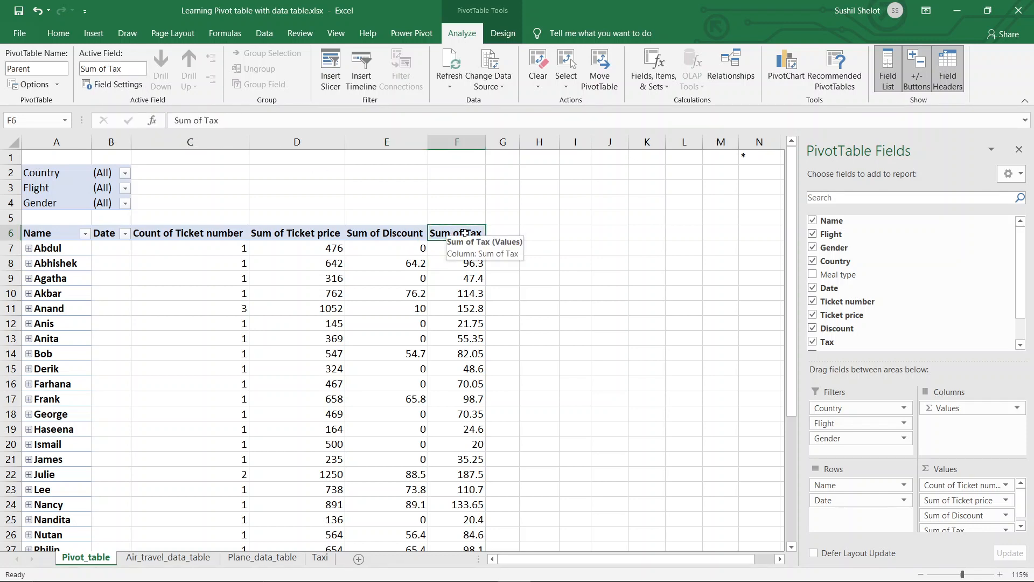
double_click(464, 233)
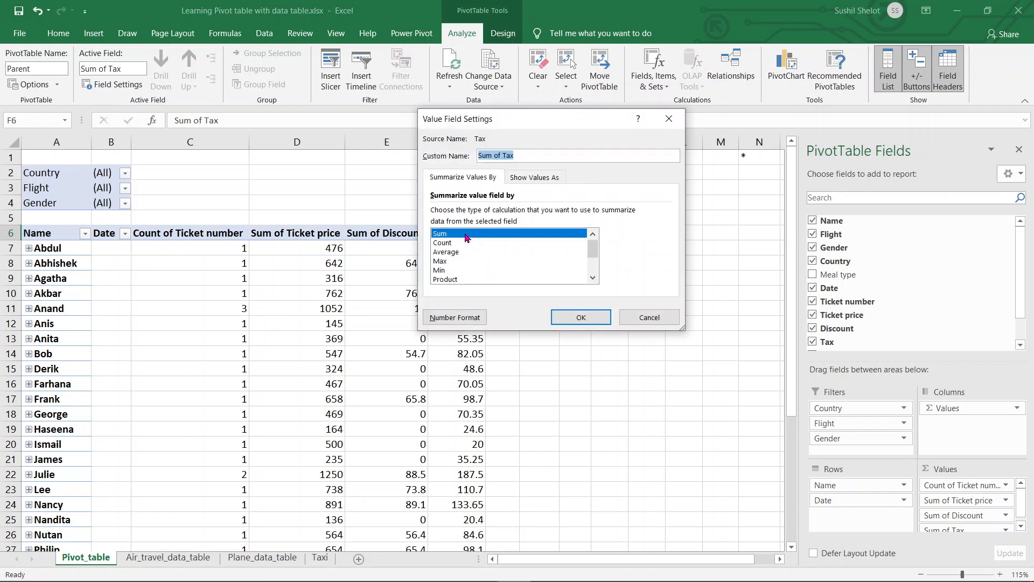
click(503, 156)
drag(503, 157, 468, 160)
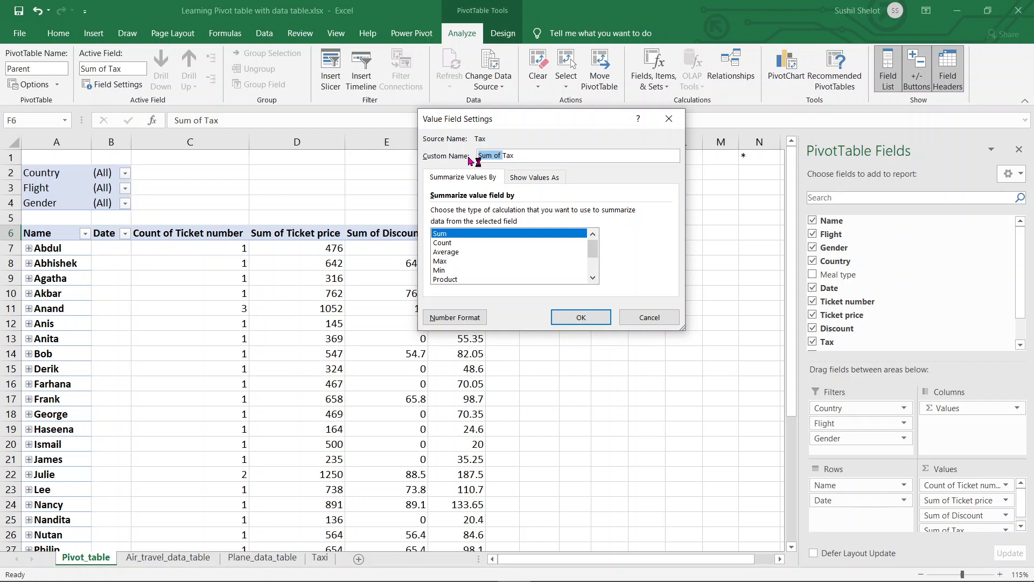
key(BackSpace)
text(value)
key(Return)
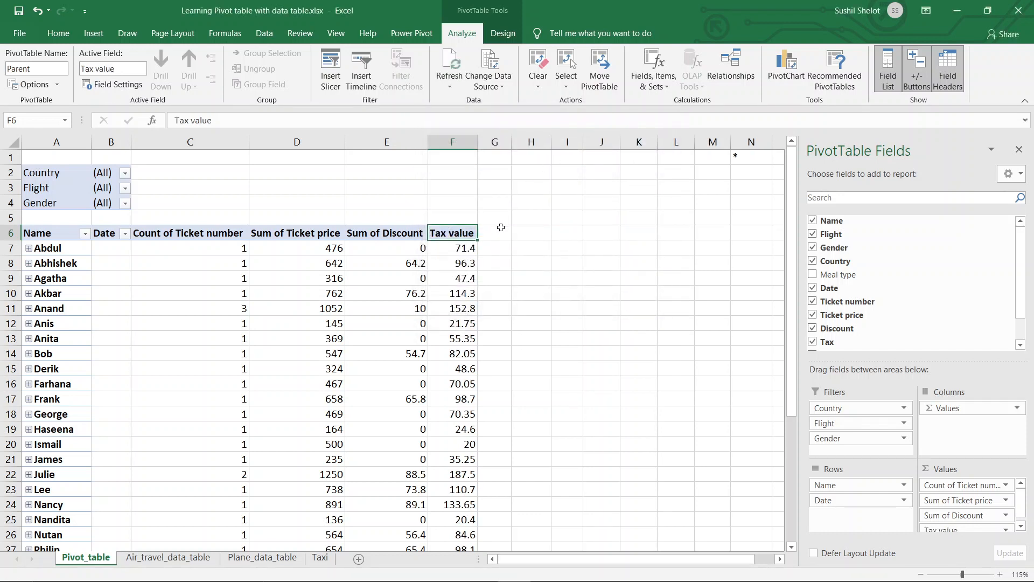
Rename the Sum of Discount value field as "Discount value".
click(405, 233)
double_click(405, 232)
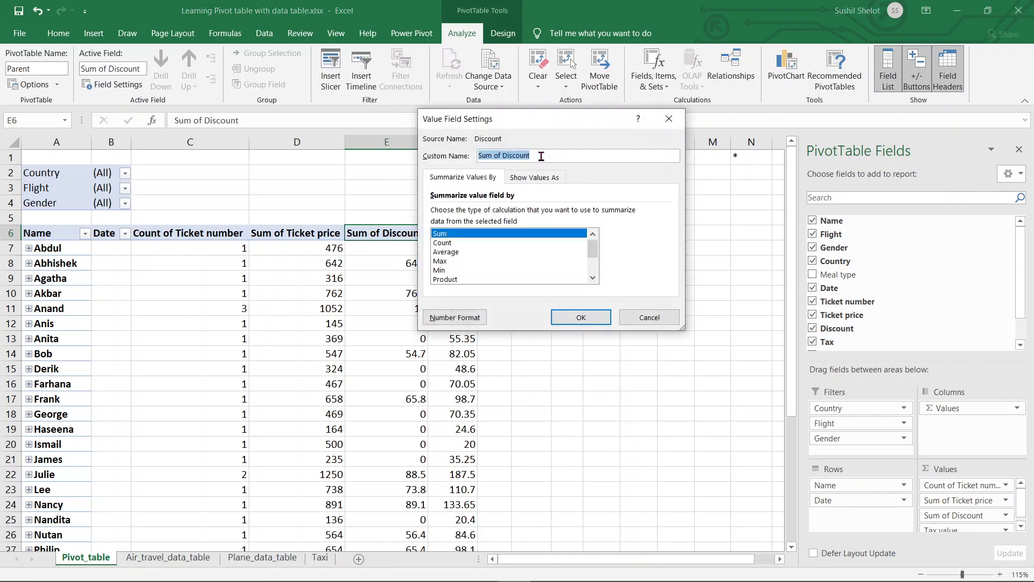
drag(501, 156, 455, 155)
key(Delete)
click(530, 154)
text(value)
key(Return)
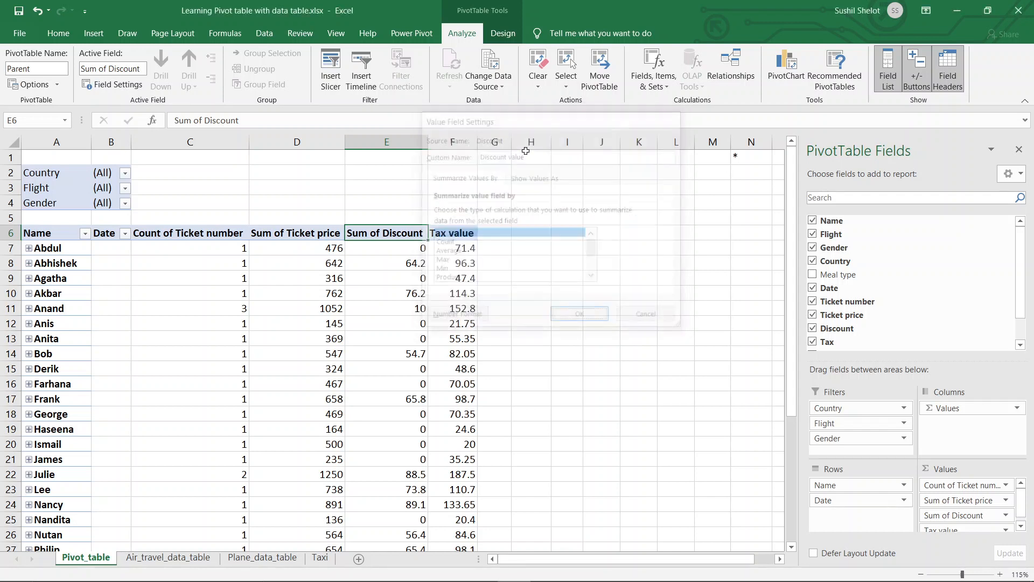
Rename the Sum of Ticket price value field as "Raw Ticket price".
click(327, 232)
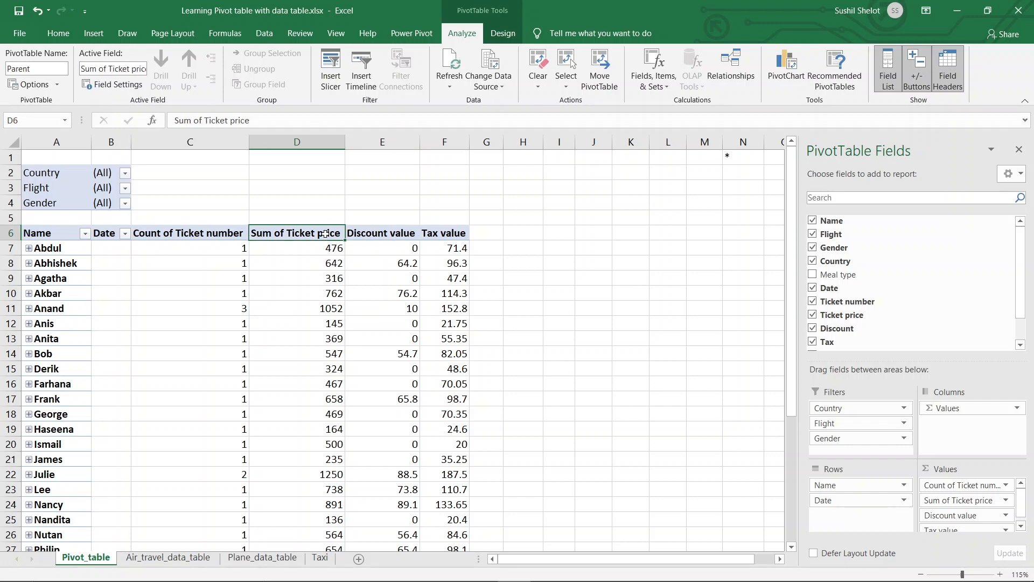
double_click(327, 237)
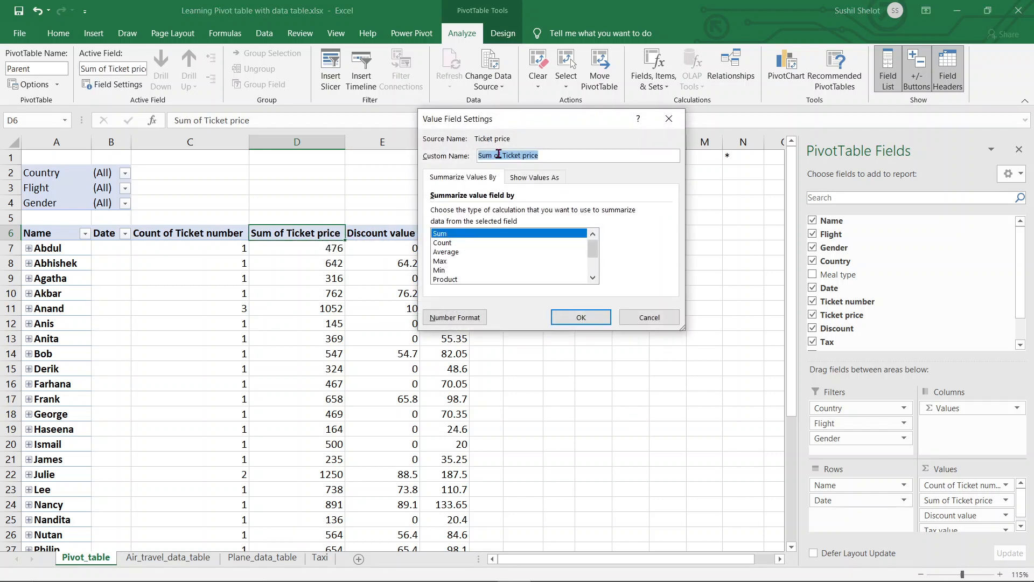
drag(502, 155, 472, 156)
text(Raw)
click(567, 313)
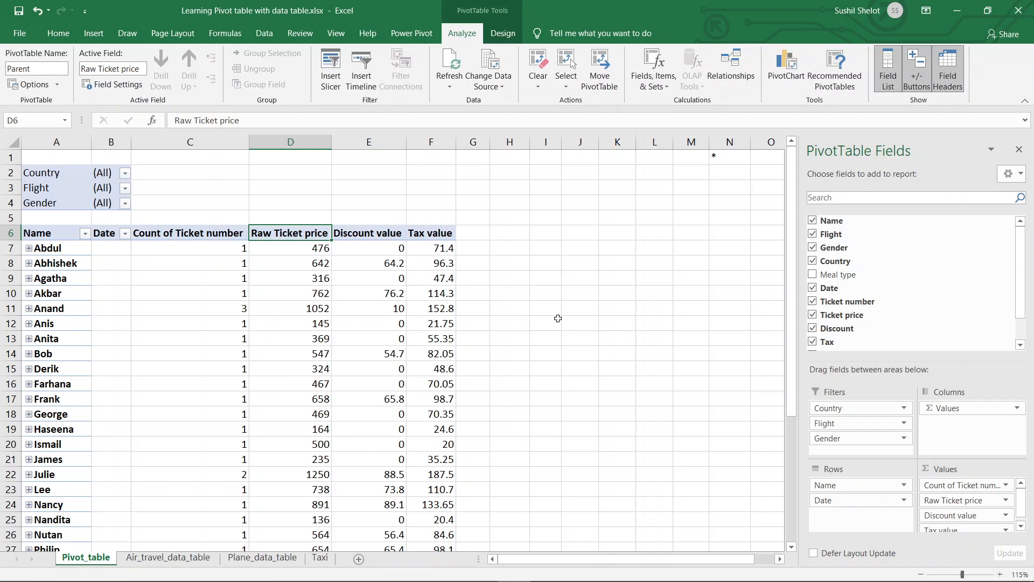
Start a calculated field named "Cost of ticket" and begin its formula with the Ticket price field followed by a minus sign.
click(447, 249)
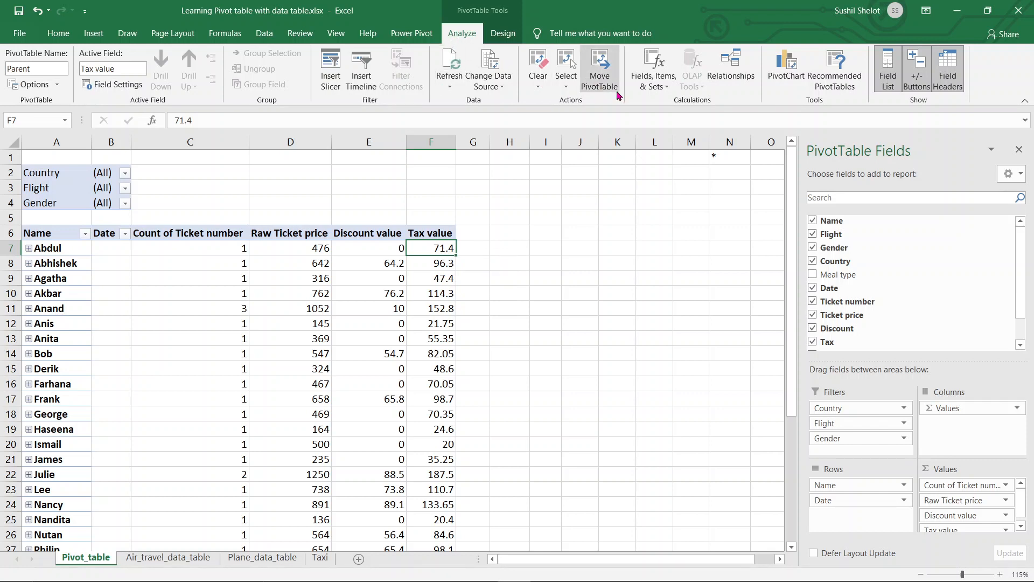
click(652, 65)
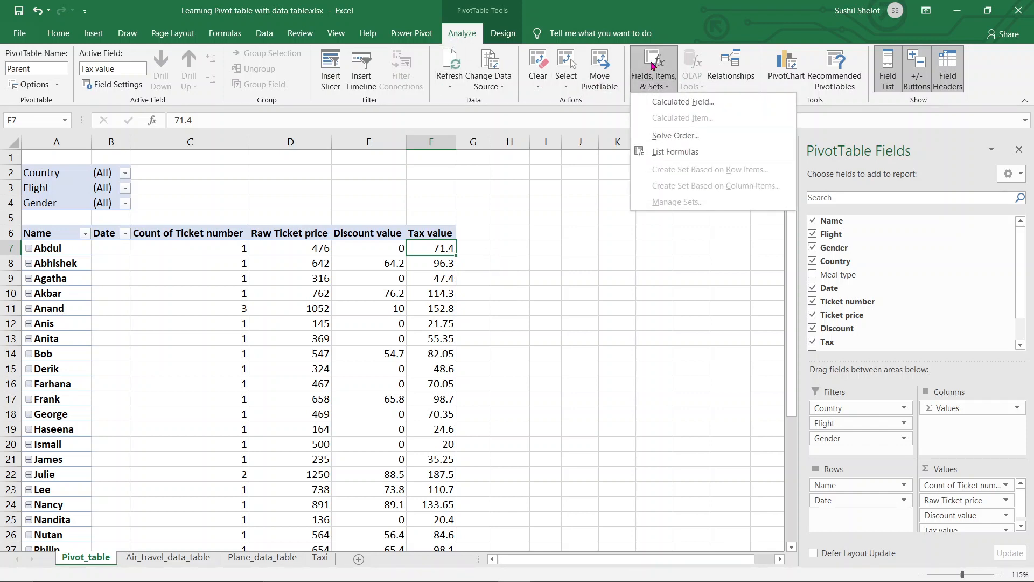
click(657, 103)
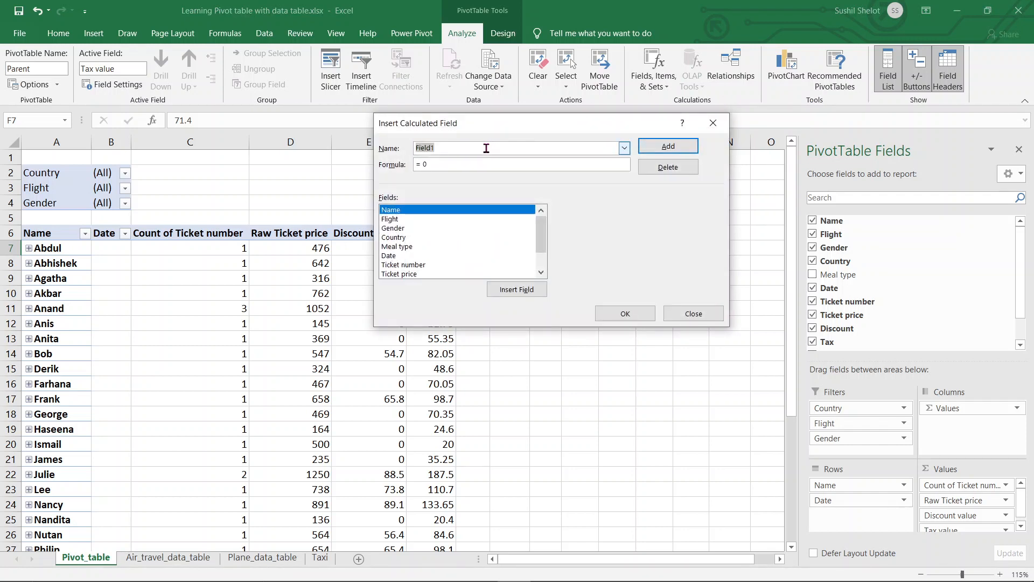
text(Cost of ticket)
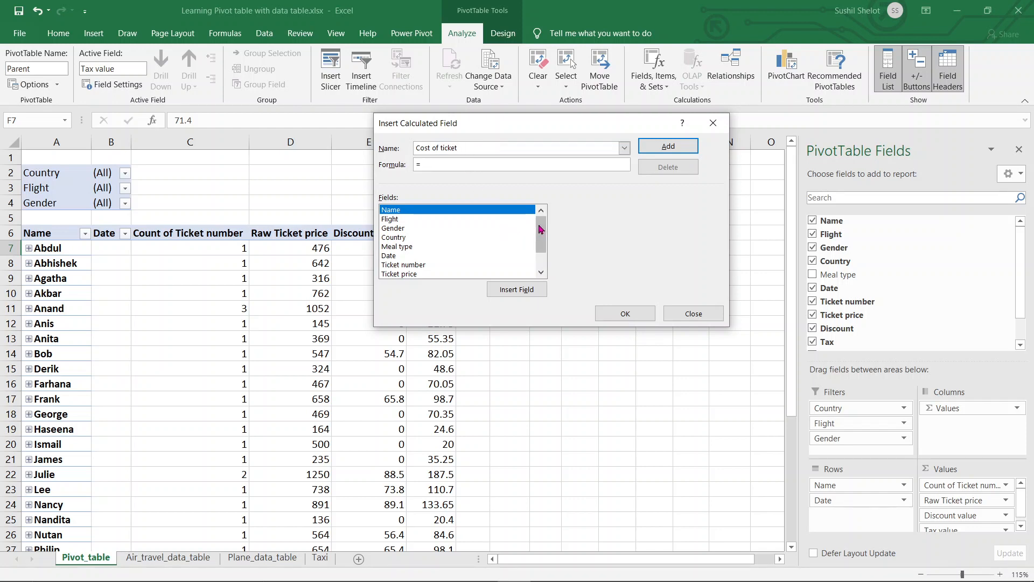
drag(561, 132, 714, 168)
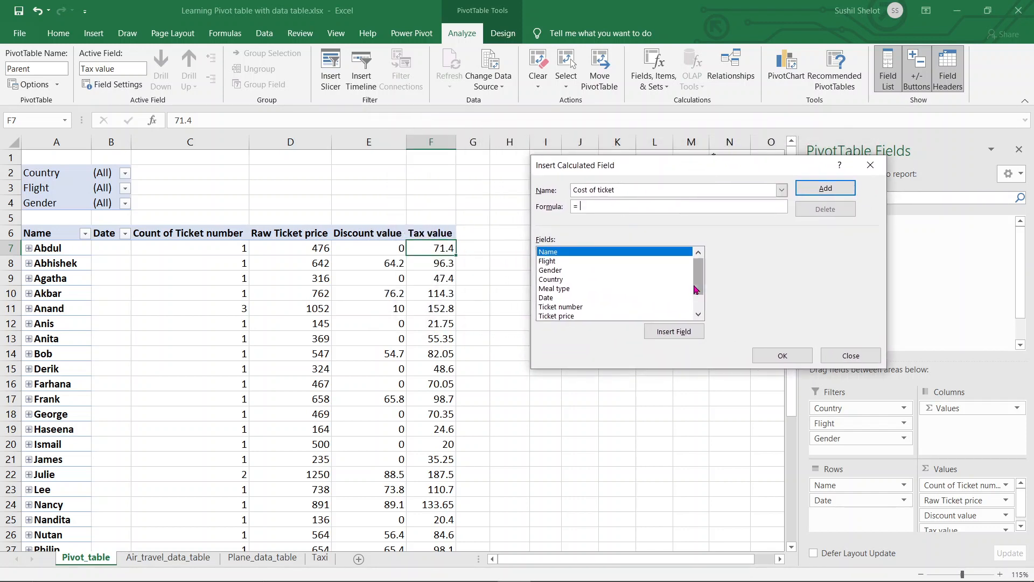
drag(695, 289, 703, 324)
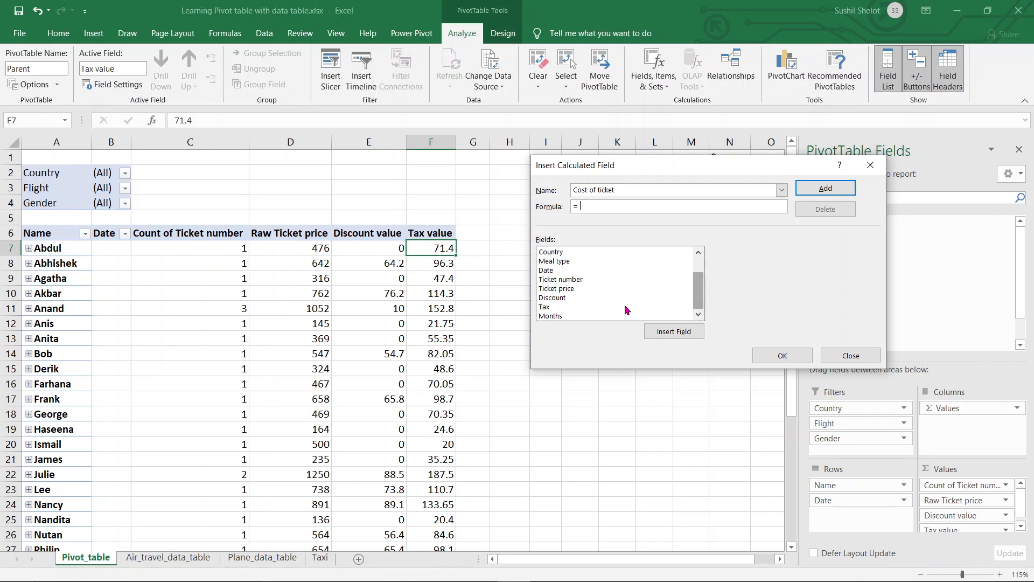
click(571, 291)
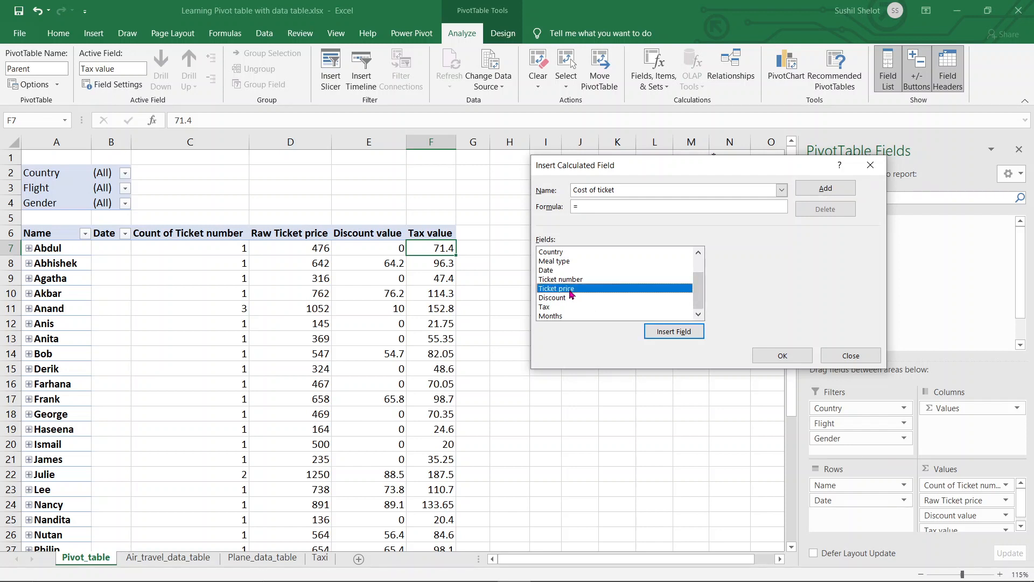
click(660, 333)
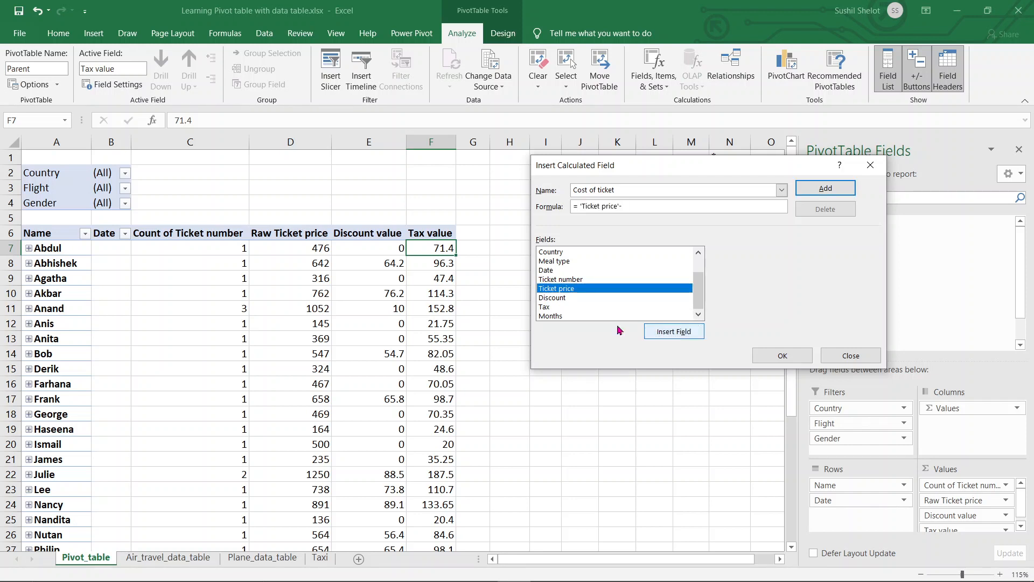
Complete the formula as 'Ticket price' - Discount + Tax and add the calculated field to the pivot table.
click(550, 298)
click(683, 338)
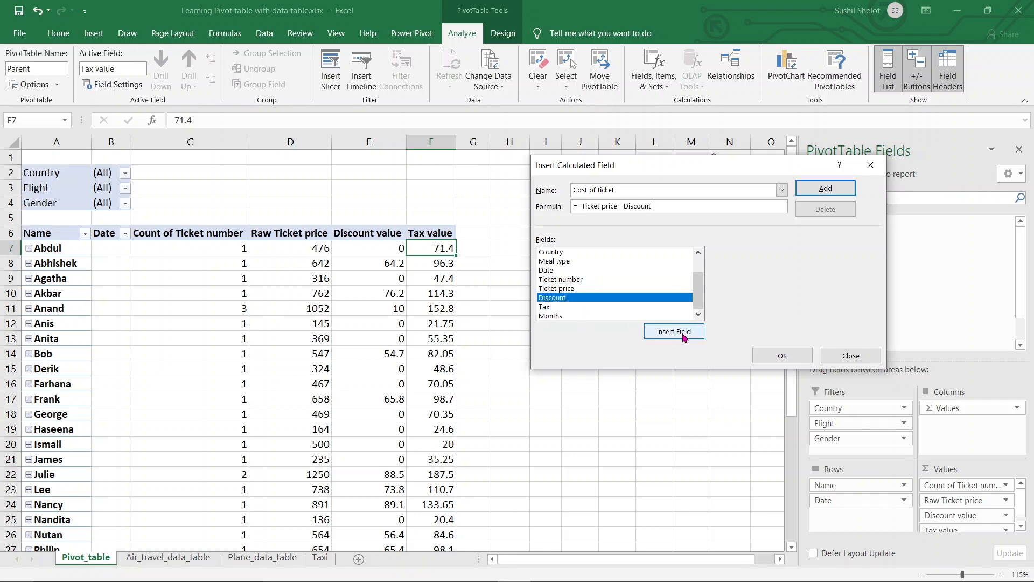
click(698, 205)
text(+)
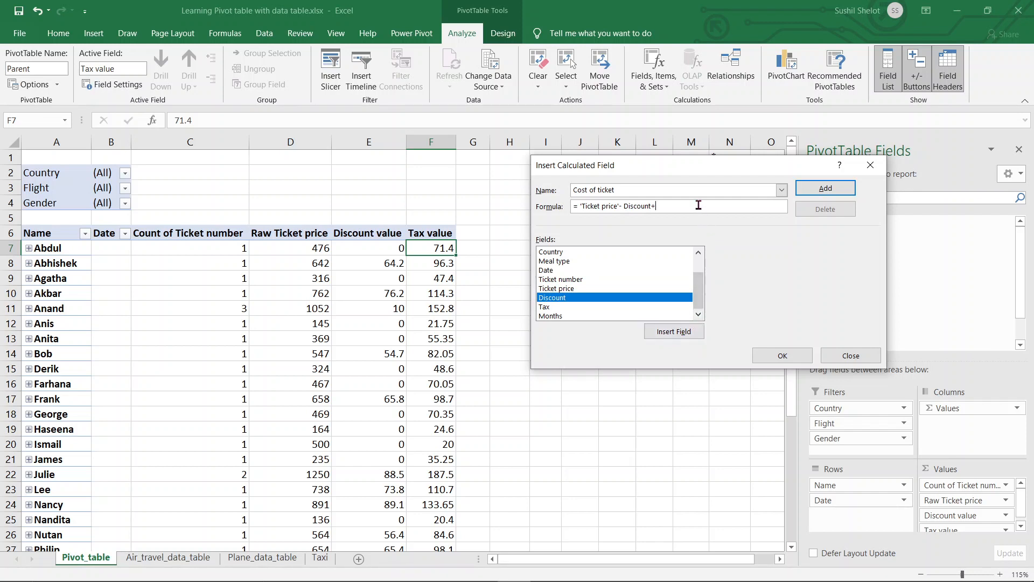
click(543, 307)
click(691, 340)
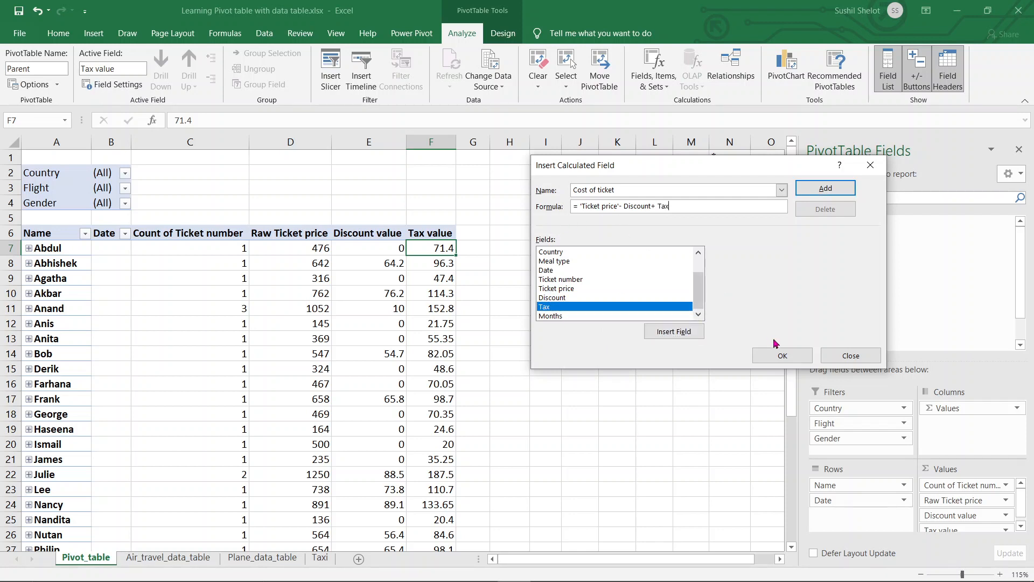
click(784, 355)
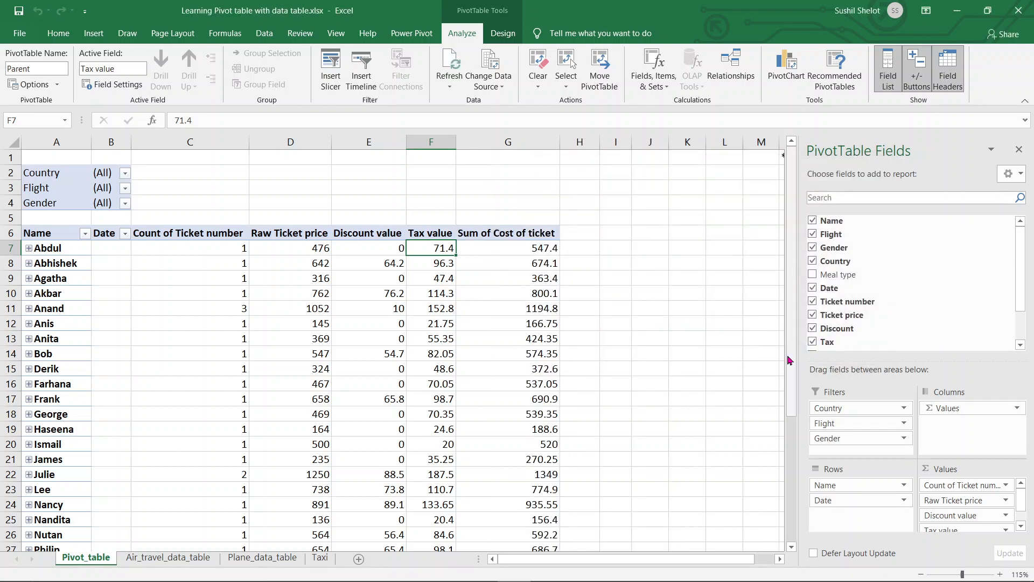
Rename the Sum of Cost of ticket value field as "Net Cost of ticket".
double_click(547, 235)
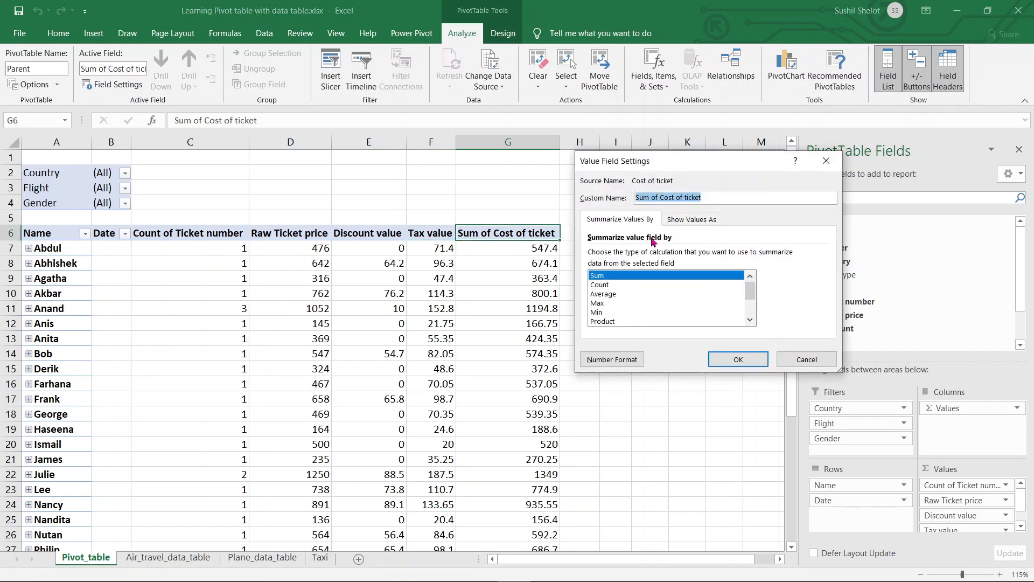
drag(658, 198, 612, 202)
text(Net)
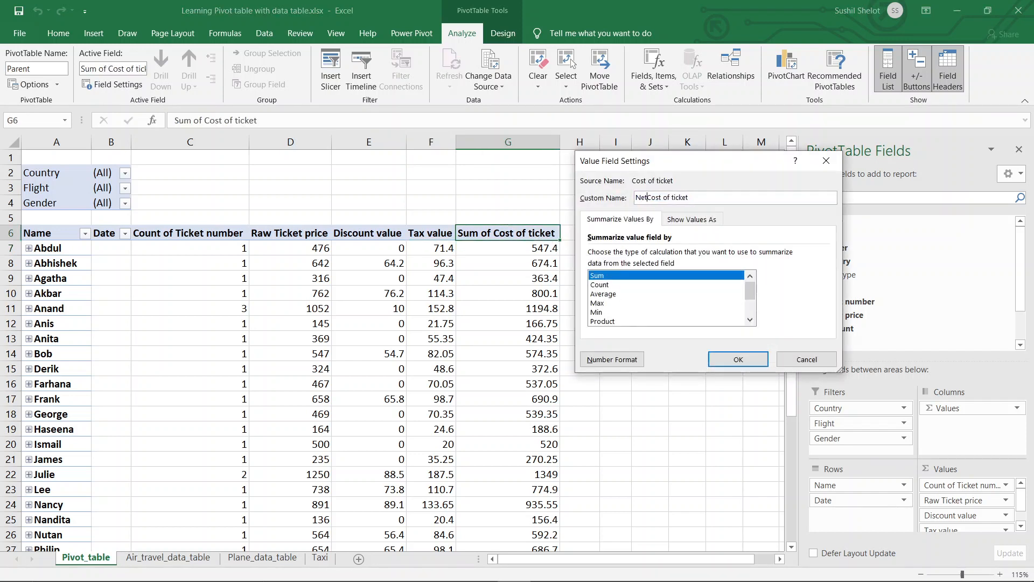
click(749, 358)
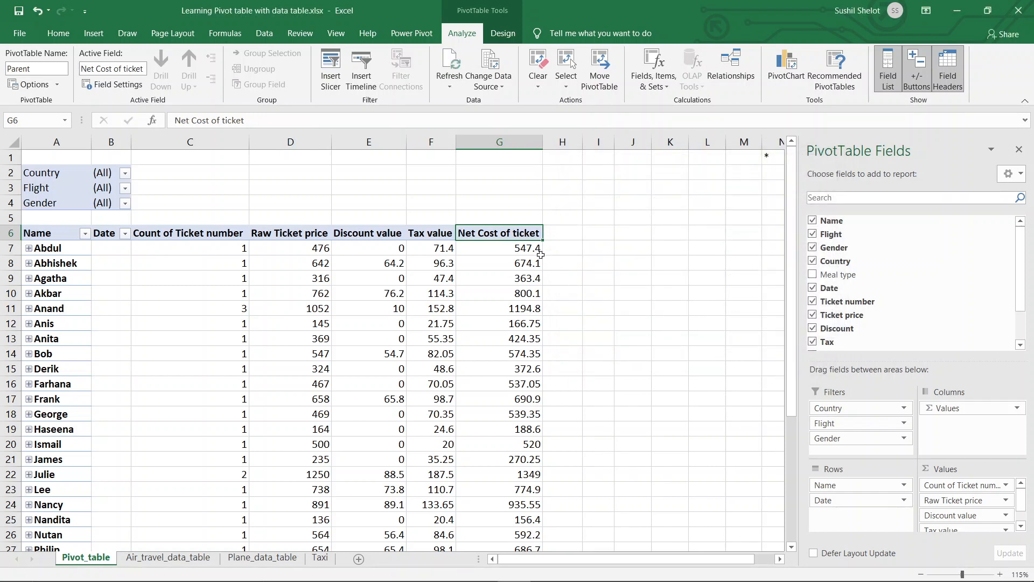
click(526, 248)
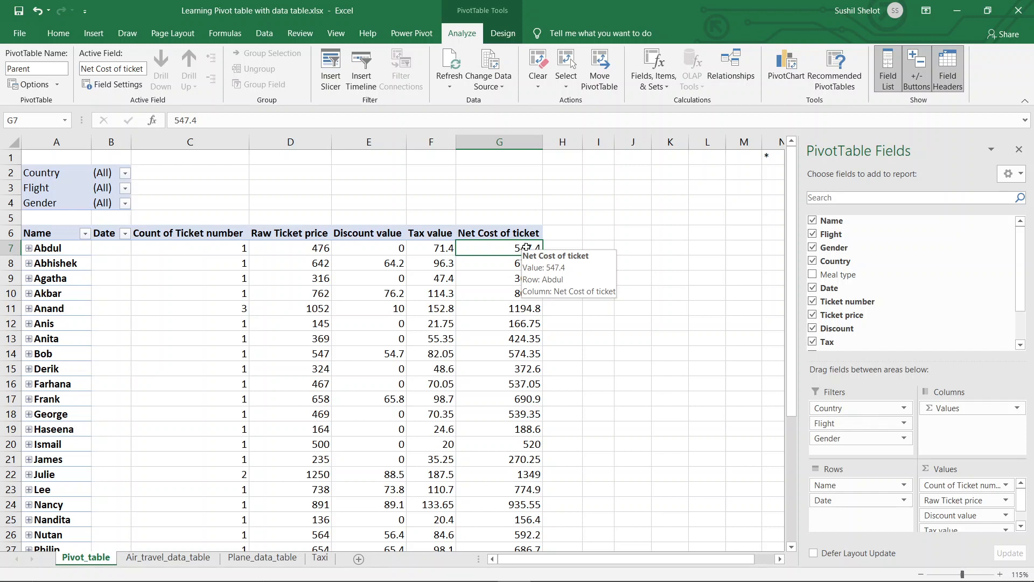
click(300, 235)
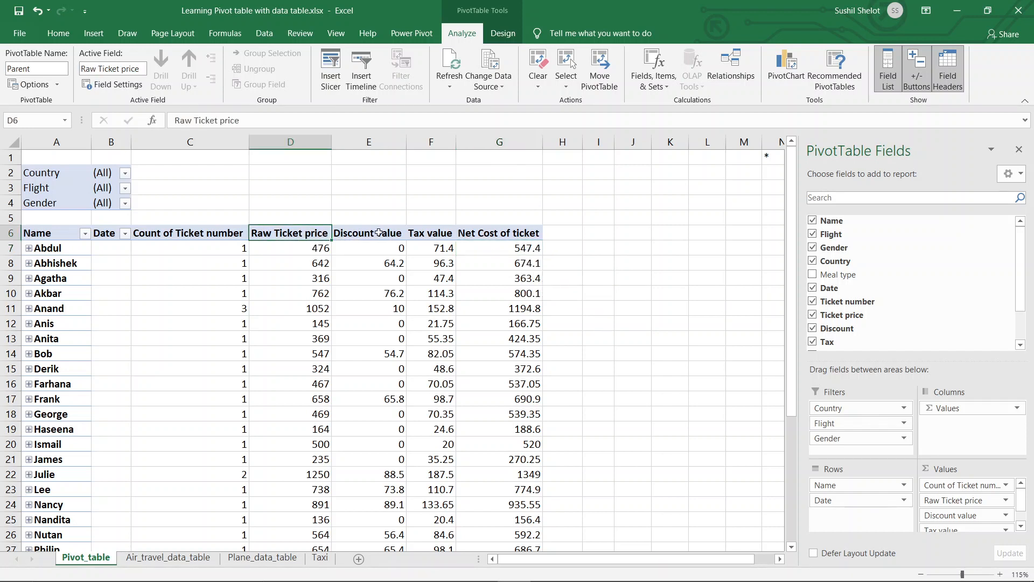
ctrl+click(379, 232)
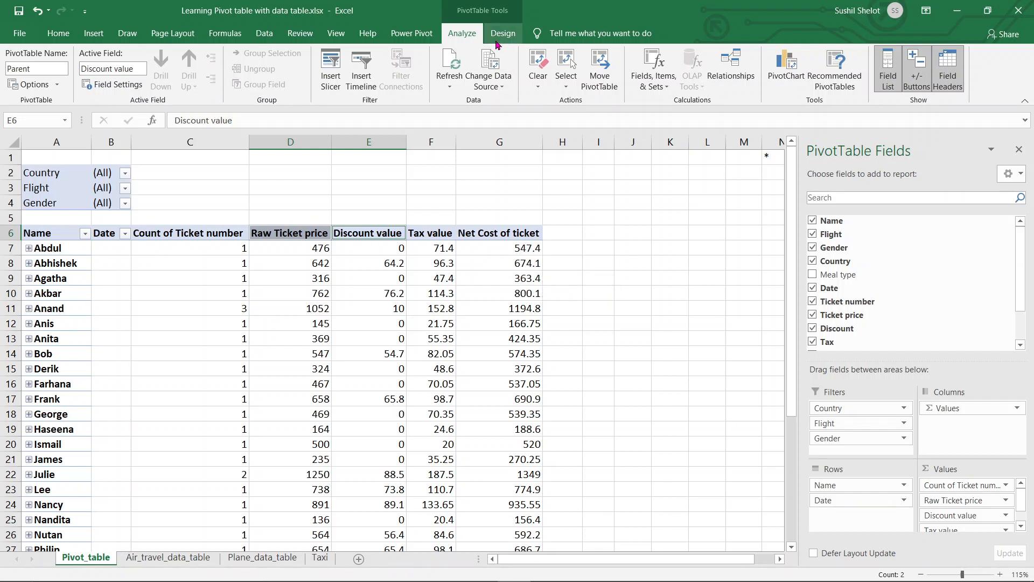
Modify the Cost of ticket calculated field by removing Tax, so its formula is 'Ticket price' - Discount.
click(517, 262)
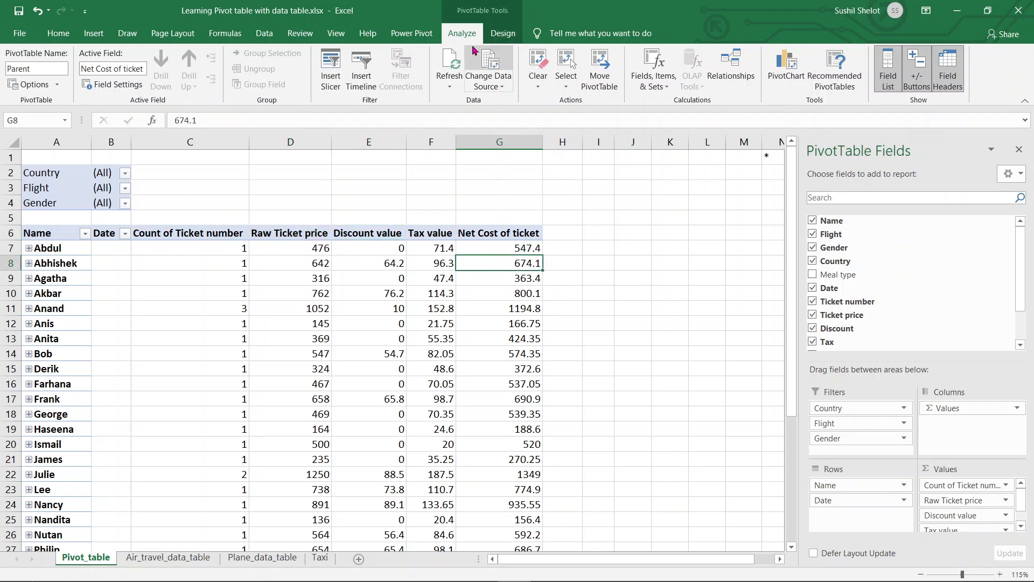
click(652, 66)
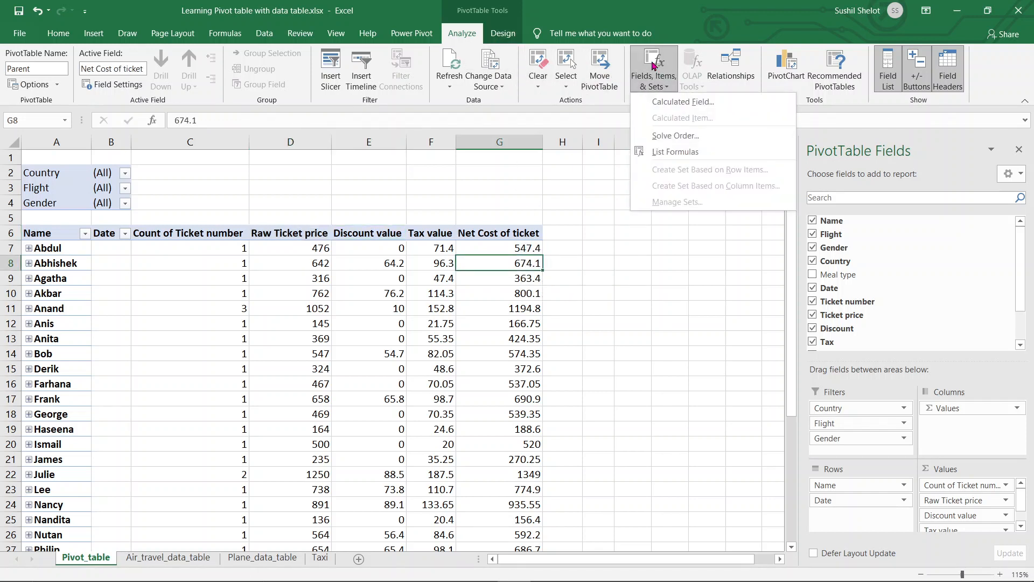
click(668, 102)
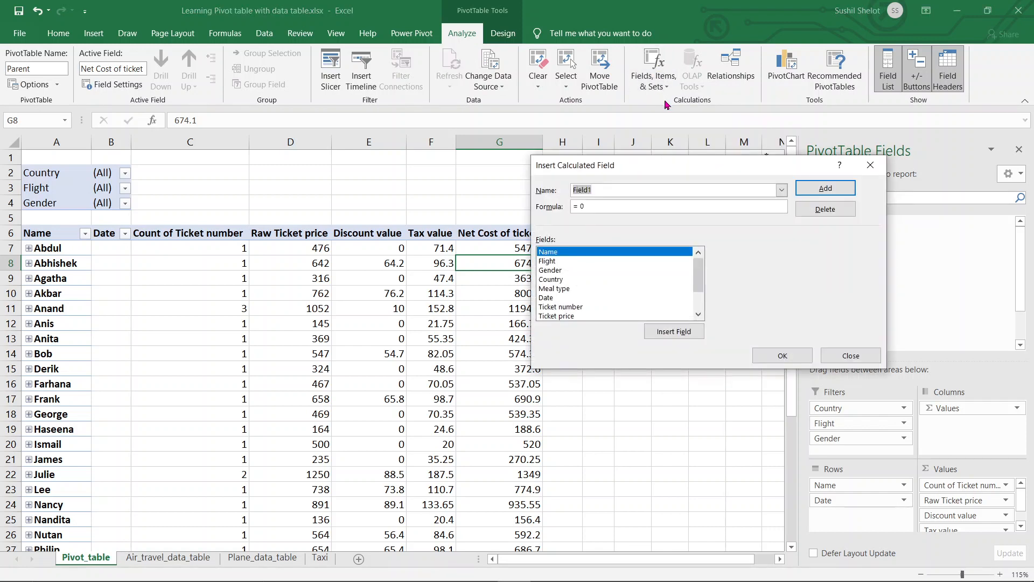
click(781, 190)
click(585, 205)
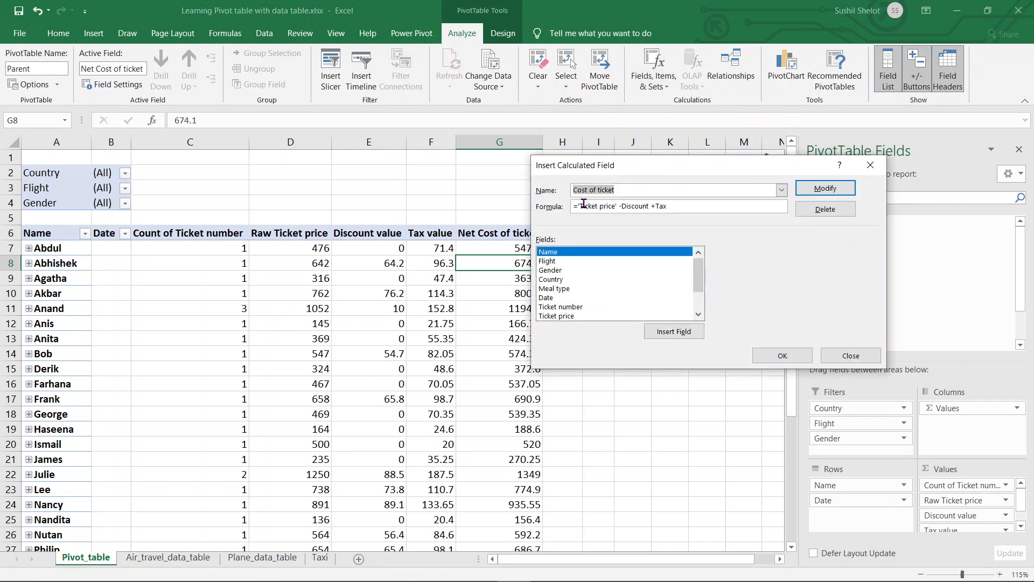
click(818, 189)
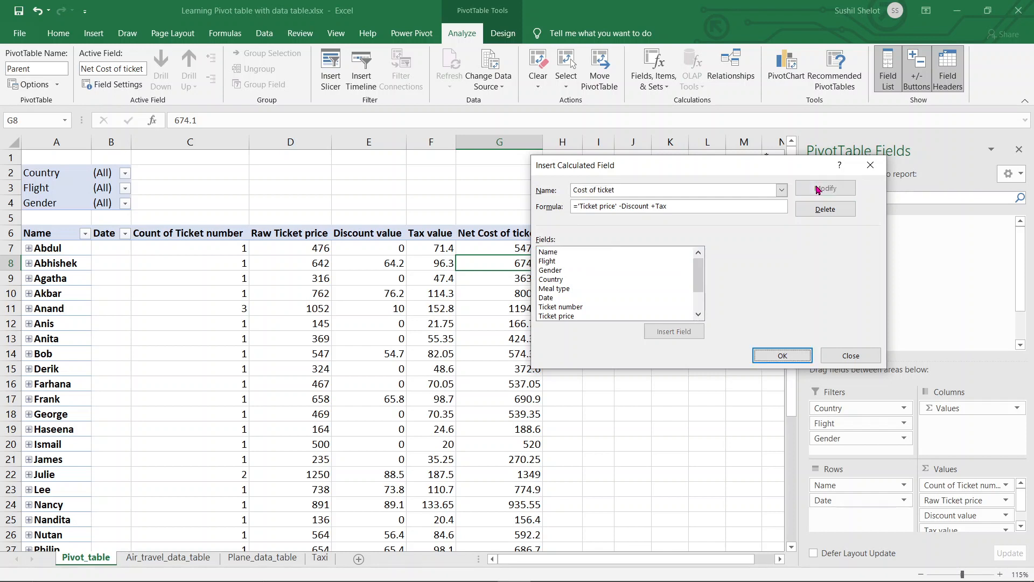
click(682, 208)
key(BackSpace)
key(BackSpace)
key(BackSpace)
key(BackSpace)
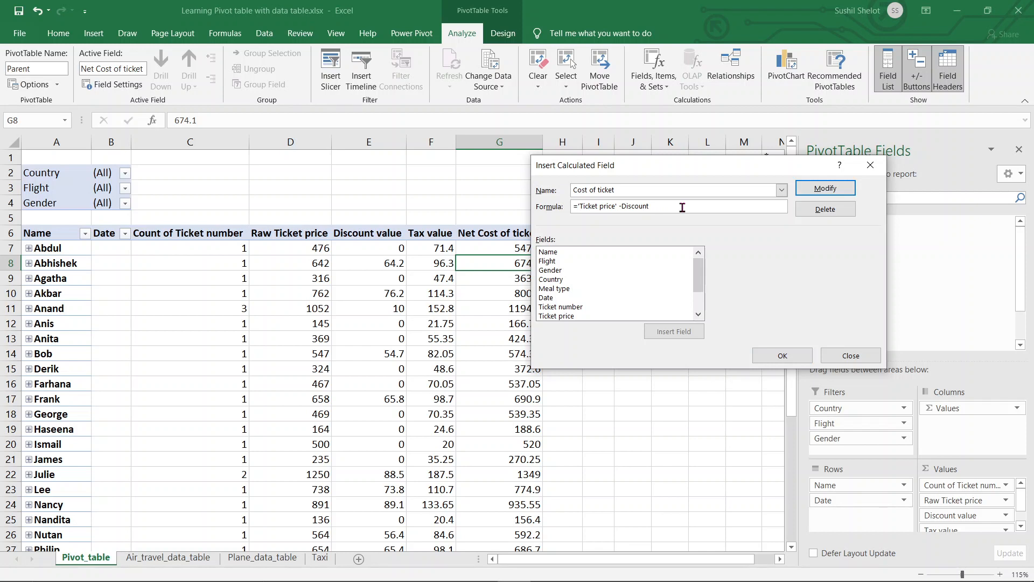
click(783, 354)
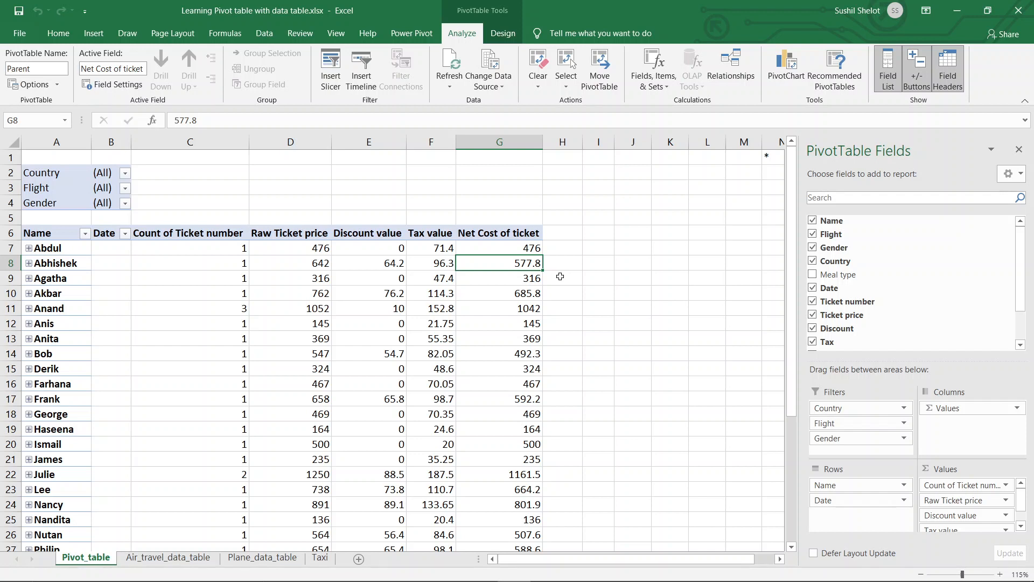
Insert slicers for Country and Flight and place them next to each other beside the pivot table.
mouse_move(532, 258)
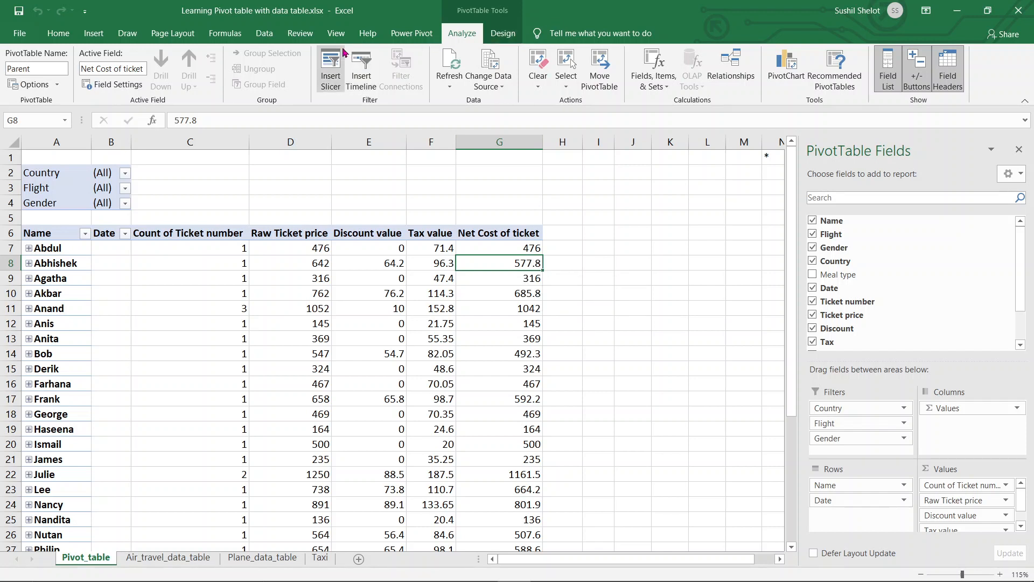
click(332, 62)
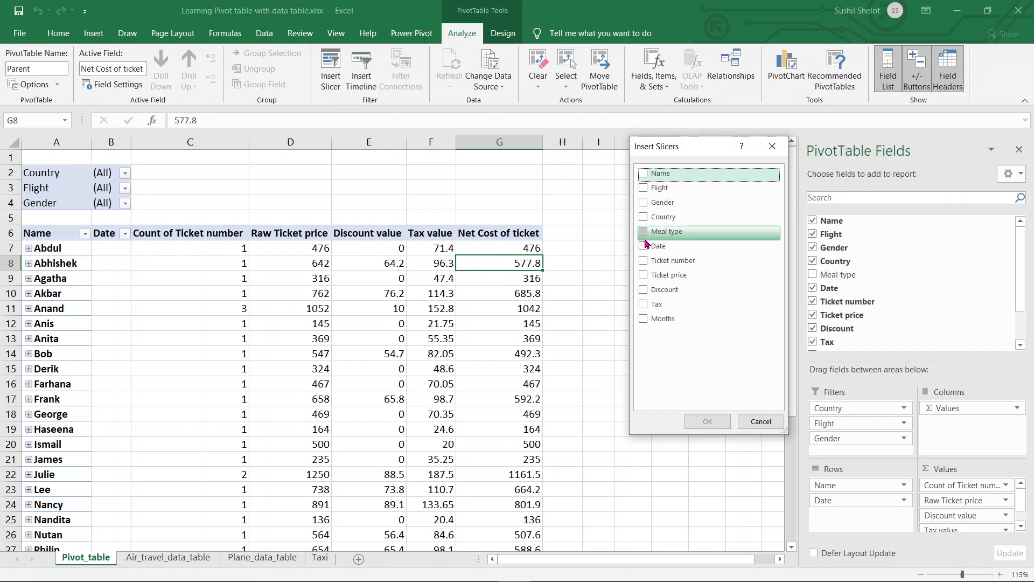
click(644, 217)
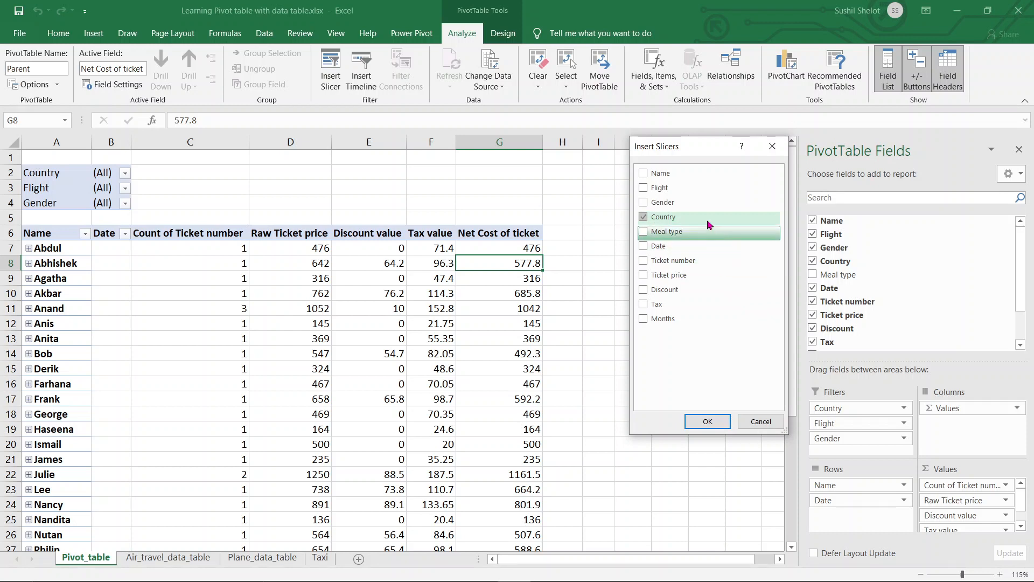
click(651, 188)
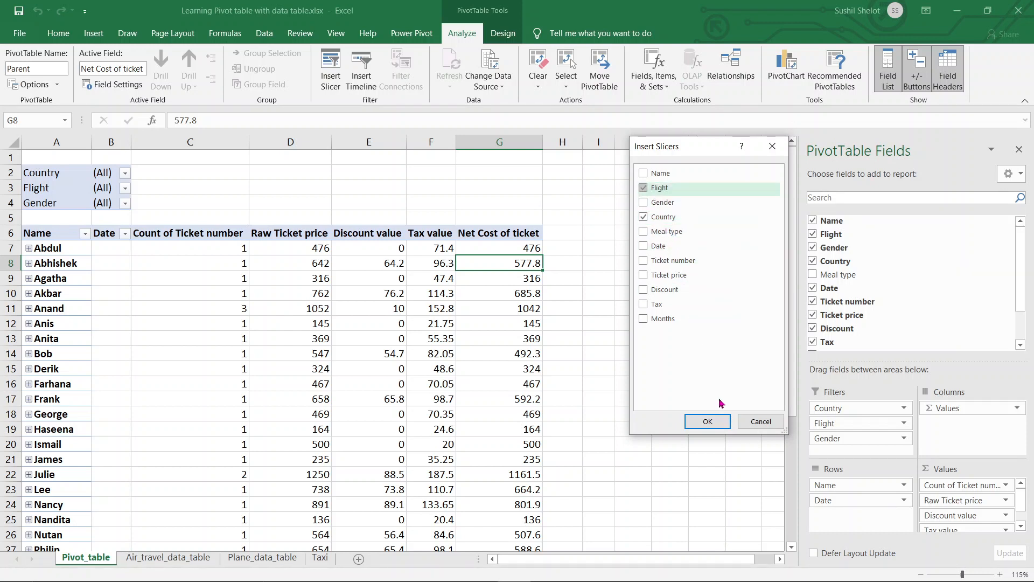
click(708, 421)
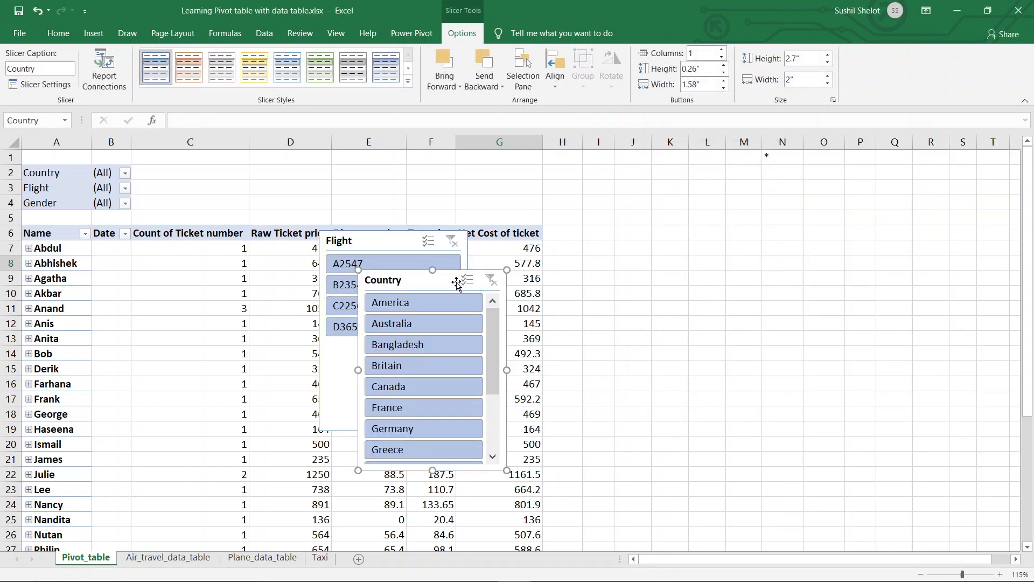
drag(448, 275, 847, 198)
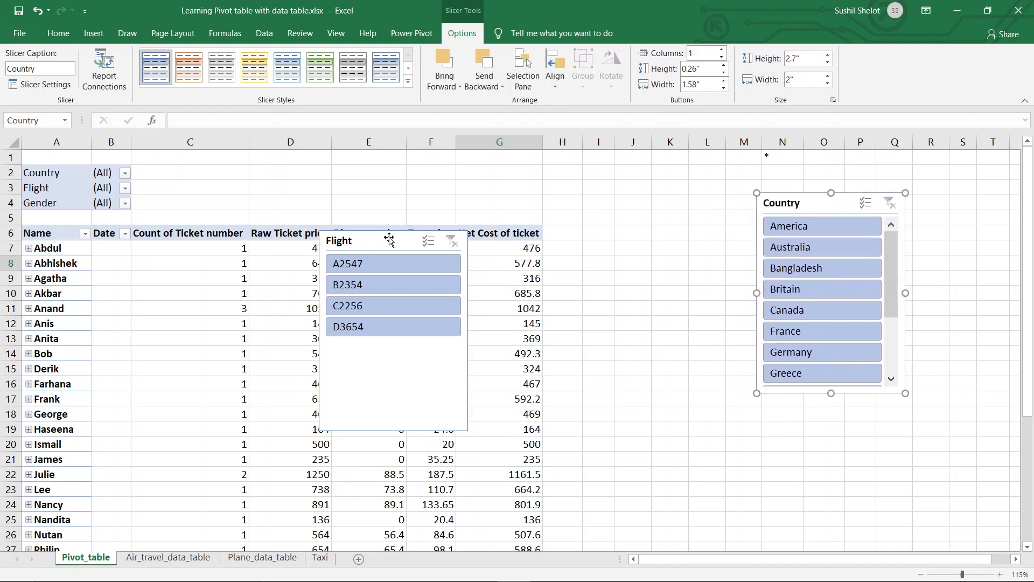
drag(386, 243, 644, 215)
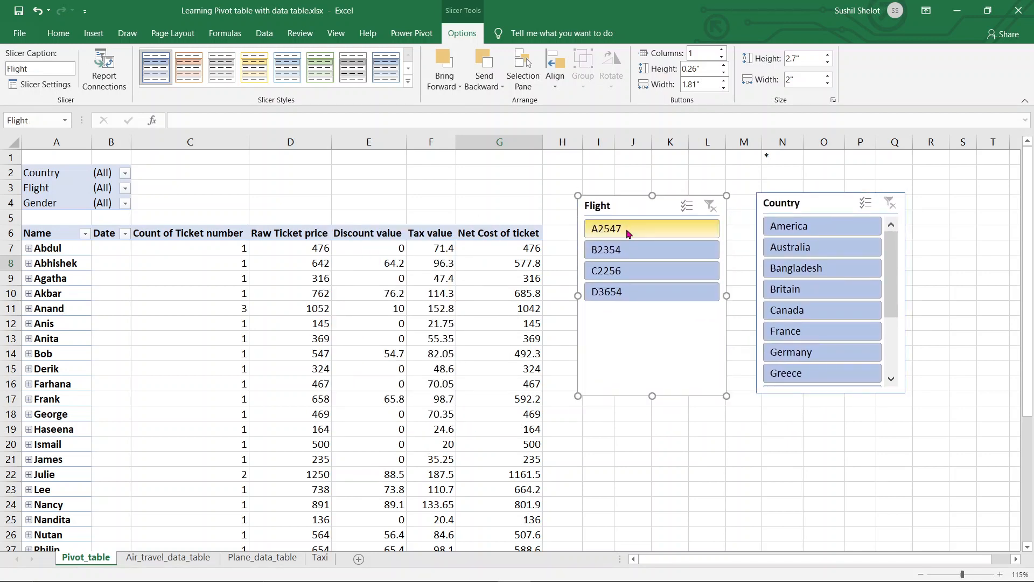
Filter the pivot table with the slicers to flights A2547 and B2354 and the countries India and America.
click(628, 231)
ctrl+click(622, 257)
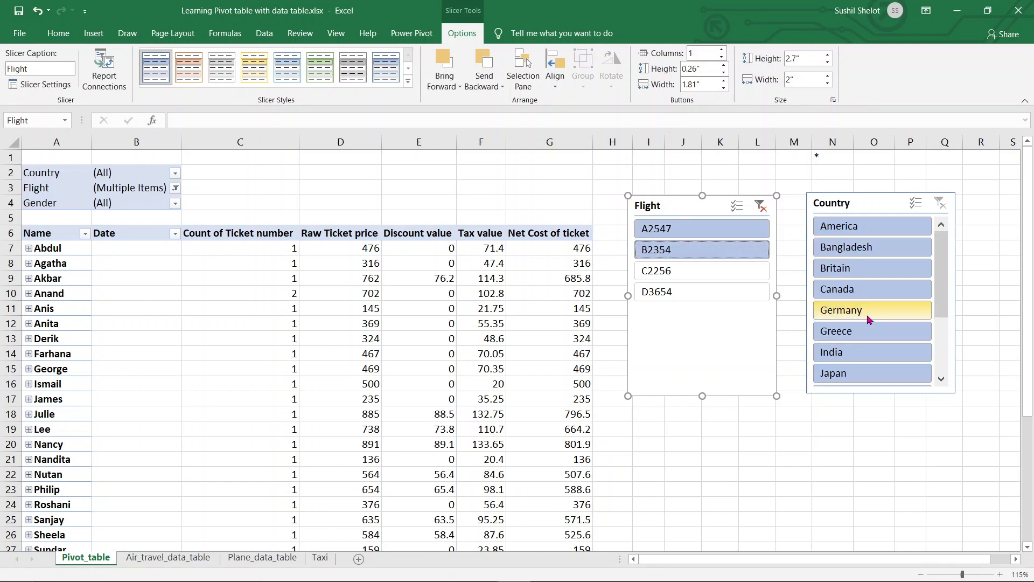
click(868, 353)
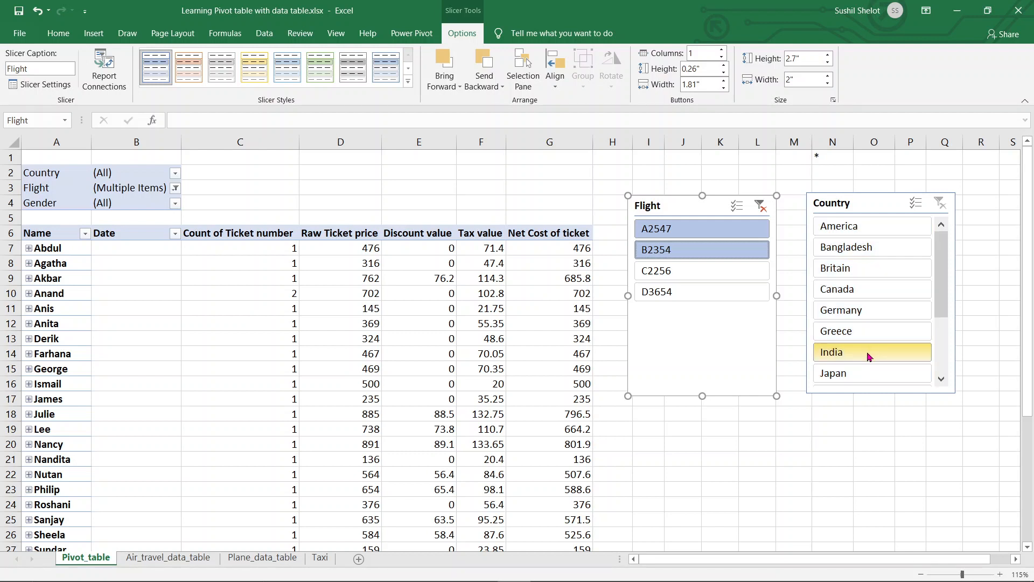
ctrl+click(873, 233)
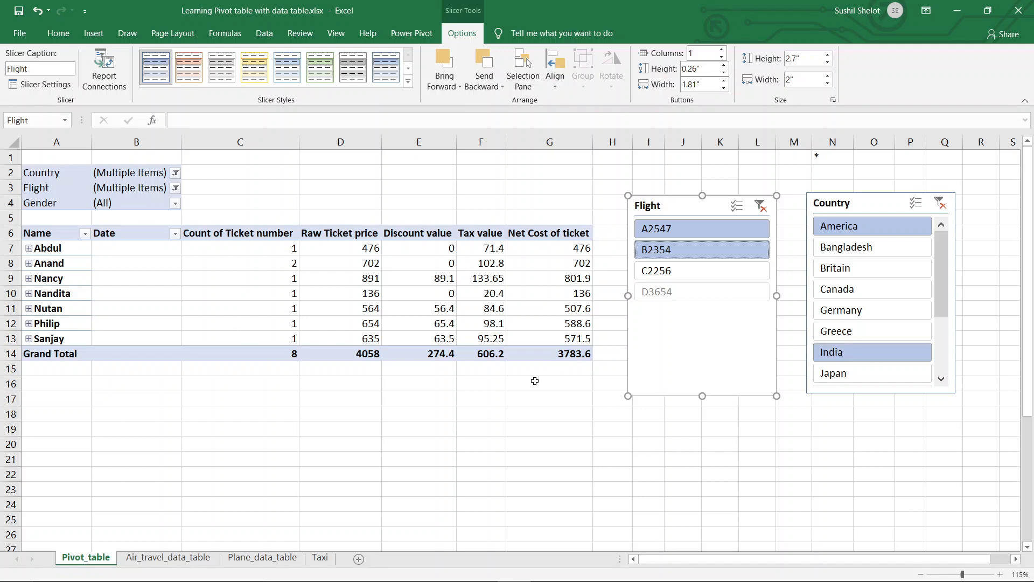
Delete the Flight slicer and clear all filters from the pivot table.
mouse_move(523, 252)
key(Delete)
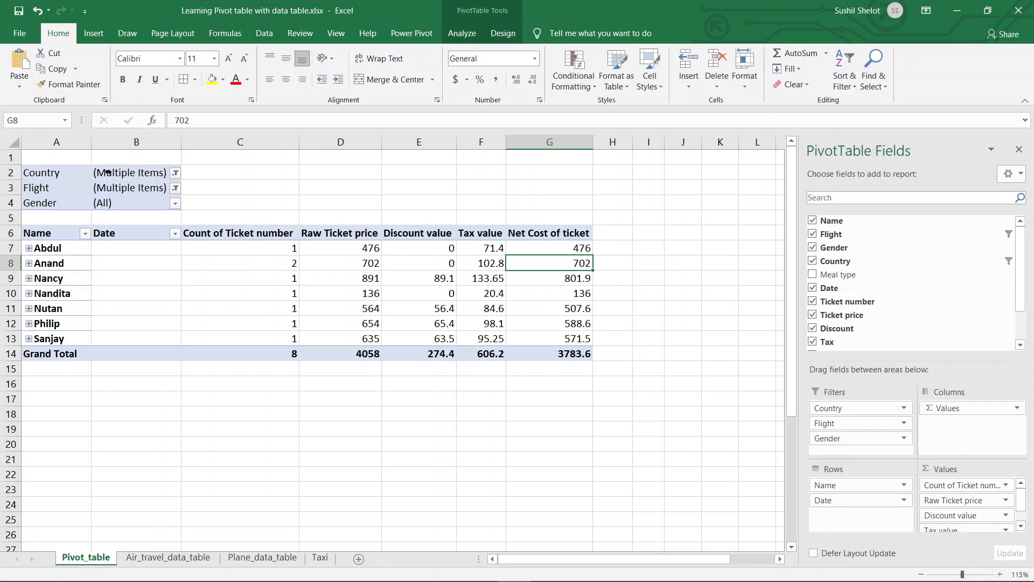
click(462, 33)
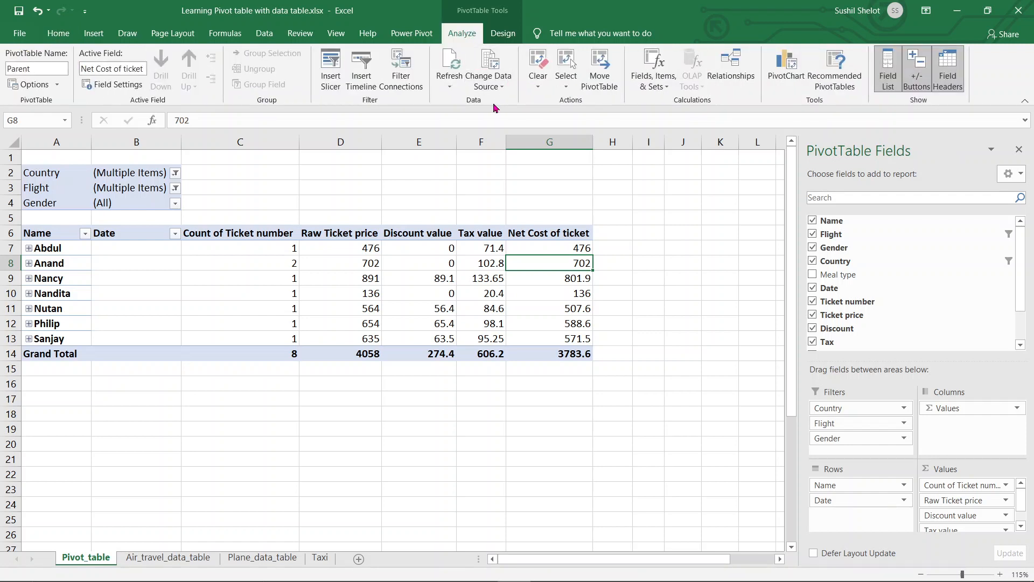
click(538, 72)
click(571, 129)
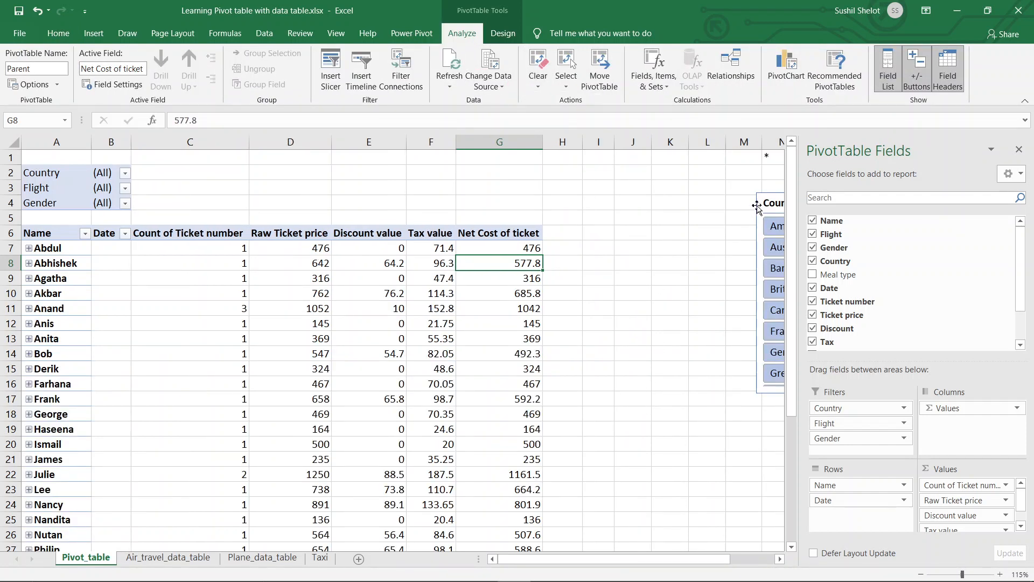
Delete the Country slicer from the worksheet.
drag(770, 188, 625, 204)
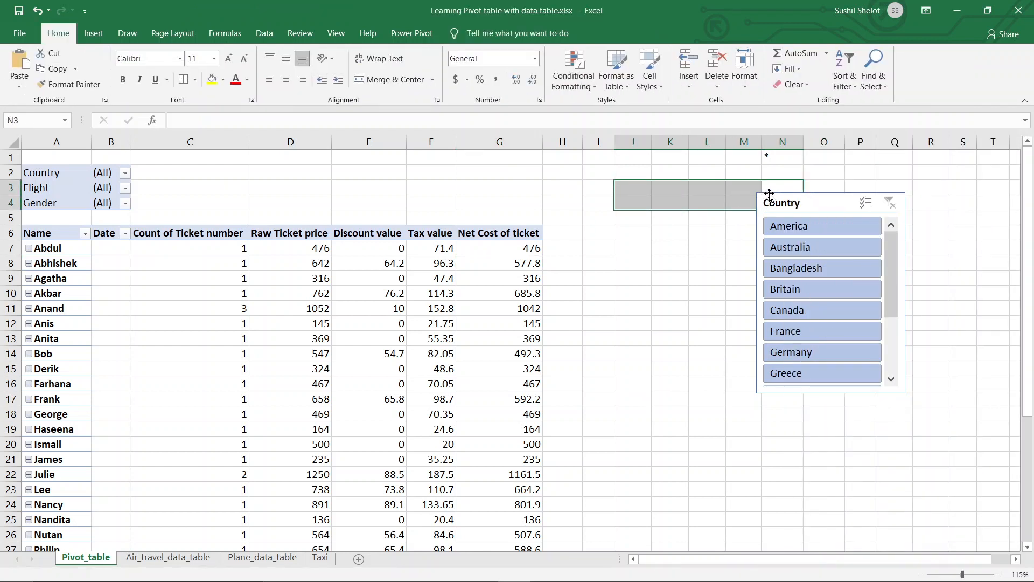
click(769, 196)
key(Delete)
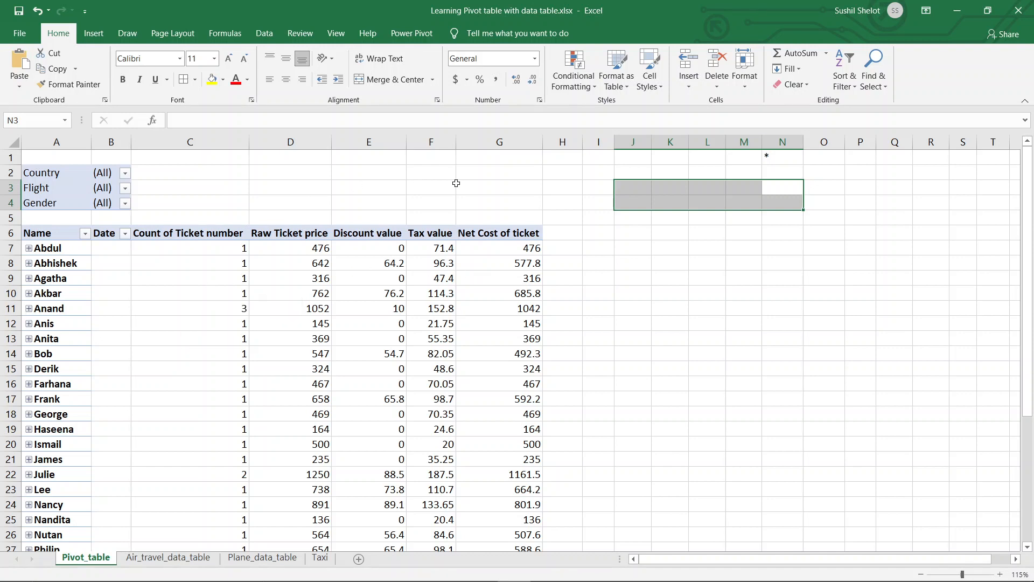
Insert a timeline for the Date field and place it in the empty area beside the pivot table.
click(446, 268)
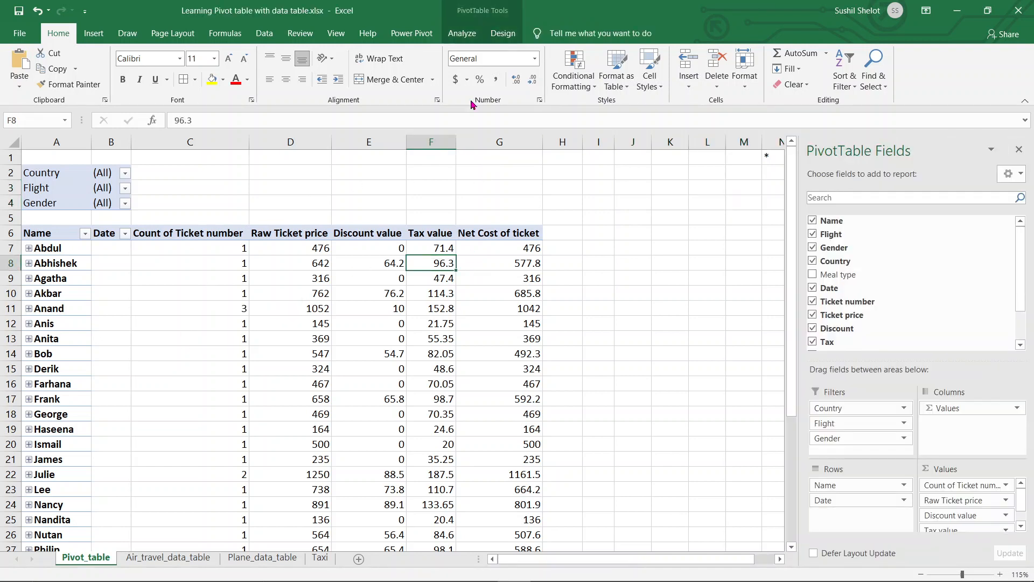
click(462, 34)
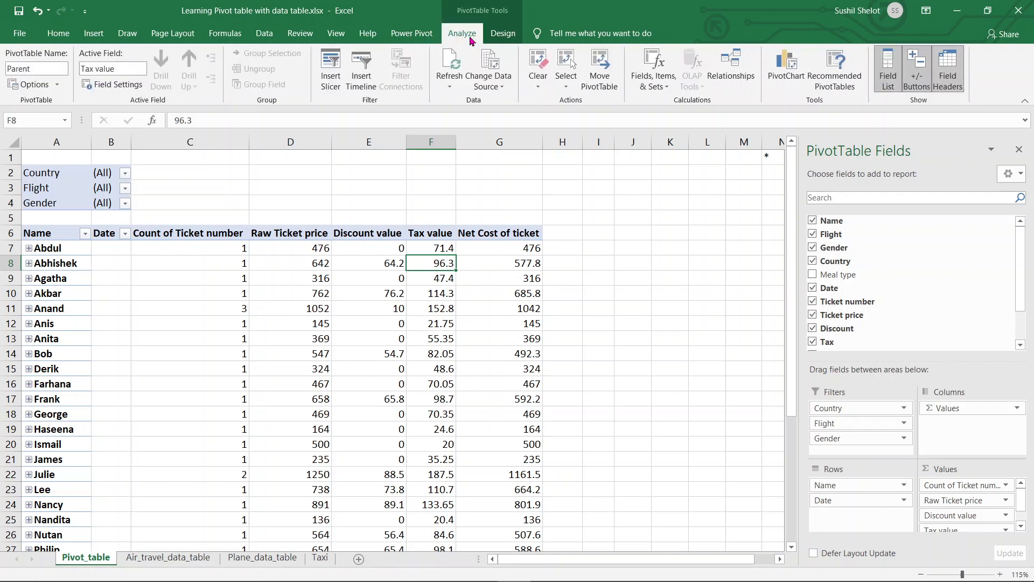
click(362, 66)
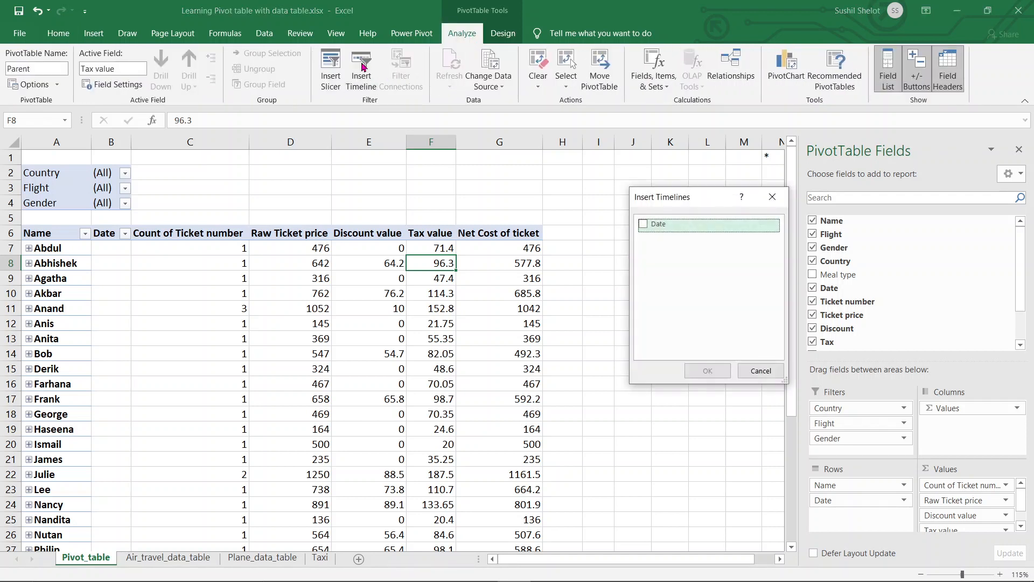
drag(683, 199, 620, 200)
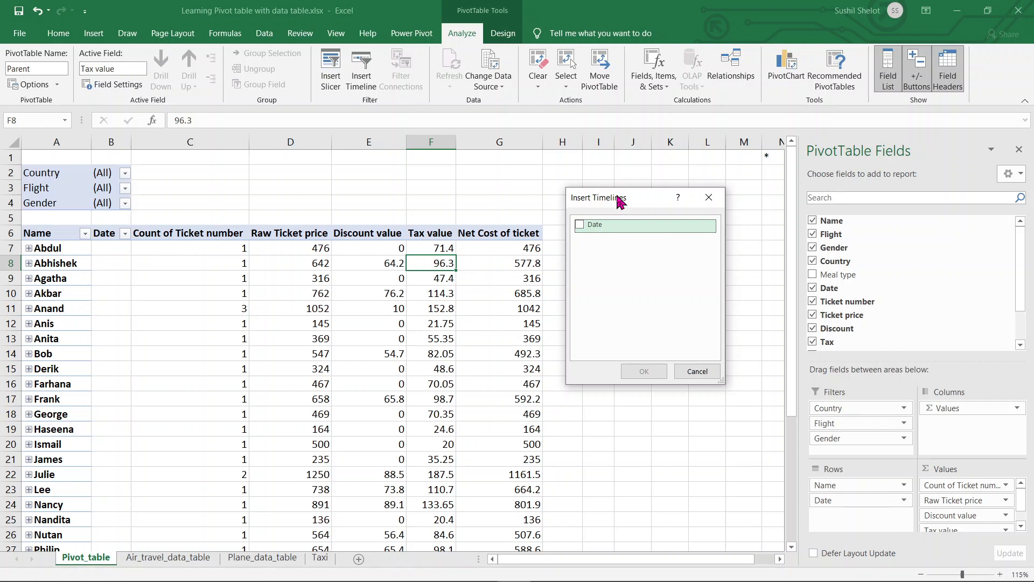
click(583, 227)
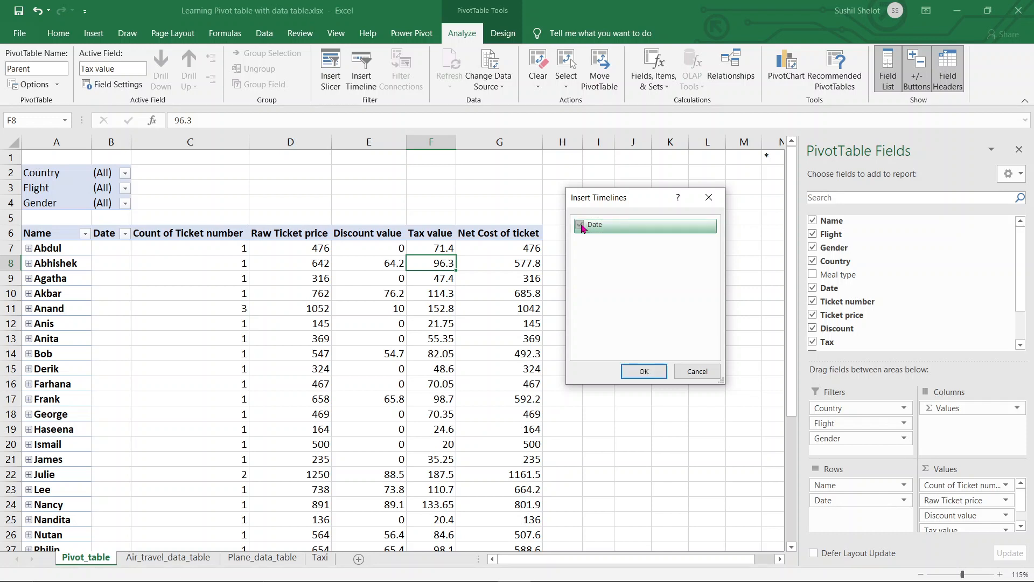
click(644, 371)
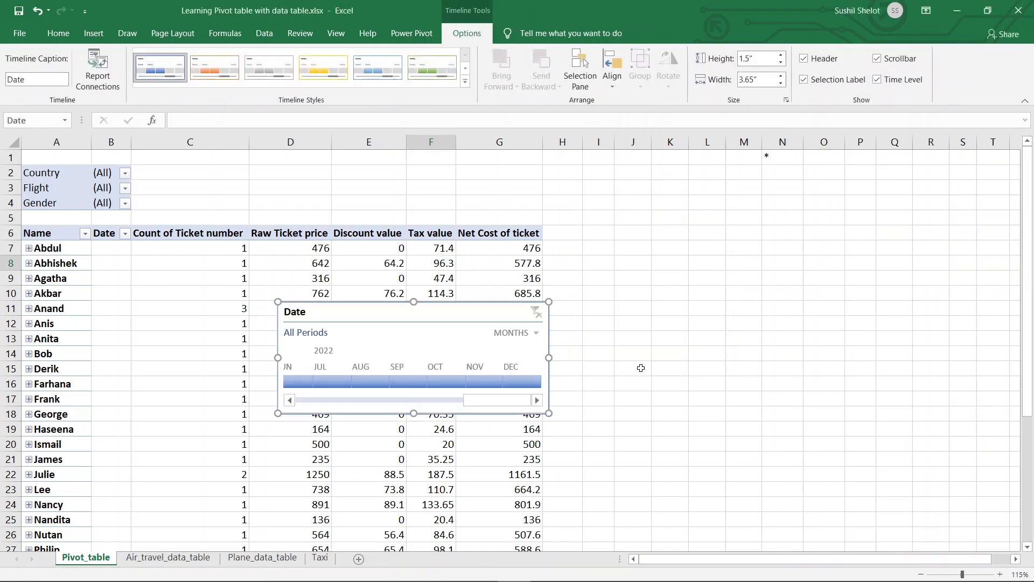
drag(496, 304, 841, 231)
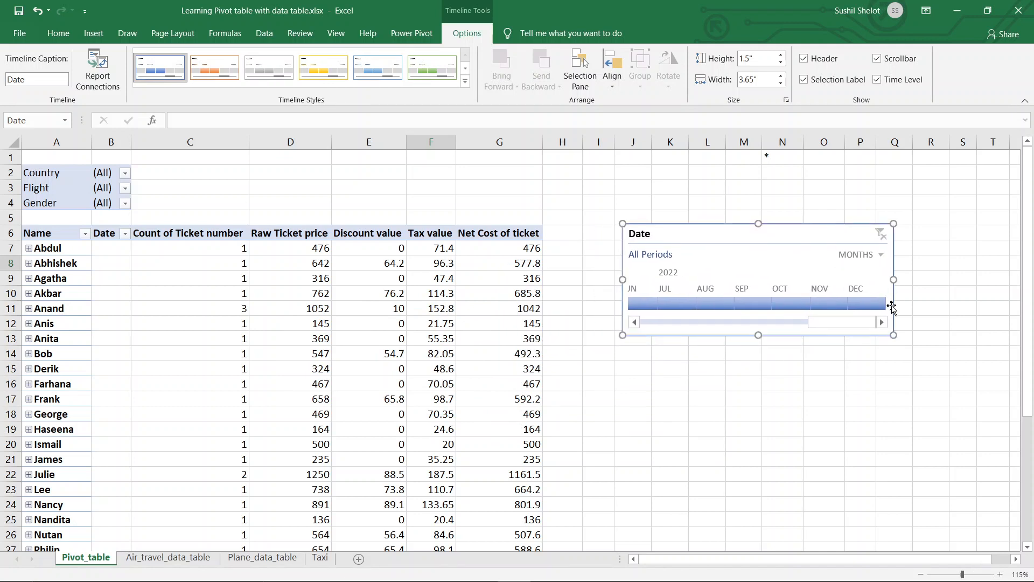
Limit the Date timeline to the period May 2021 - Sep 2022.
drag(874, 305, 771, 309)
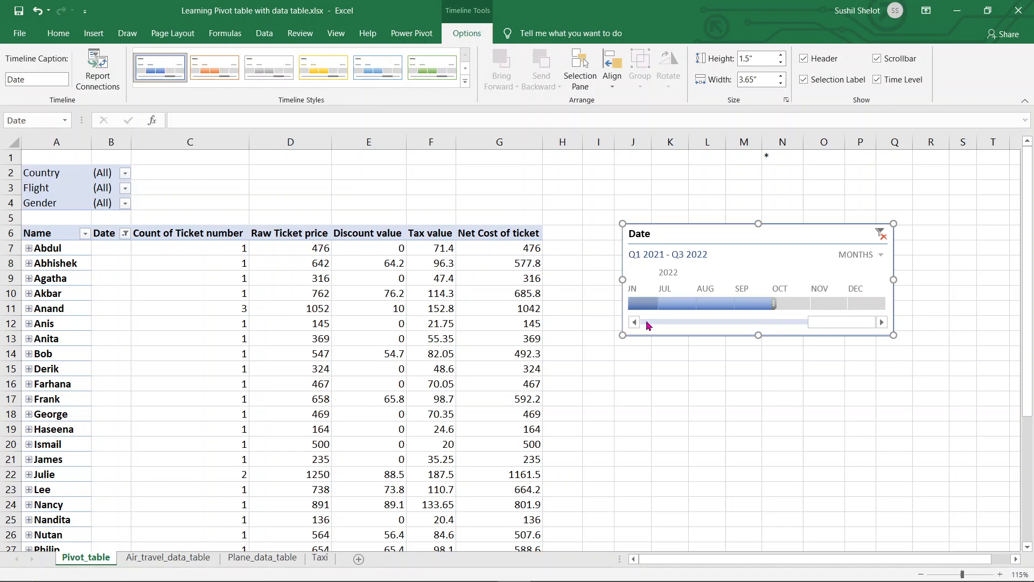
drag(635, 322, 779, 303)
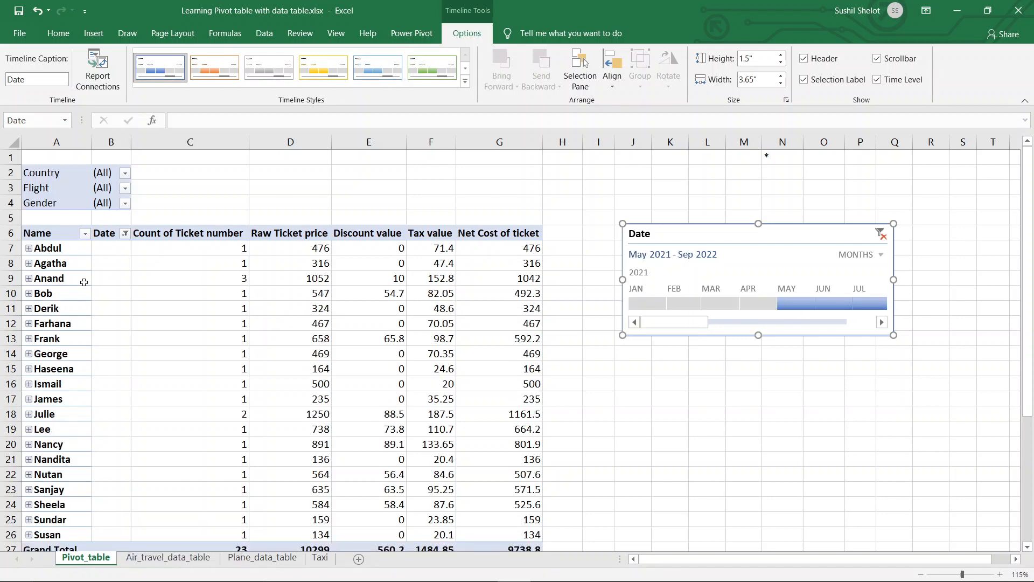
Expand the entire Name field so the dates are listed under every name, and select the first date.
click(64, 250)
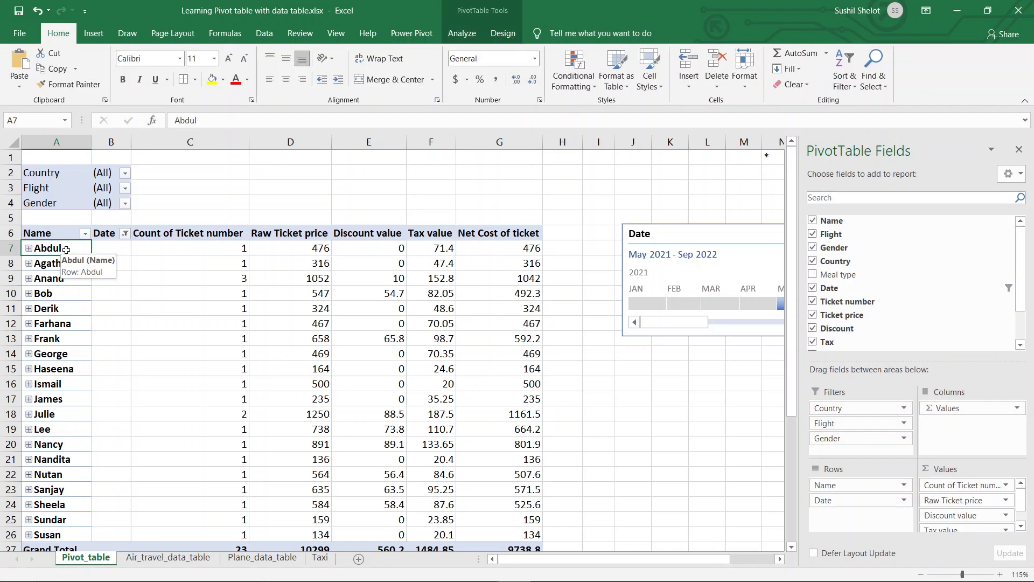
right_click(65, 251)
mouse_move(95, 365)
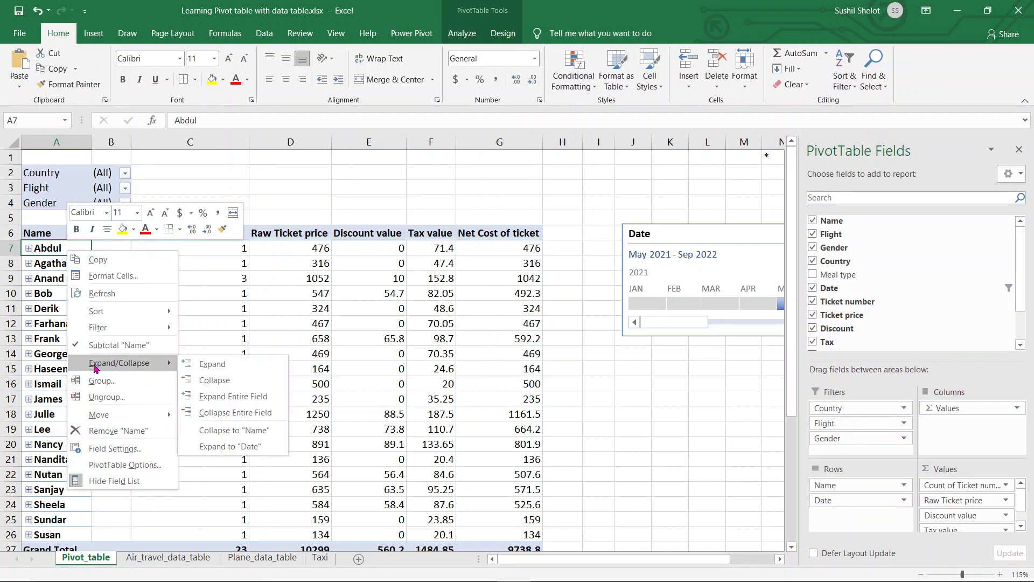
click(229, 397)
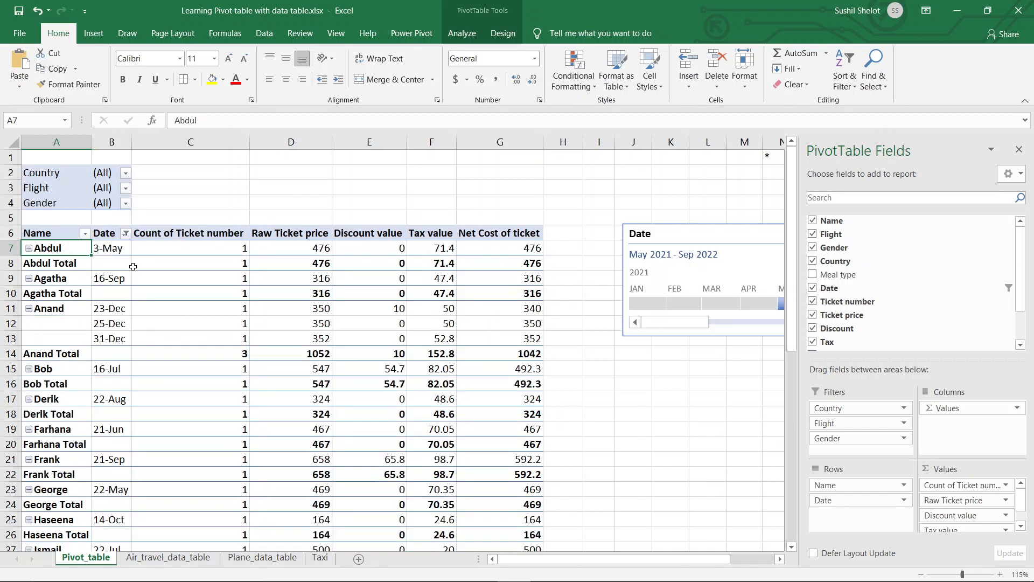
click(119, 252)
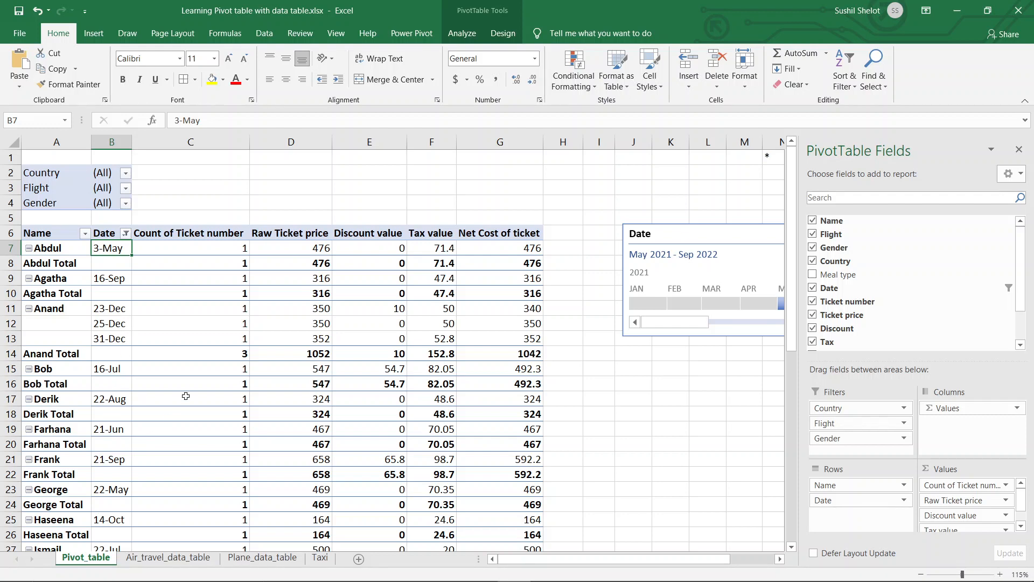
Review the filtered pivot rows and move the Date timeline closer to the Net Cost of ticket column.
scroll(188, 395, down, 2)
scroll(187, 395, down, 6)
scroll(187, 396, up, 8)
click(750, 212)
drag(798, 229, 746, 223)
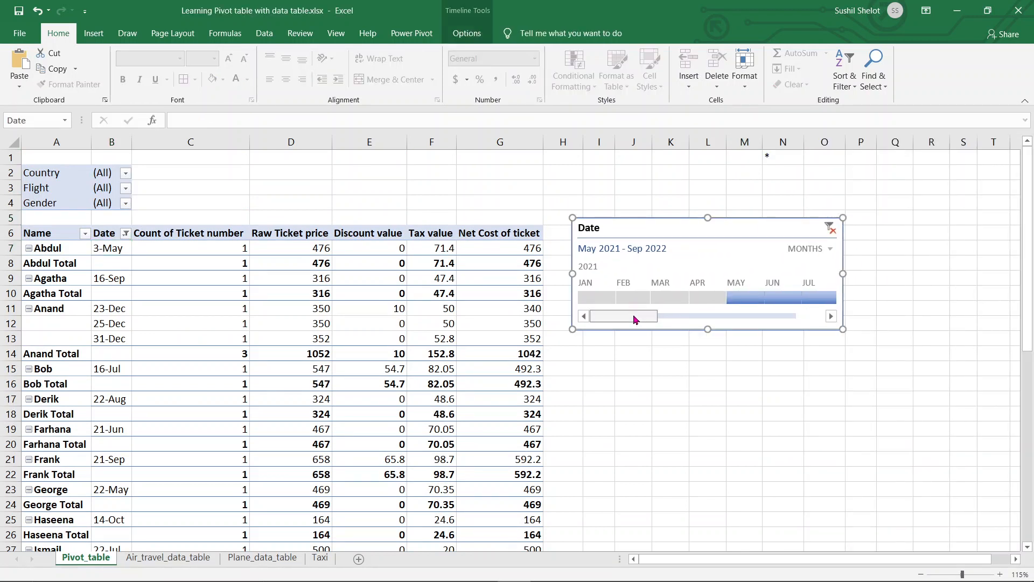
Narrow the Date timeline's period in stages down to Aug 2021 alone.
drag(606, 318, 782, 334)
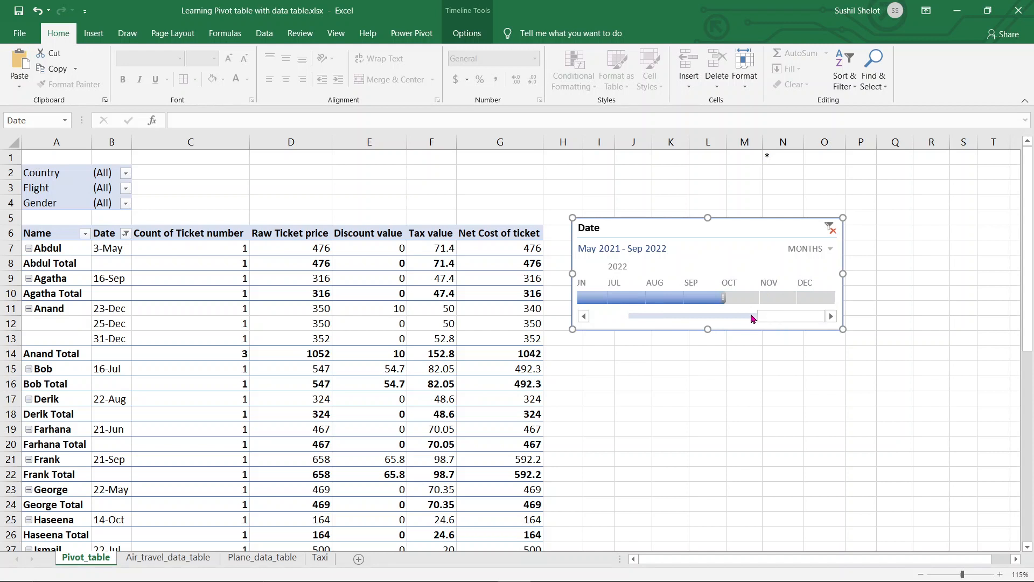
drag(722, 299, 612, 306)
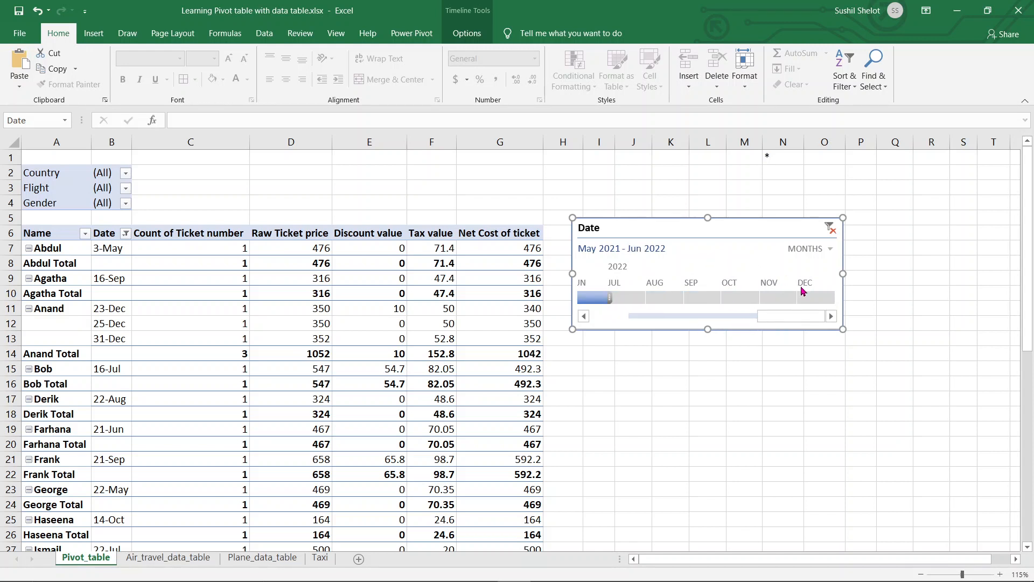
drag(803, 317, 647, 338)
drag(695, 304, 812, 308)
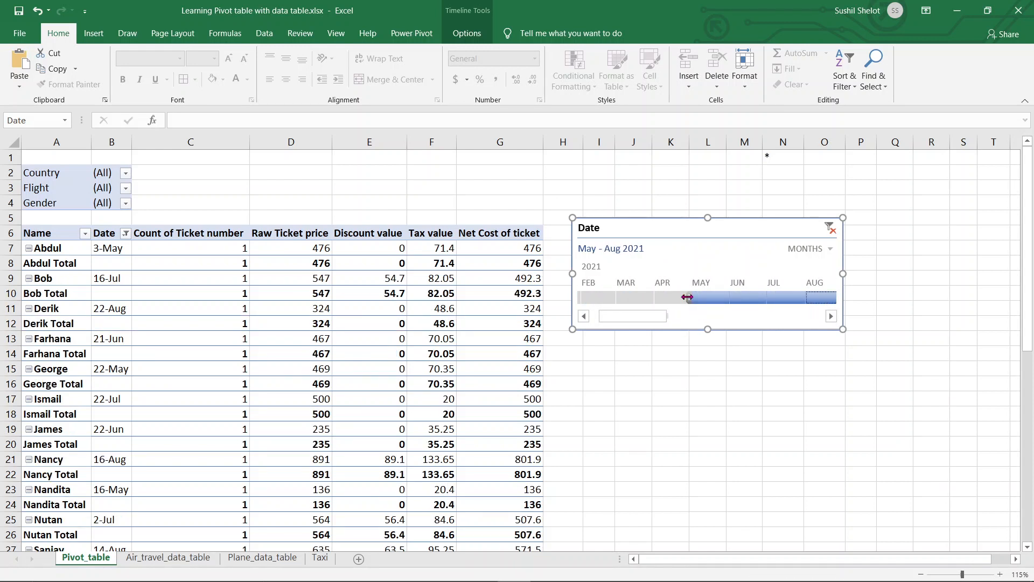
drag(690, 297, 791, 297)
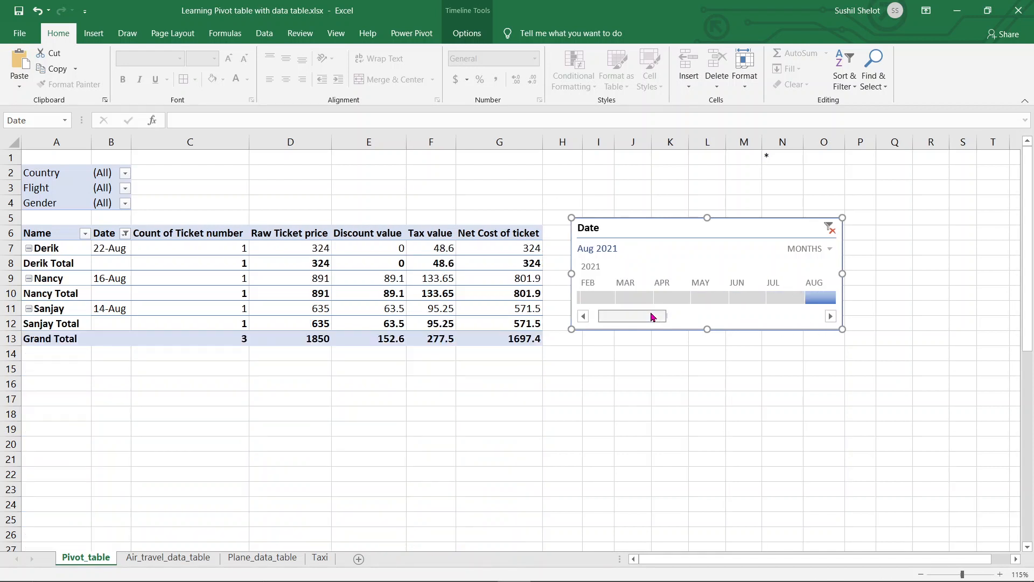
drag(654, 316, 681, 326)
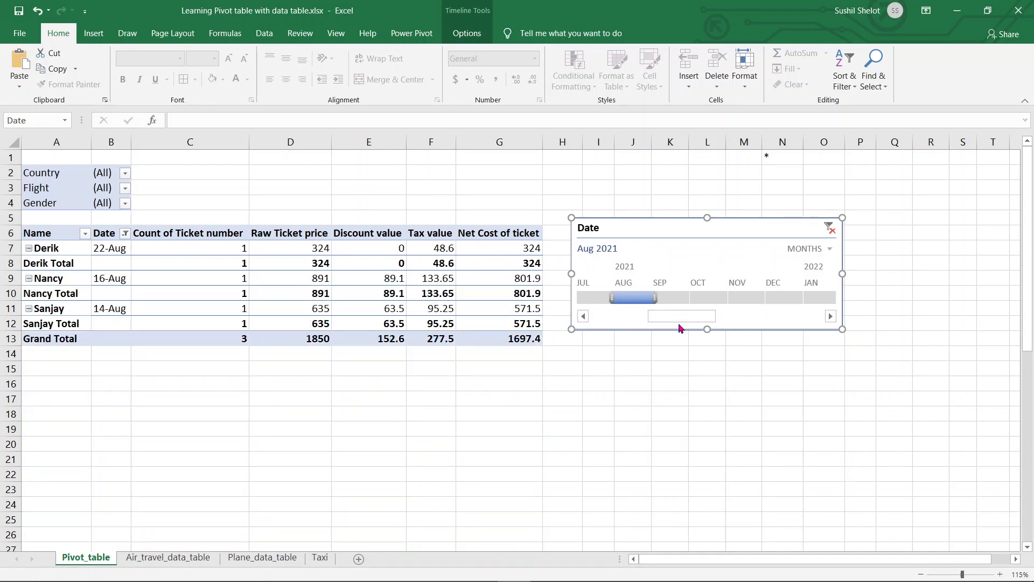
Select all the August dates together in the pivot table's Date column.
click(107, 250)
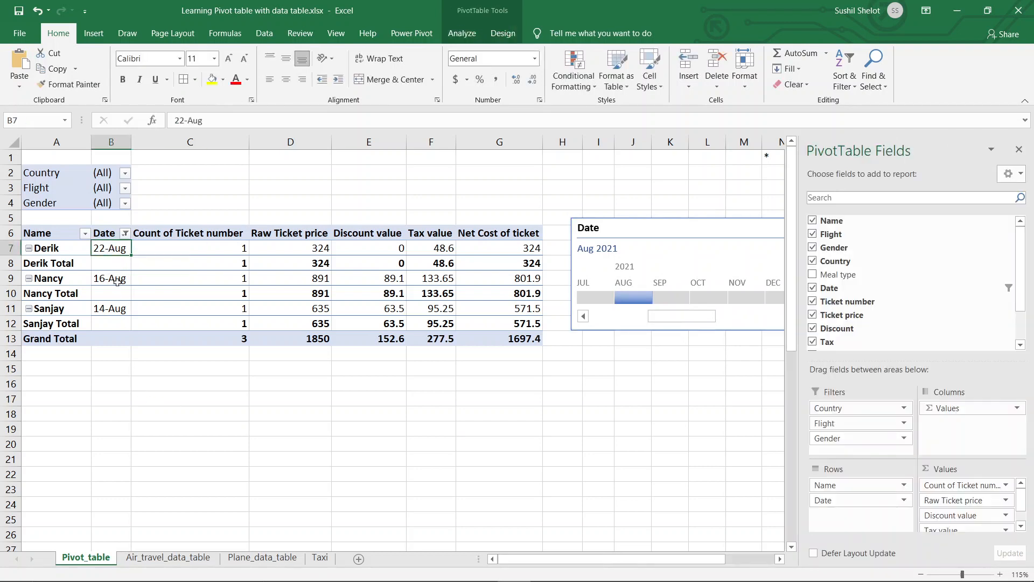
ctrl+click(113, 279)
ctrl+click(113, 309)
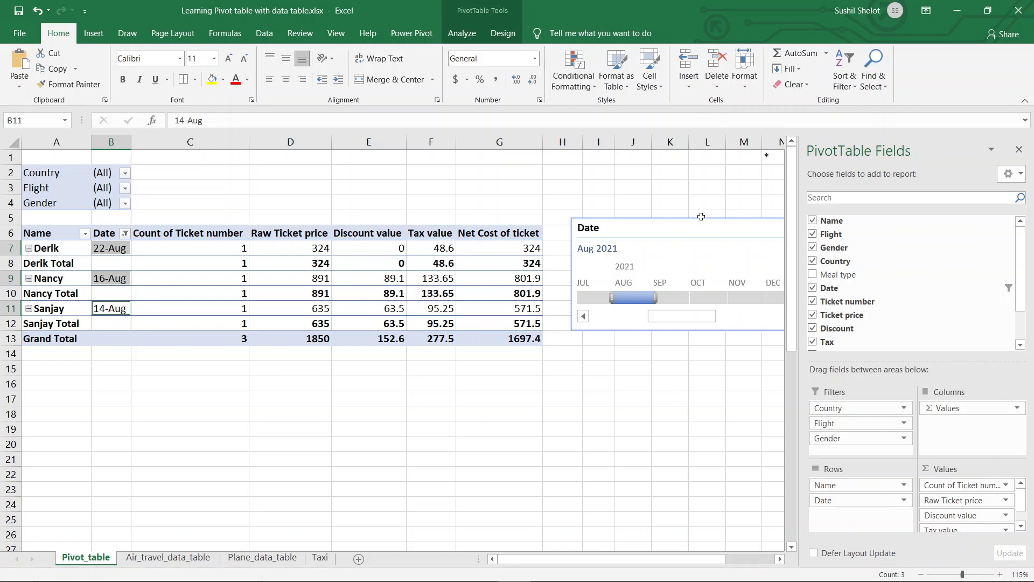
Clear the Date timeline's filter so that all periods are included, and delete the timeline.
drag(702, 221, 699, 238)
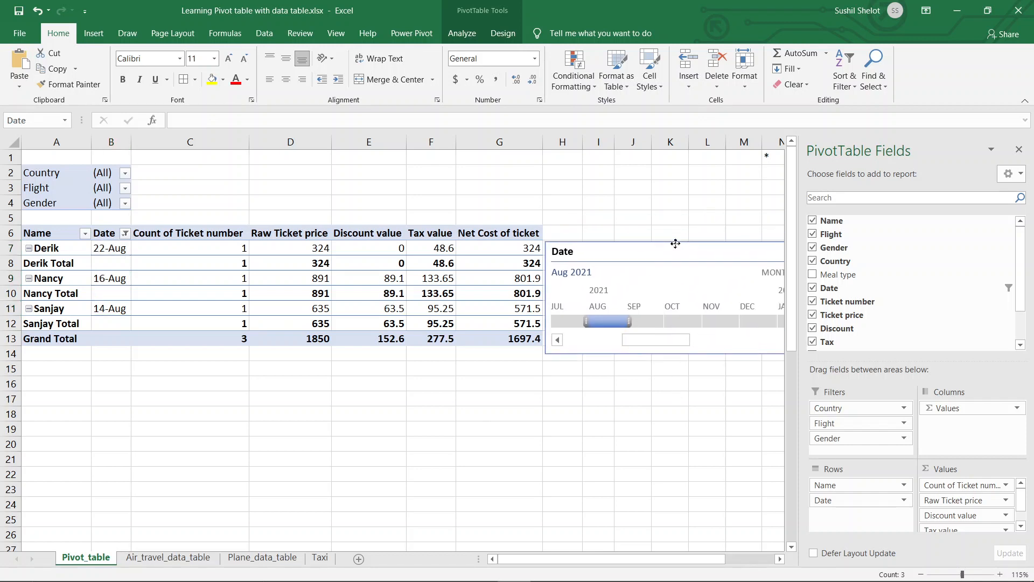
click(556, 369)
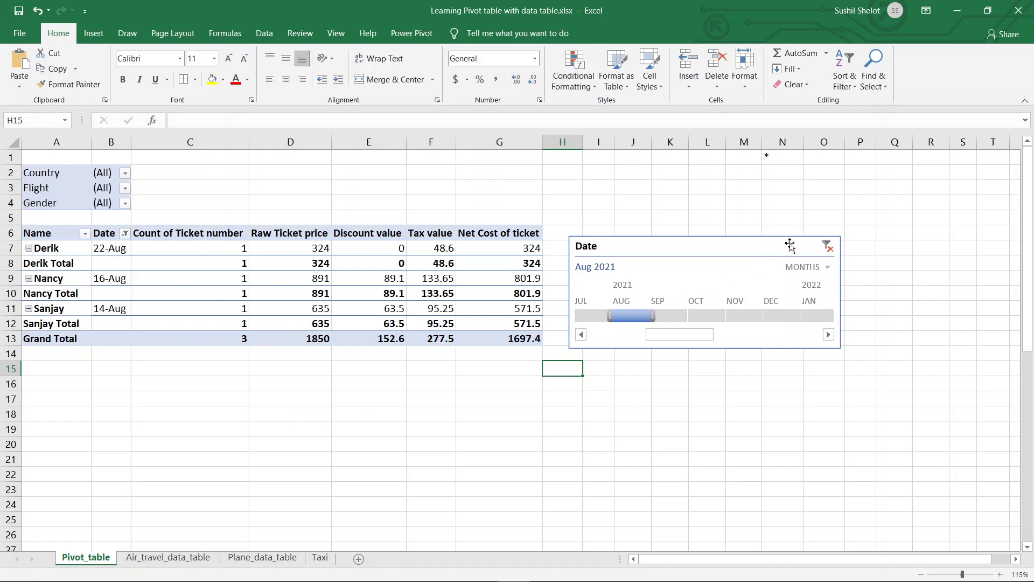
click(828, 247)
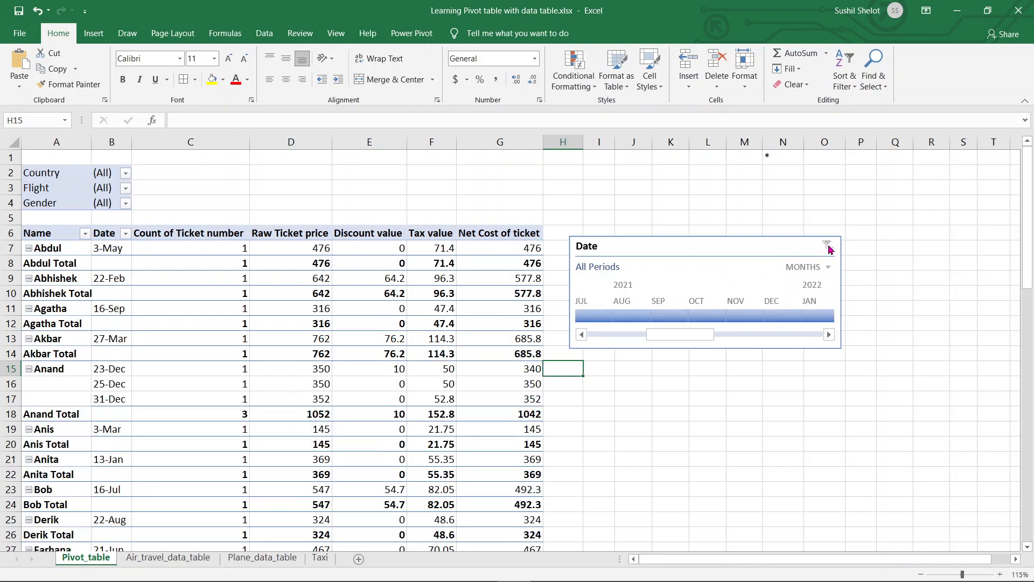
click(666, 238)
key(Delete)
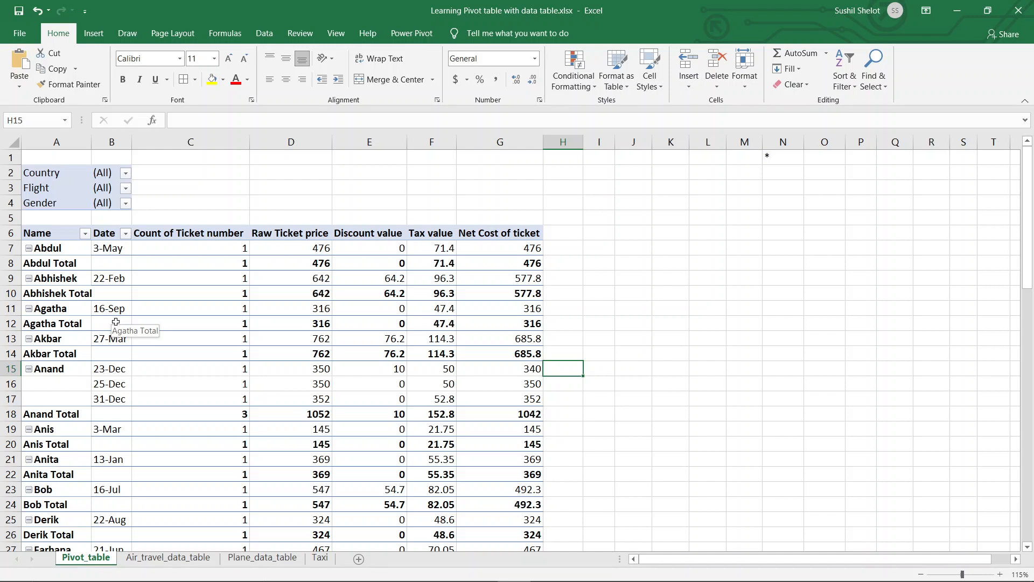
Insert a slicer for the Ticket price field and delete it from the worksheet.
click(452, 311)
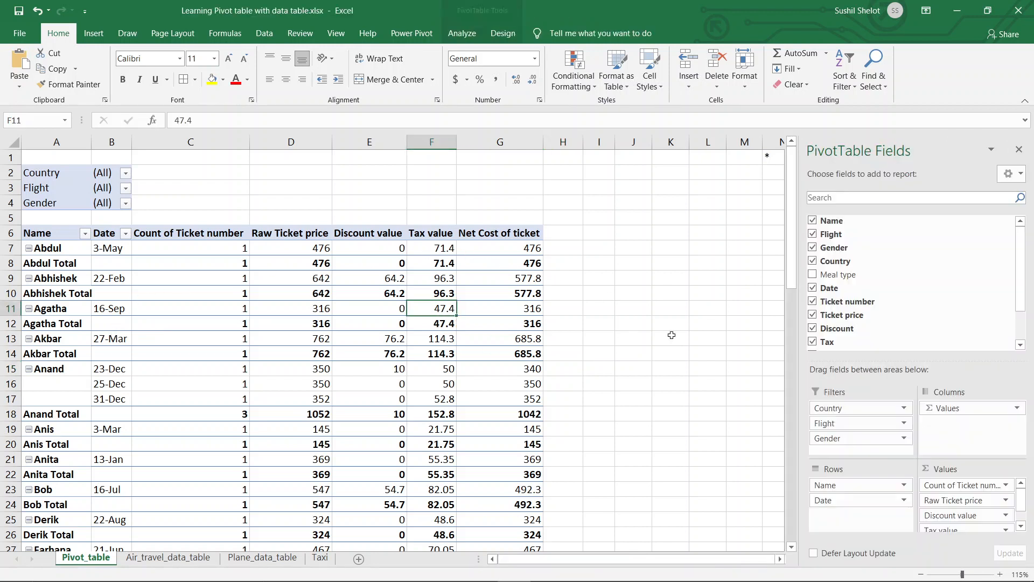
right_click(857, 317)
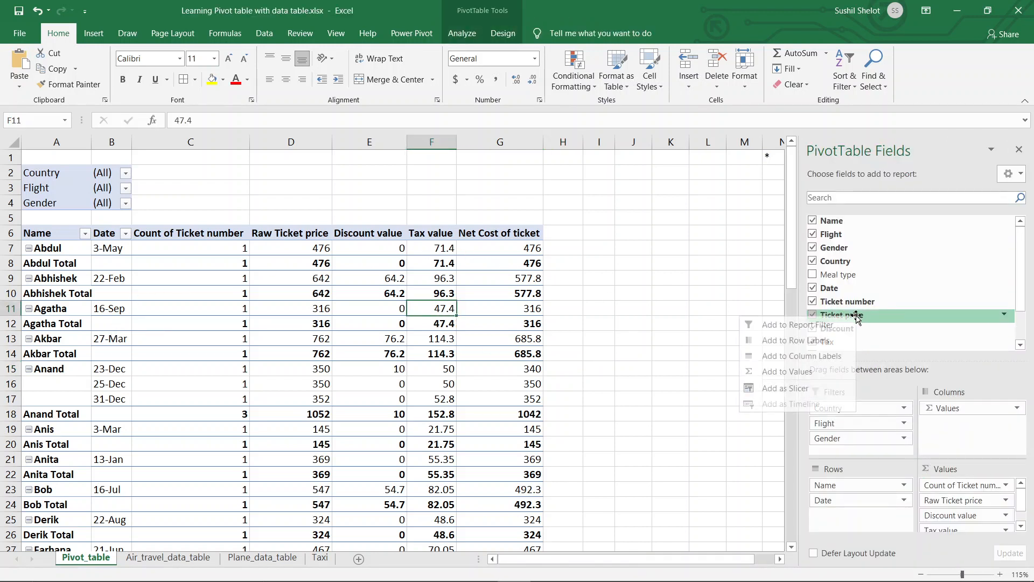
click(817, 391)
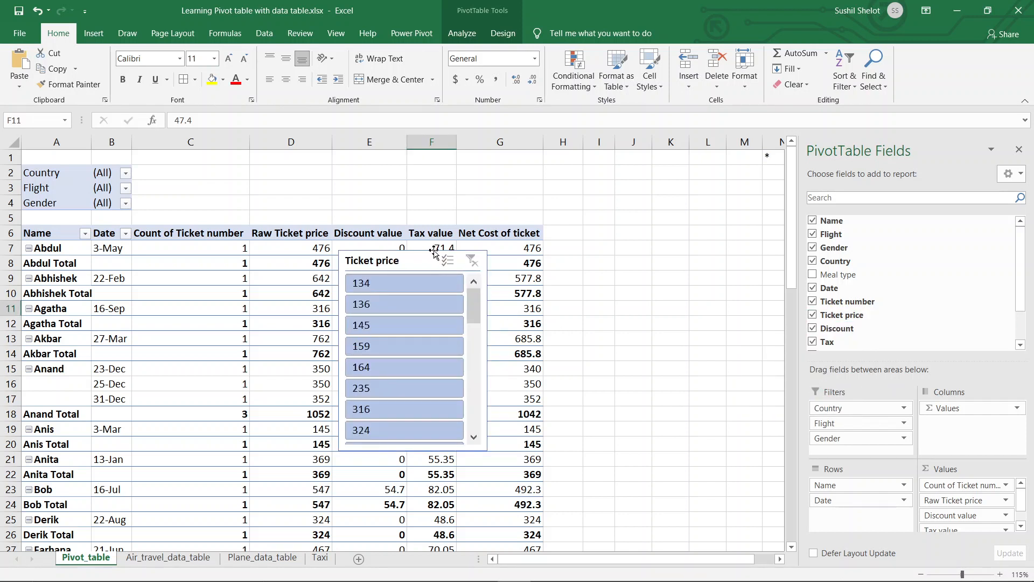
drag(431, 249, 566, 264)
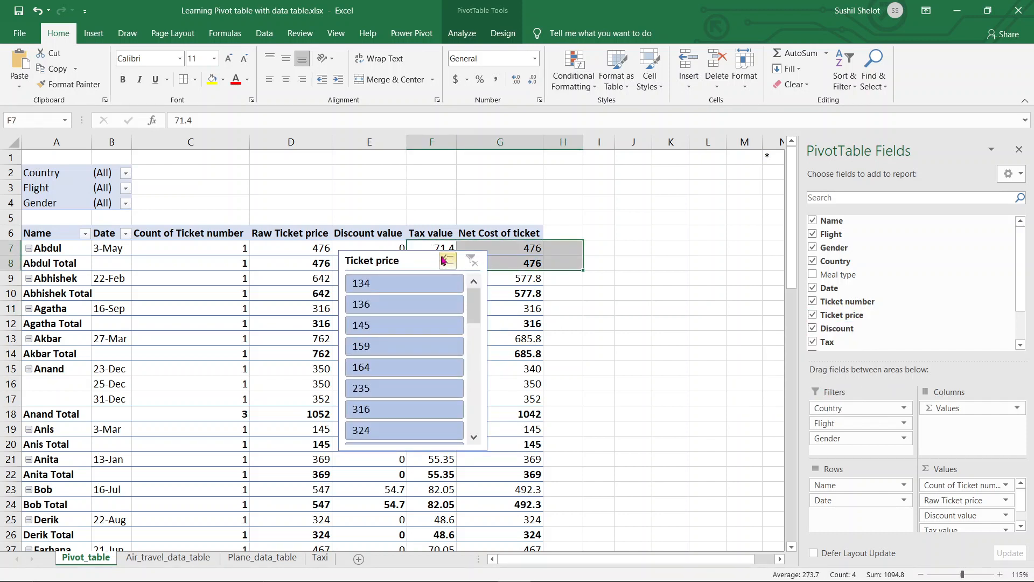
click(427, 249)
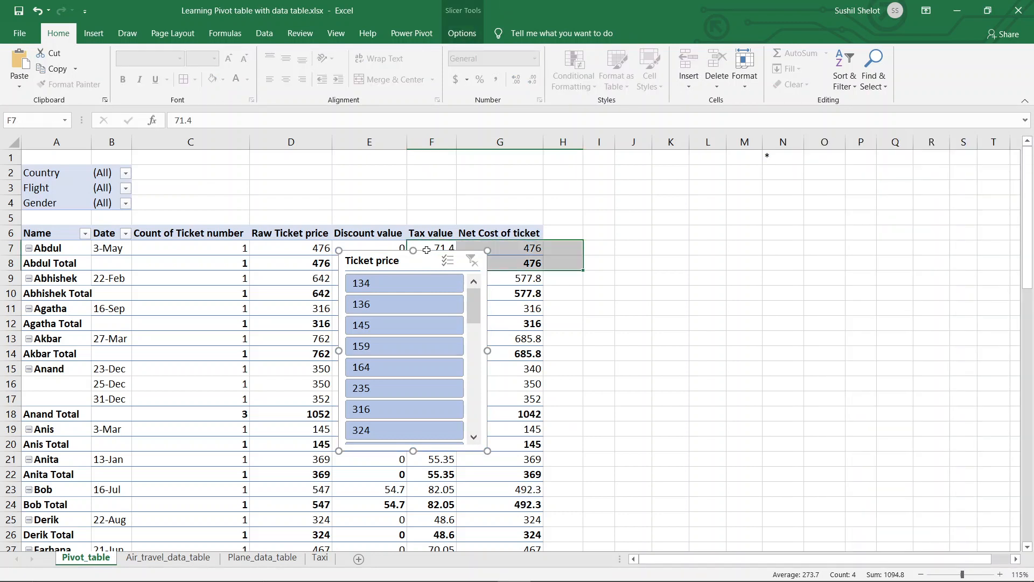
key(Delete)
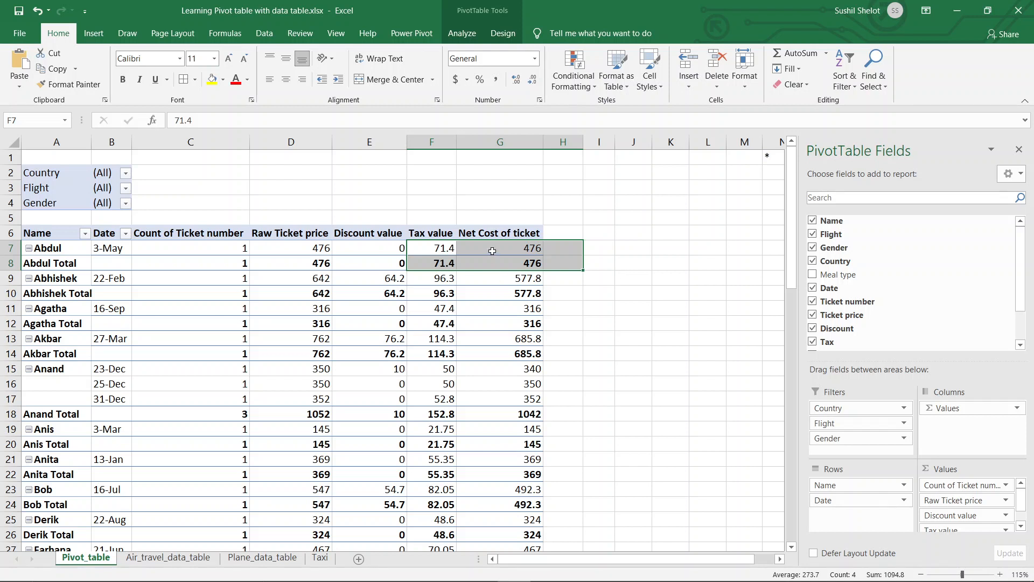
Compare the Line, Column, Pie and Bar chart types and insert an Area PivotChart from the pivot table.
mouse_move(492, 251)
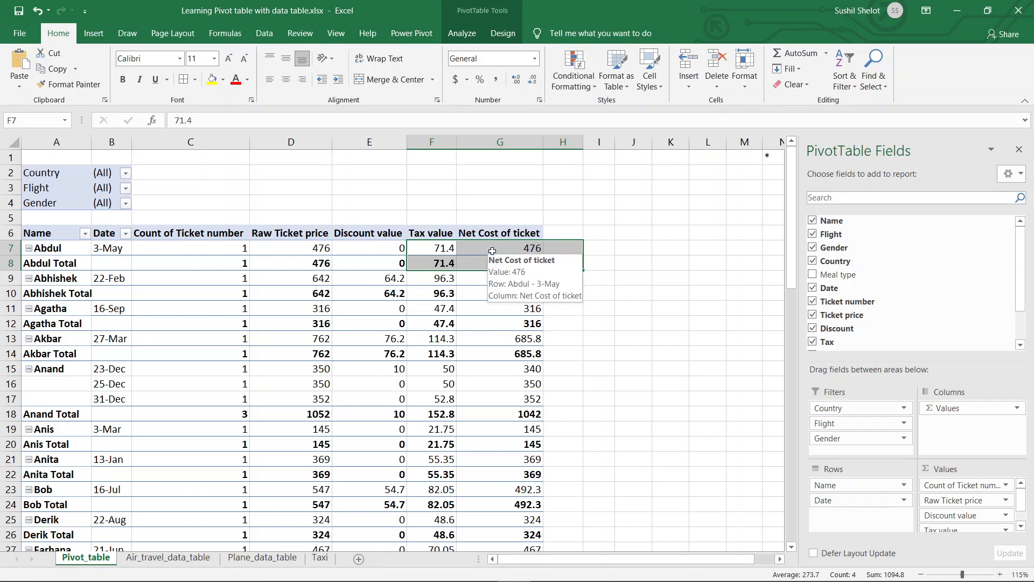
click(451, 35)
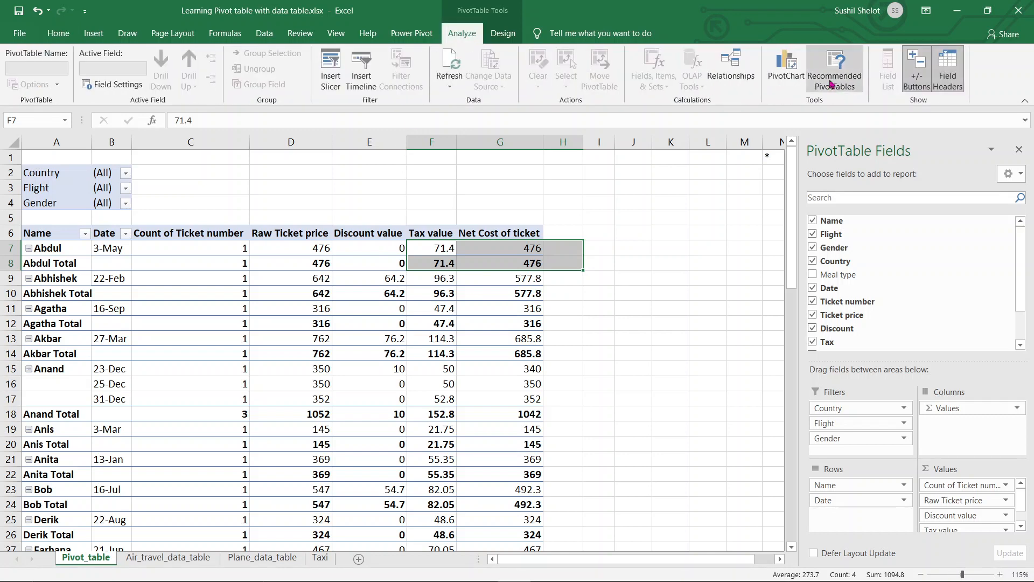
click(787, 65)
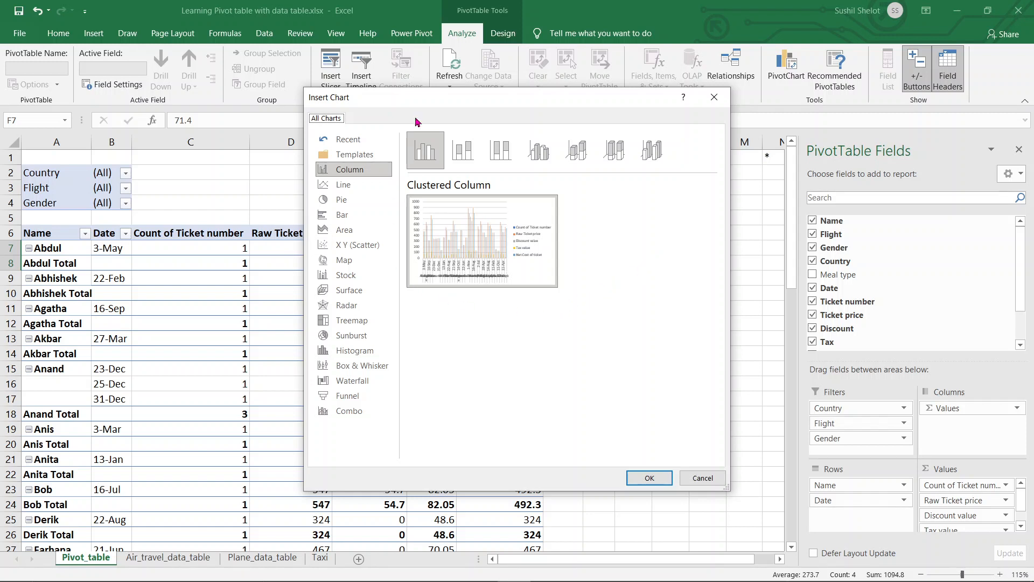
drag(415, 97, 750, 155)
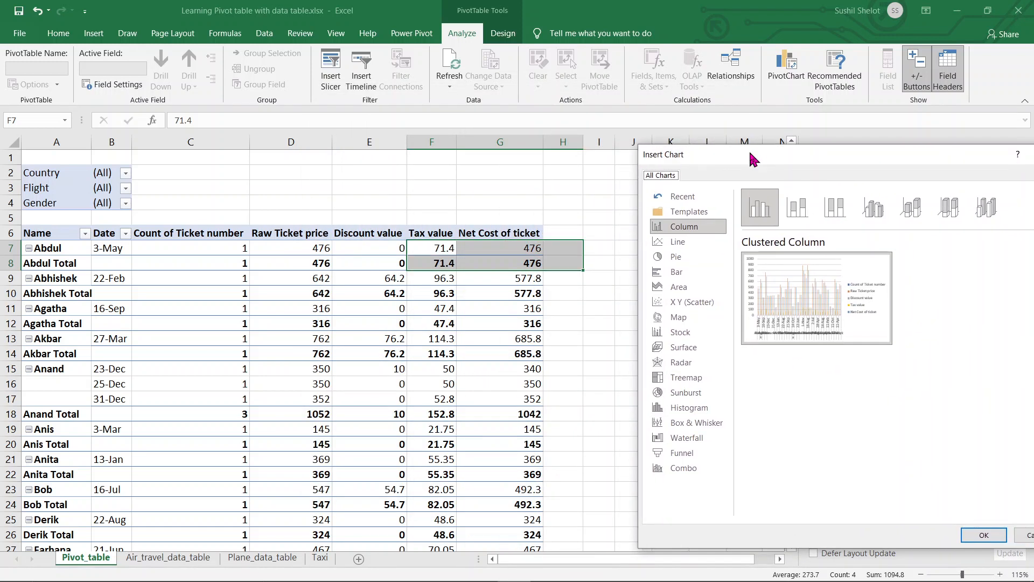
click(682, 244)
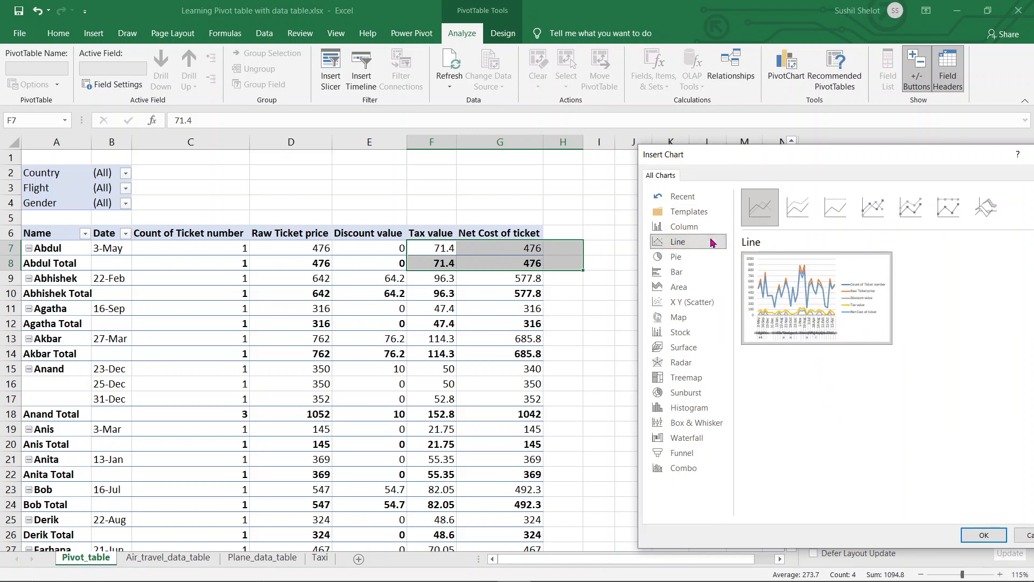
click(690, 211)
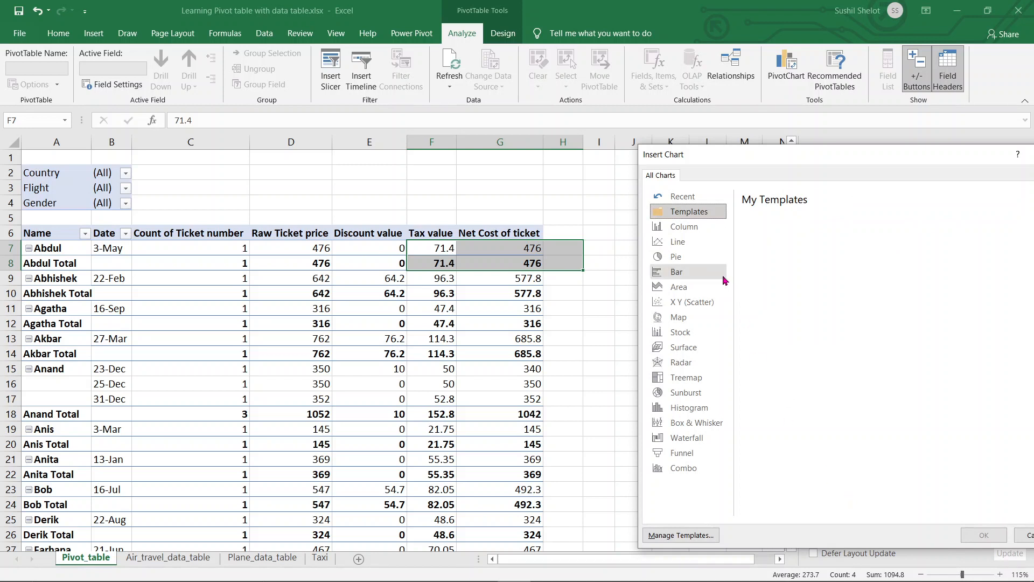
click(684, 227)
click(688, 247)
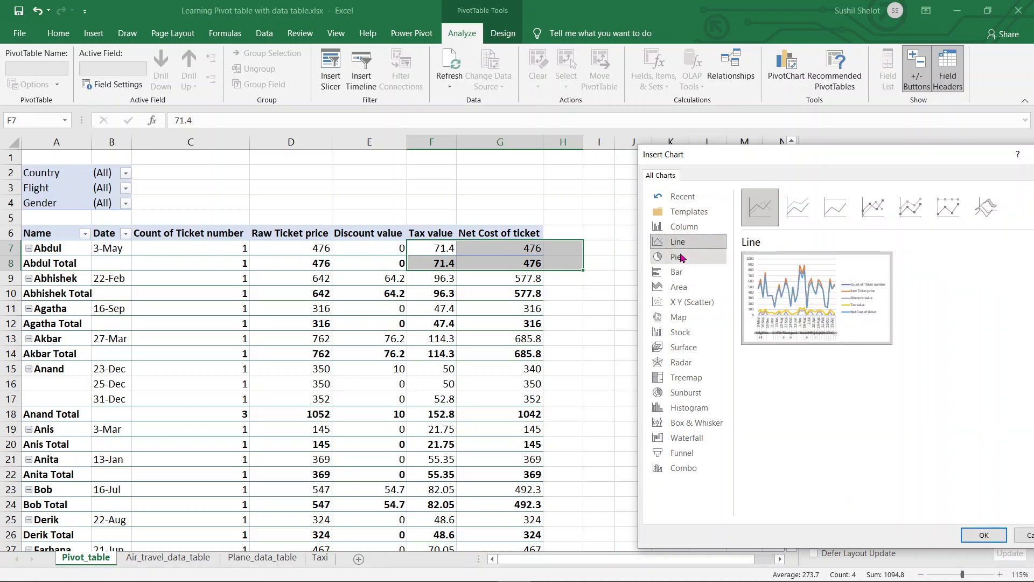
click(680, 258)
click(681, 272)
click(684, 285)
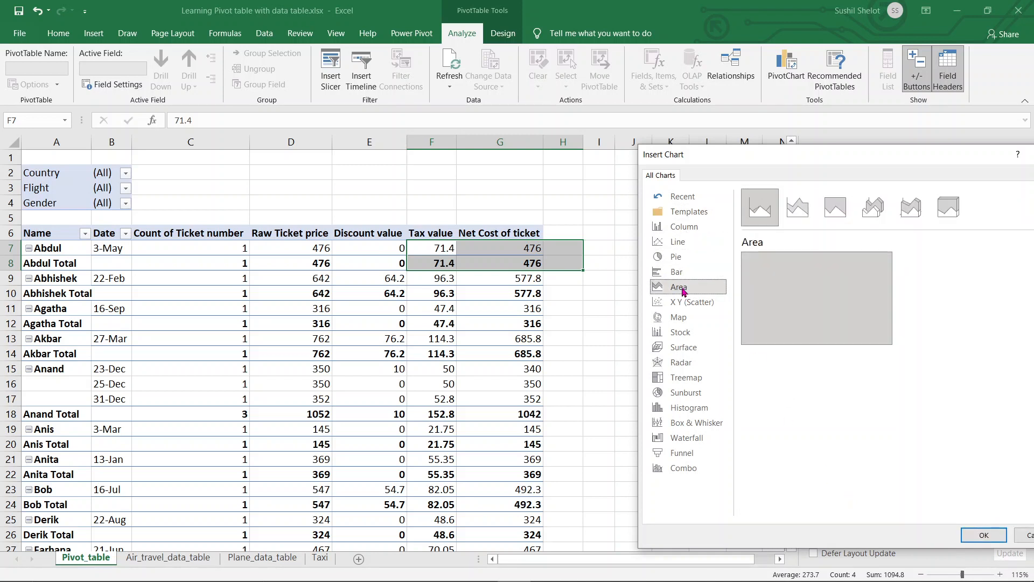
drag(872, 167, 641, 166)
click(753, 534)
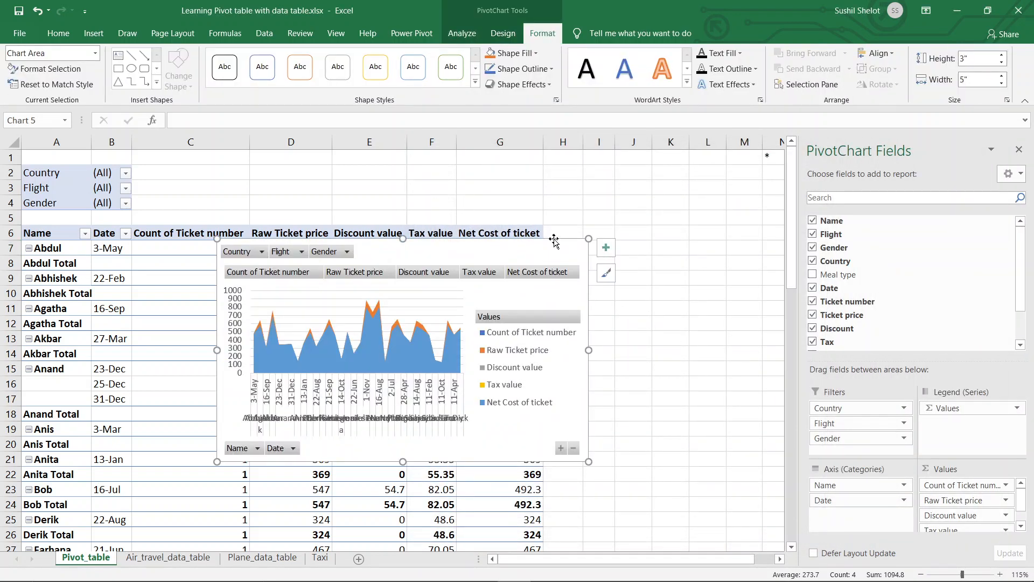
Delete the area PivotChart after shifting it sideways, and select a Net Cost of ticket value in the pivot table.
drag(555, 239, 716, 247)
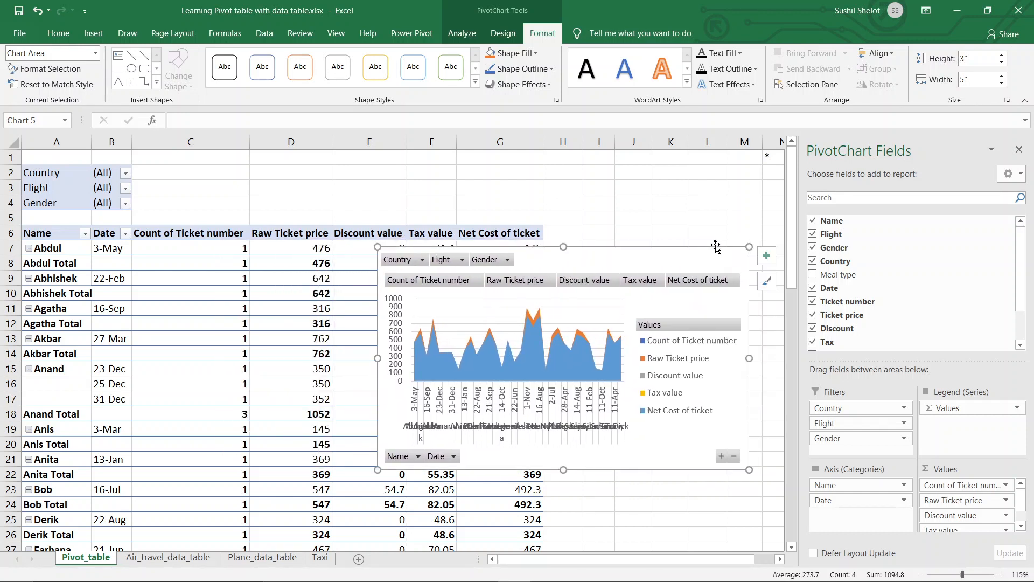
key(Delete)
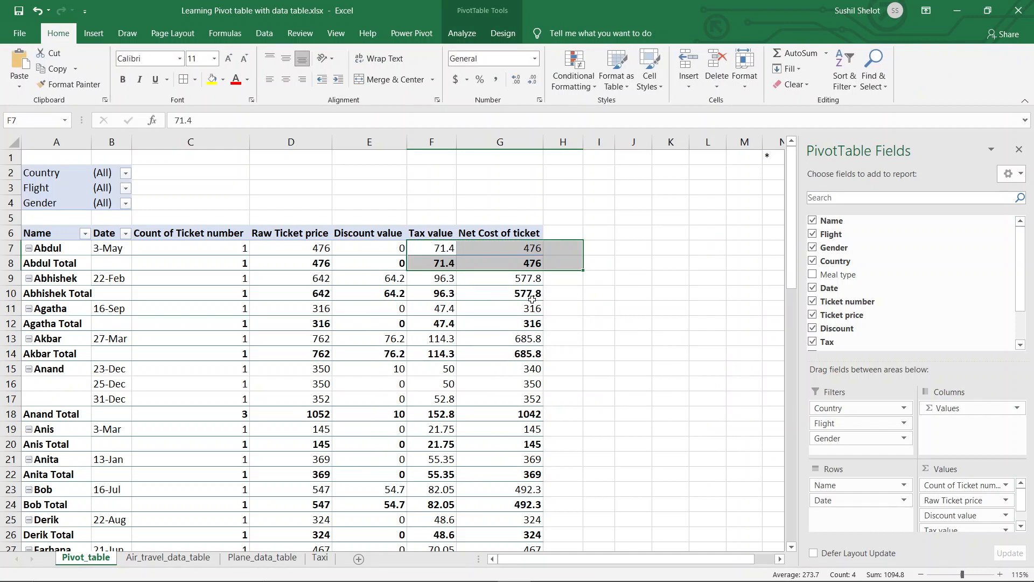
click(521, 280)
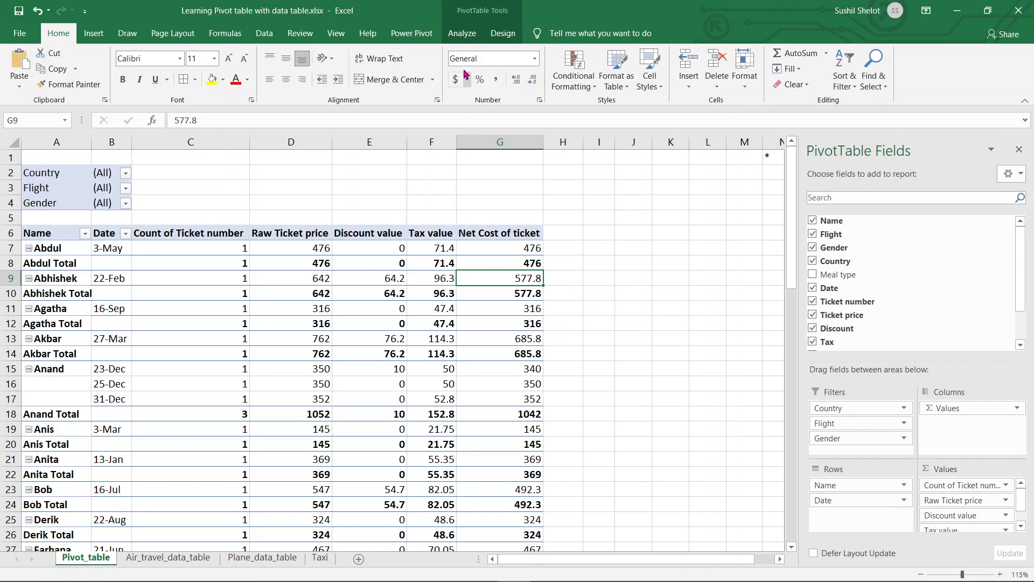
Open the value field settings of the Net Cost of ticket field and move the dialog clear of the pivot table.
click(460, 36)
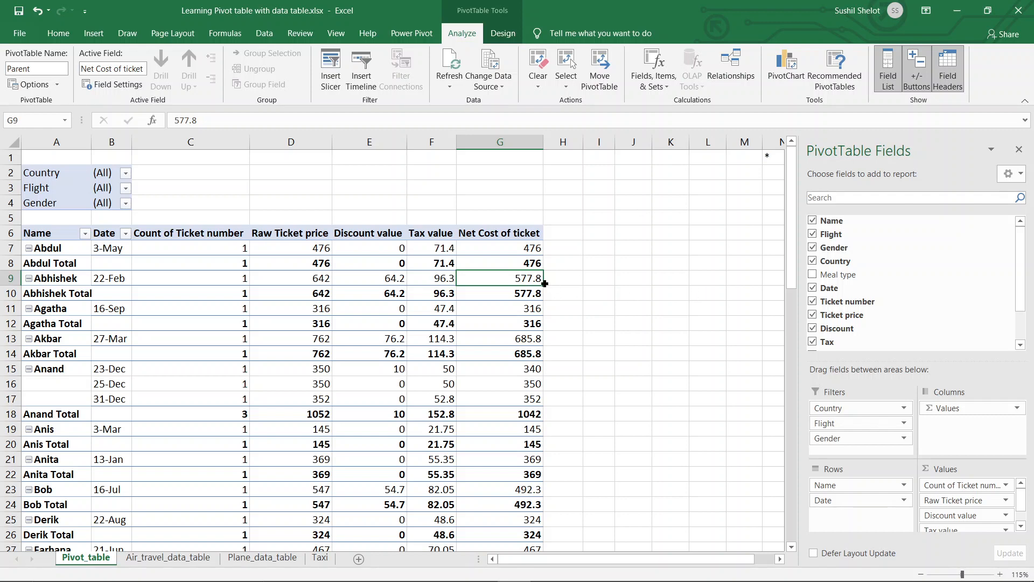
click(521, 248)
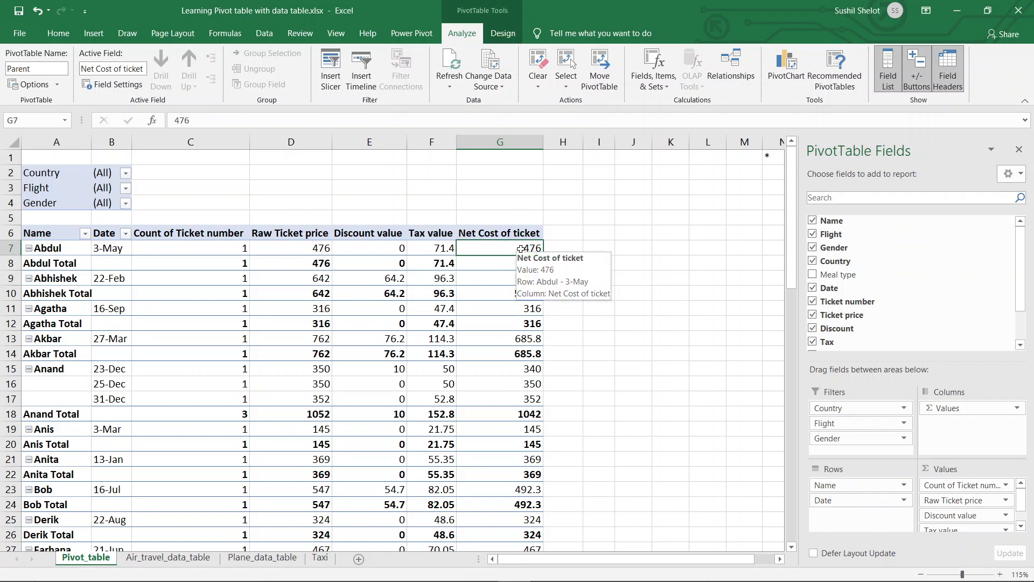
scroll(521, 248, down, 1)
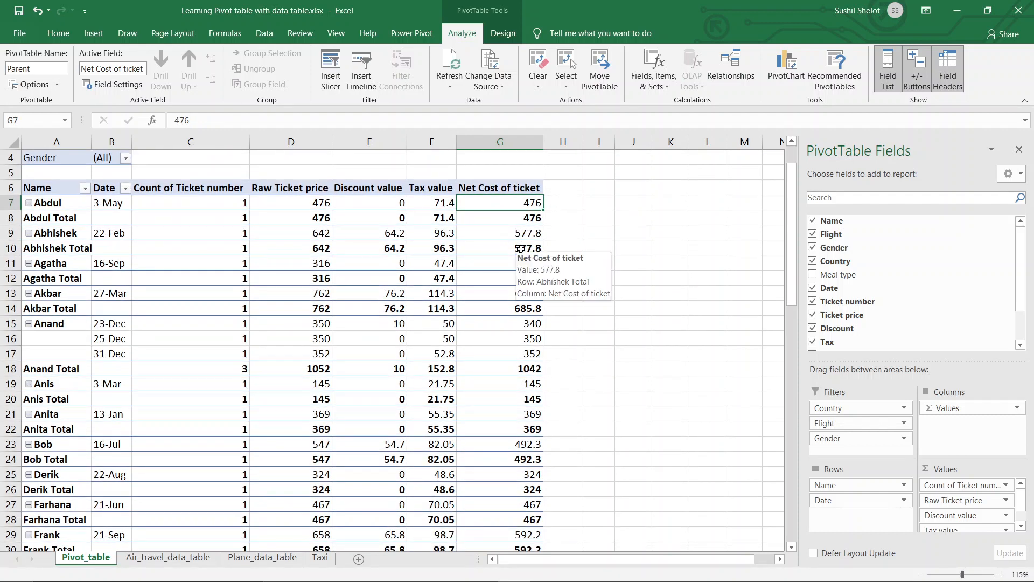
right_click(524, 203)
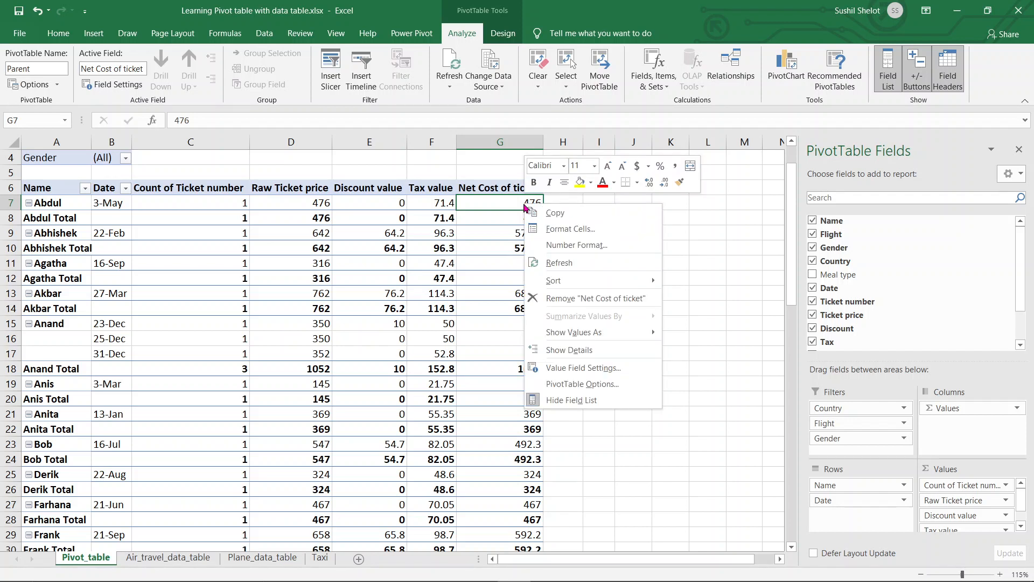
click(597, 368)
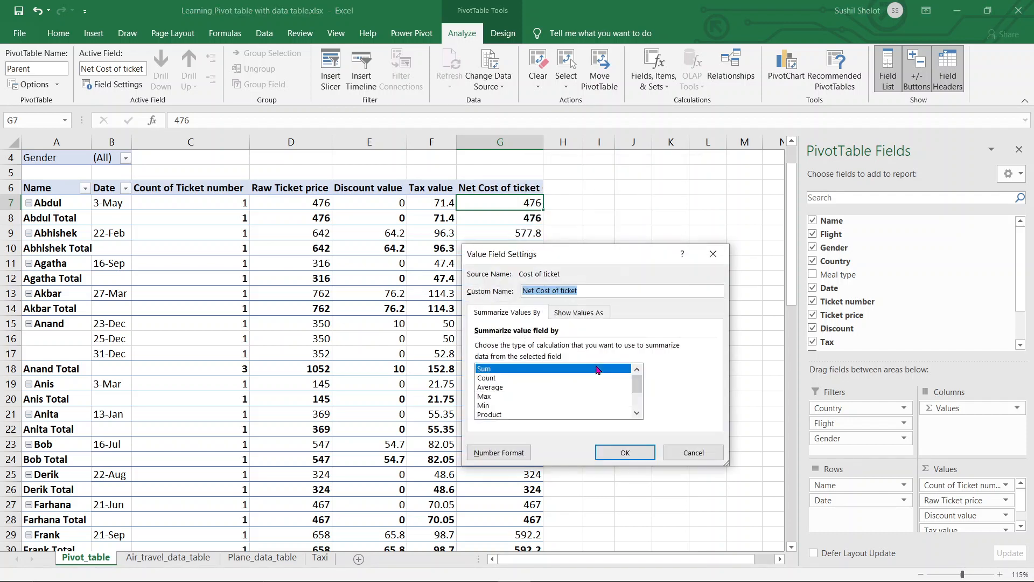
drag(606, 258, 787, 197)
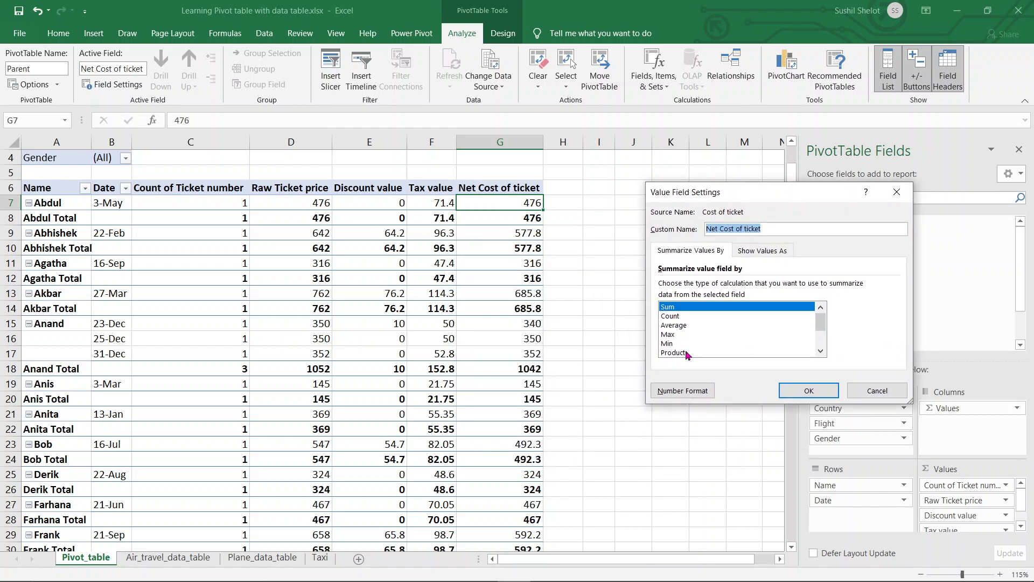
Show the Net Cost of ticket values as % of Column Total.
click(763, 255)
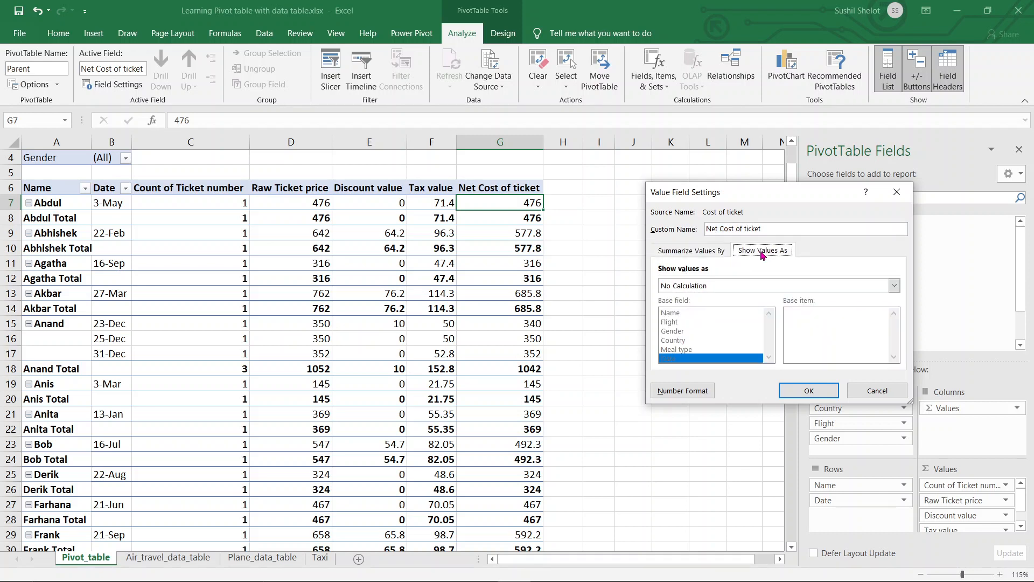
click(740, 288)
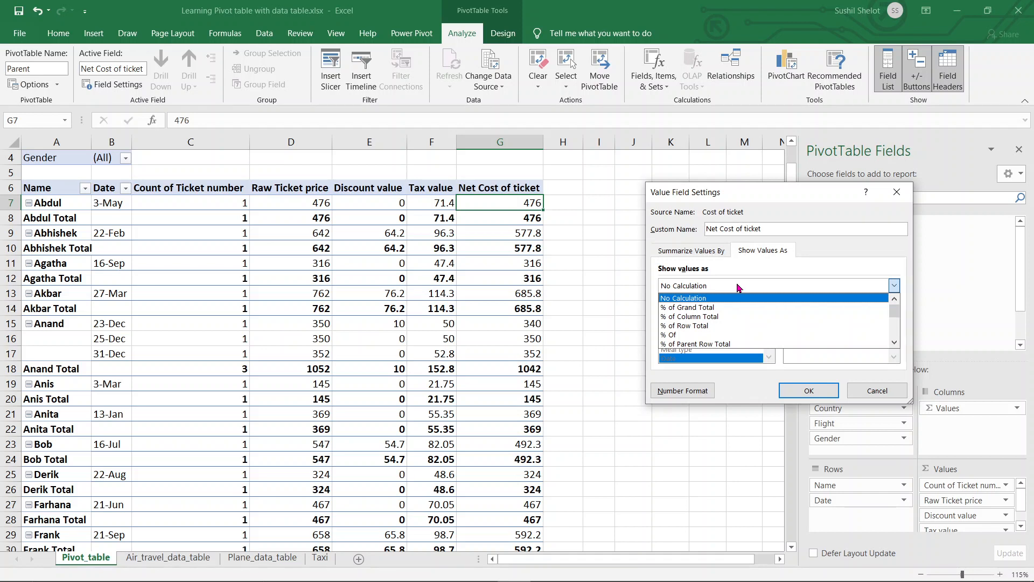
scroll(895, 324, down, 1)
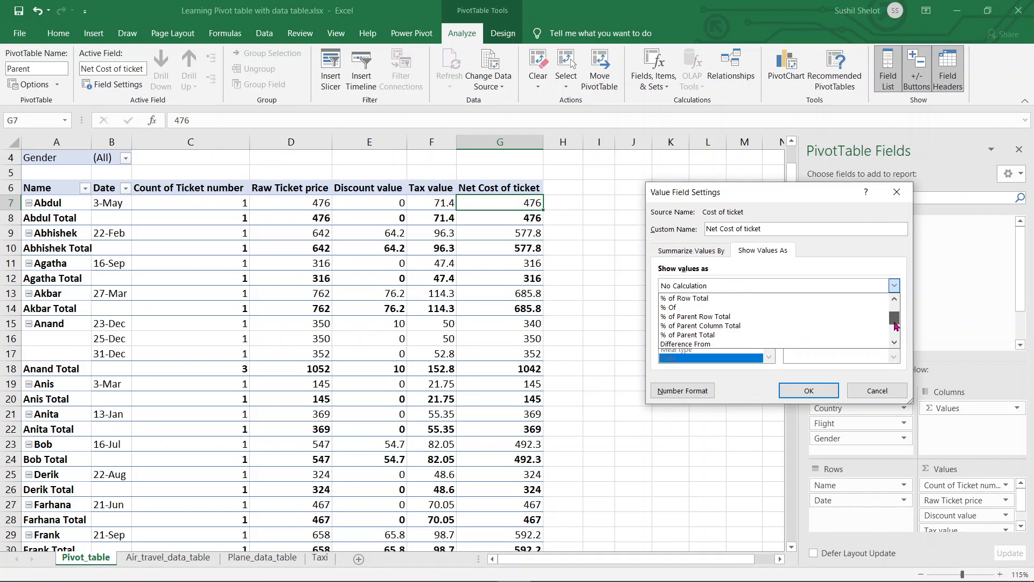
scroll(896, 321, up, 1)
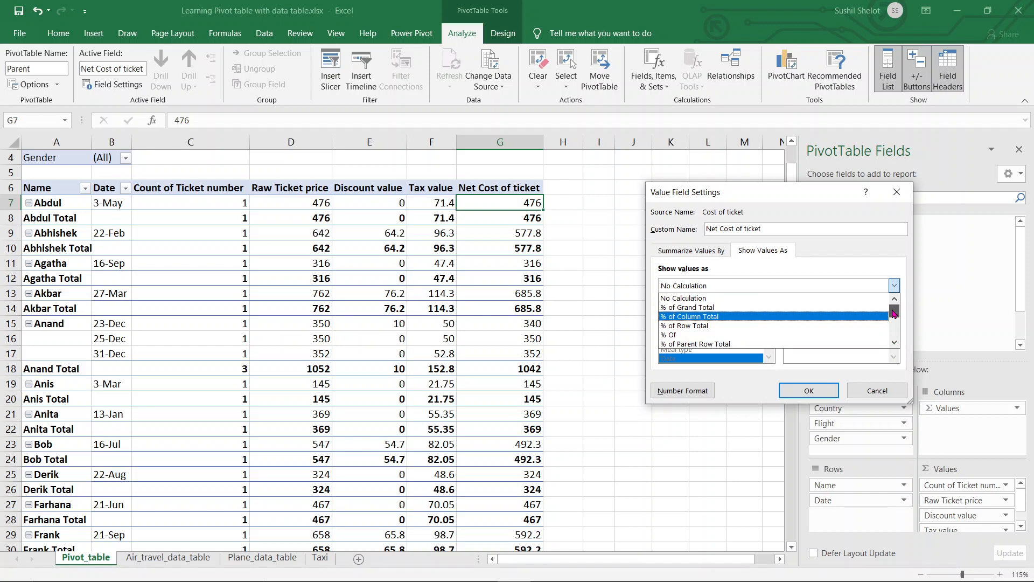
click(707, 321)
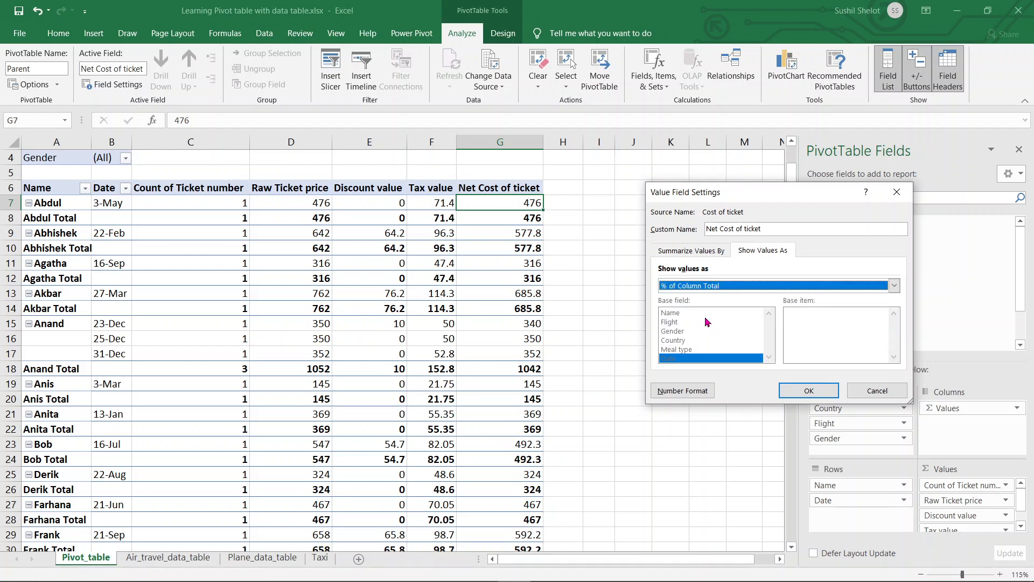
click(807, 393)
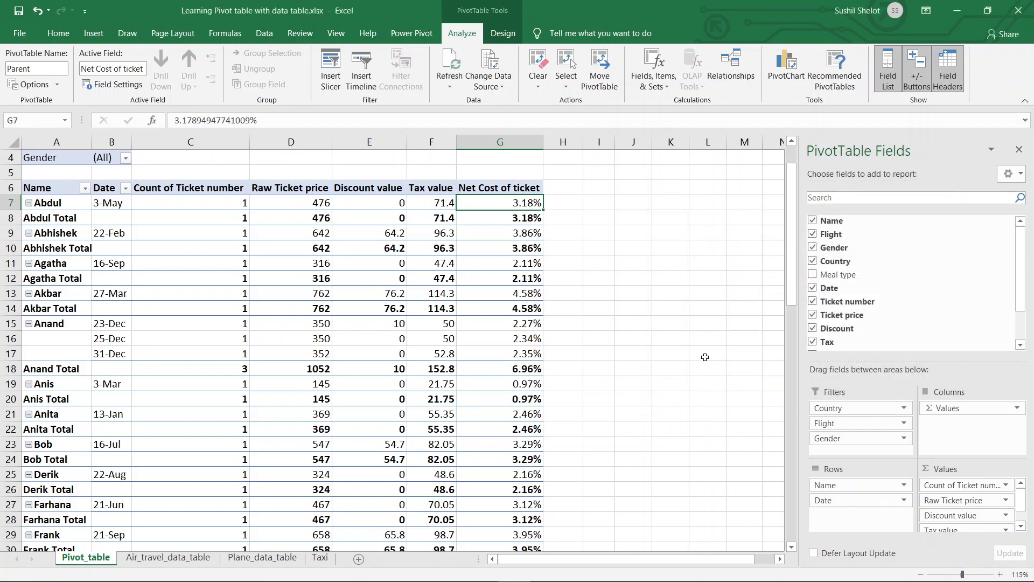
Check the Net Cost of ticket percentages down to the Grand Total row.
scroll(604, 256, down, 8)
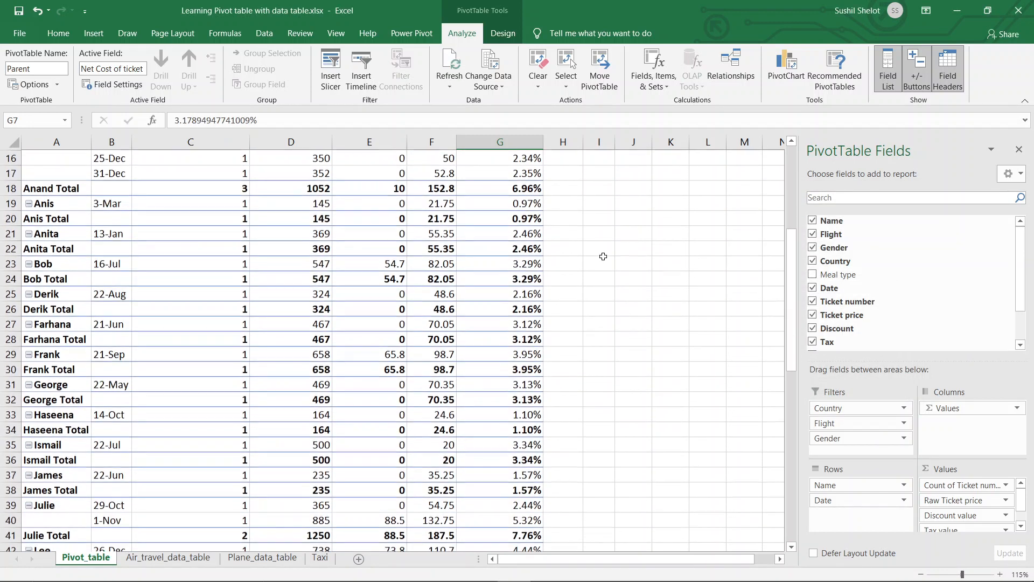
scroll(603, 257, down, 7)
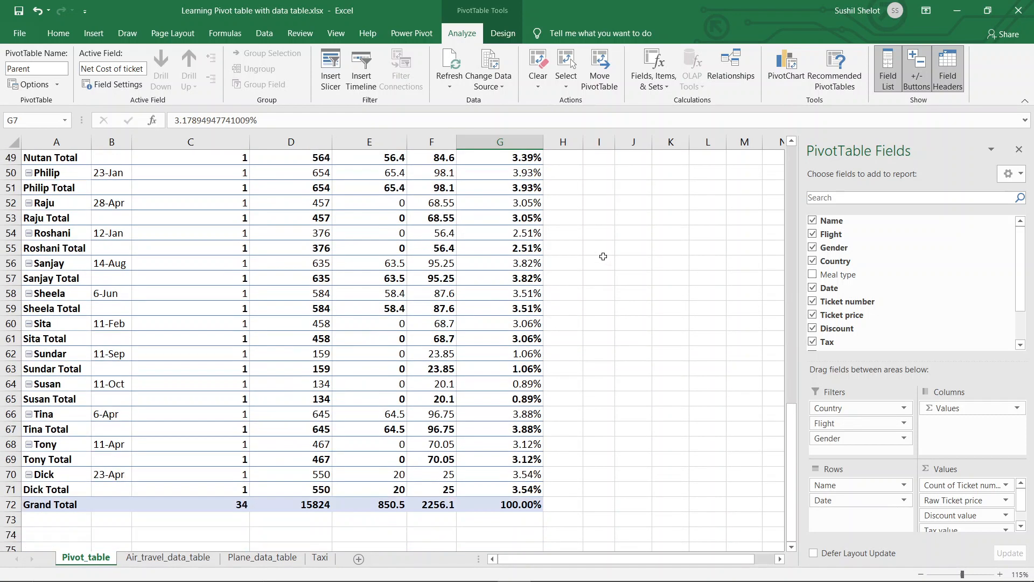
click(516, 507)
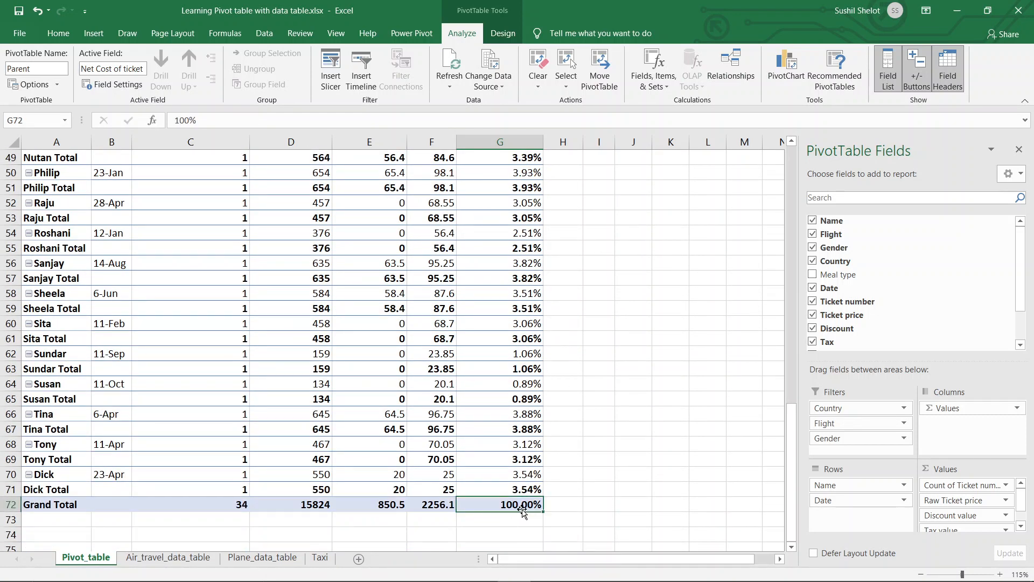
scroll(664, 440, up, 3)
scroll(664, 439, up, 13)
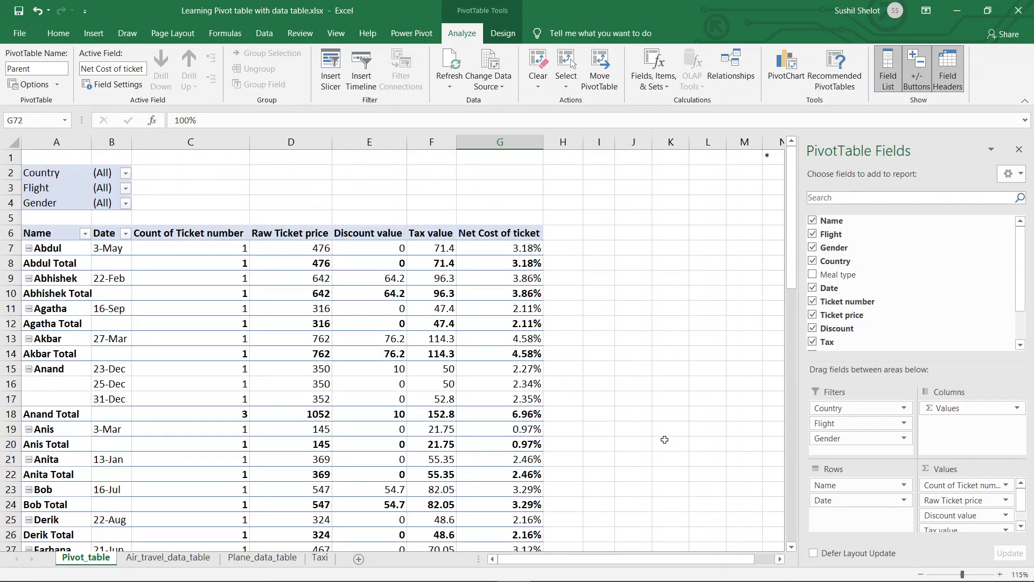
Review the subtotal and grand total options and change the pivot table's report layout to Outline Form.
click(528, 248)
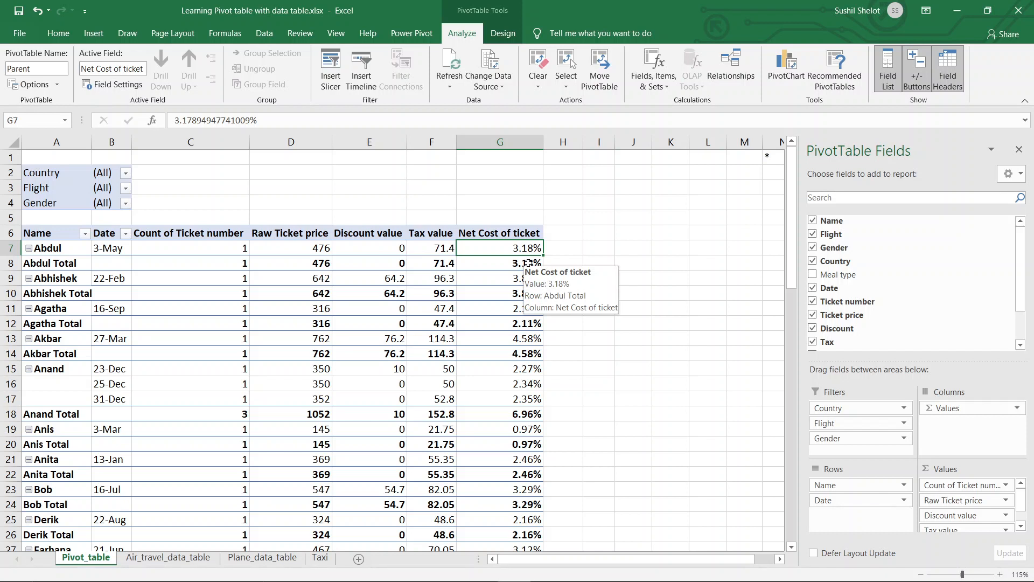
click(502, 37)
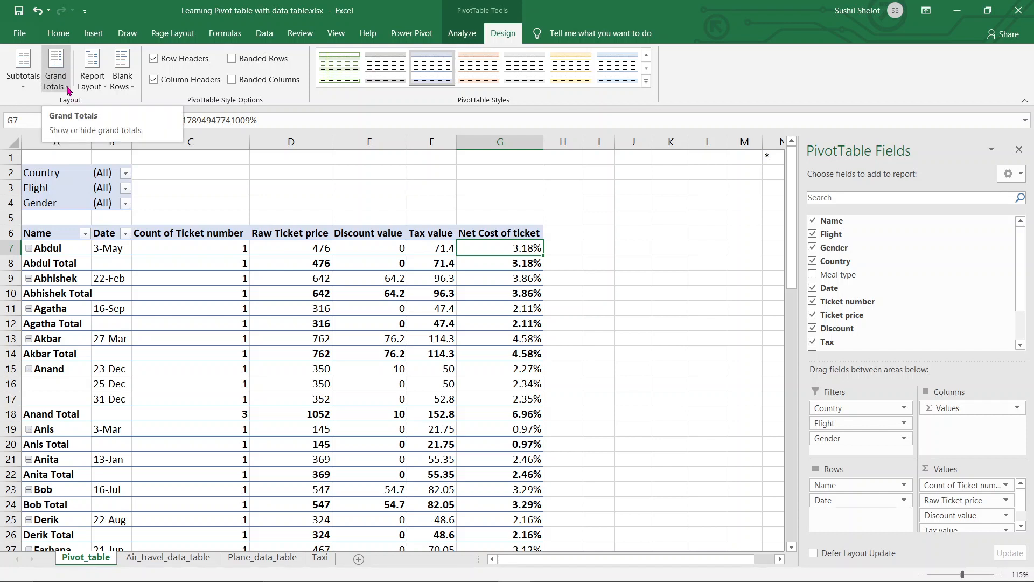
click(22, 89)
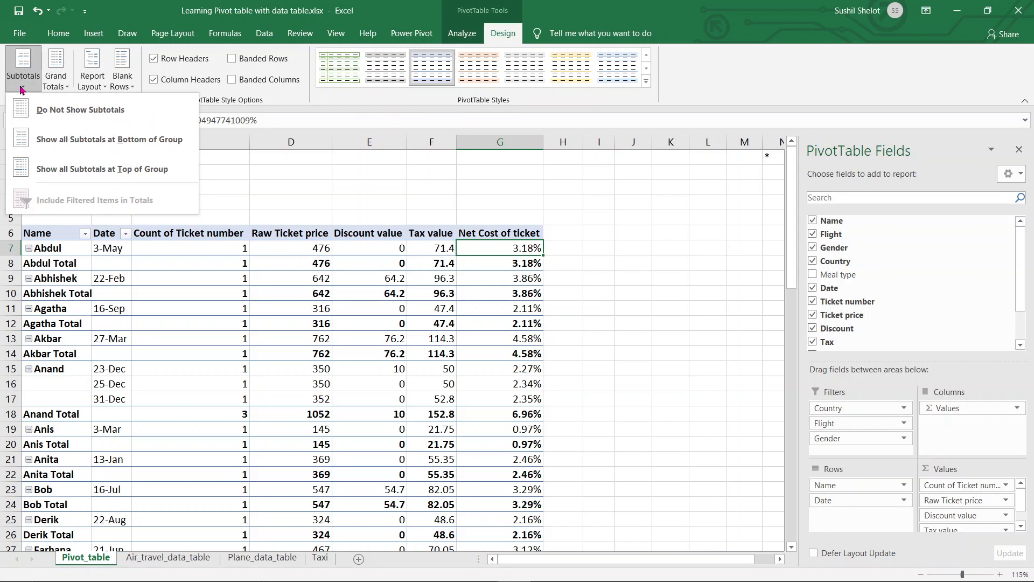
click(63, 88)
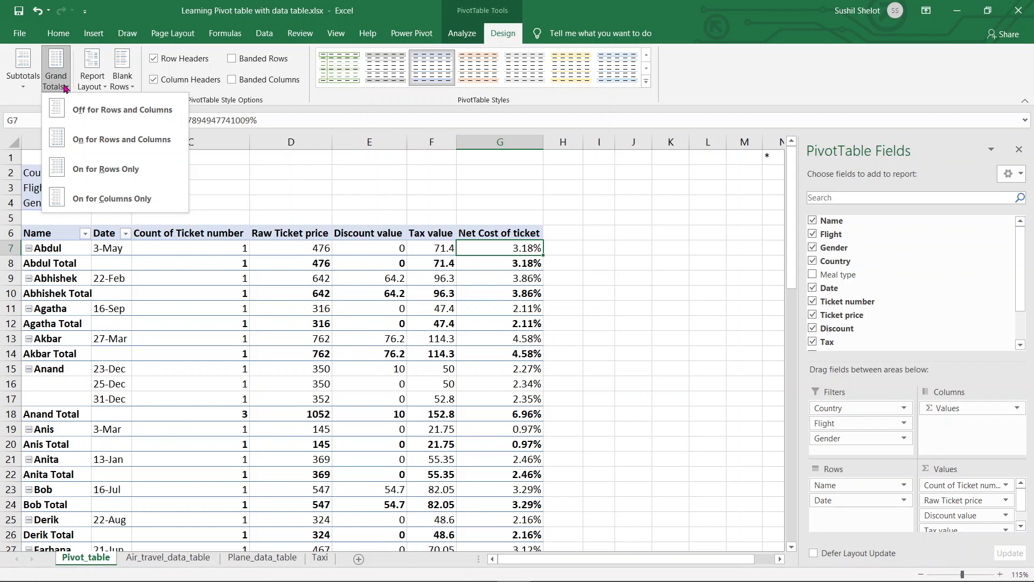
click(104, 87)
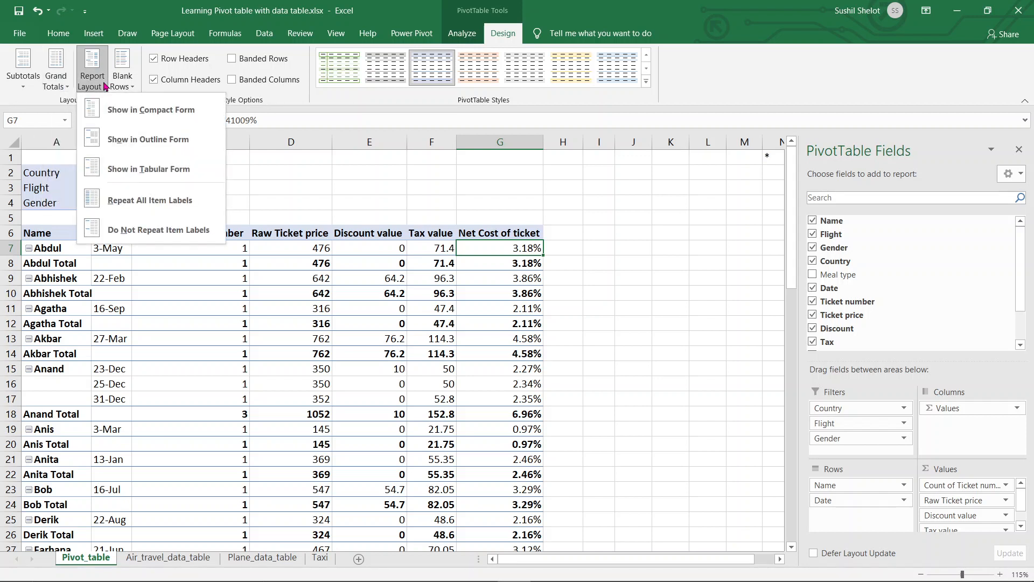
click(142, 143)
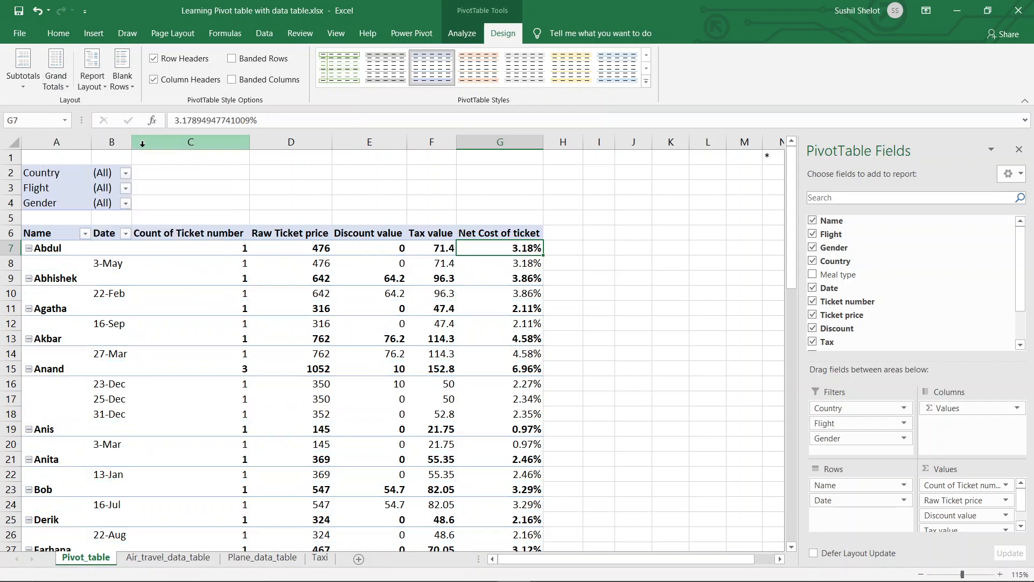
Change the report layout to Compact Form and select a Tax value cell in the pivot table.
click(99, 86)
click(146, 123)
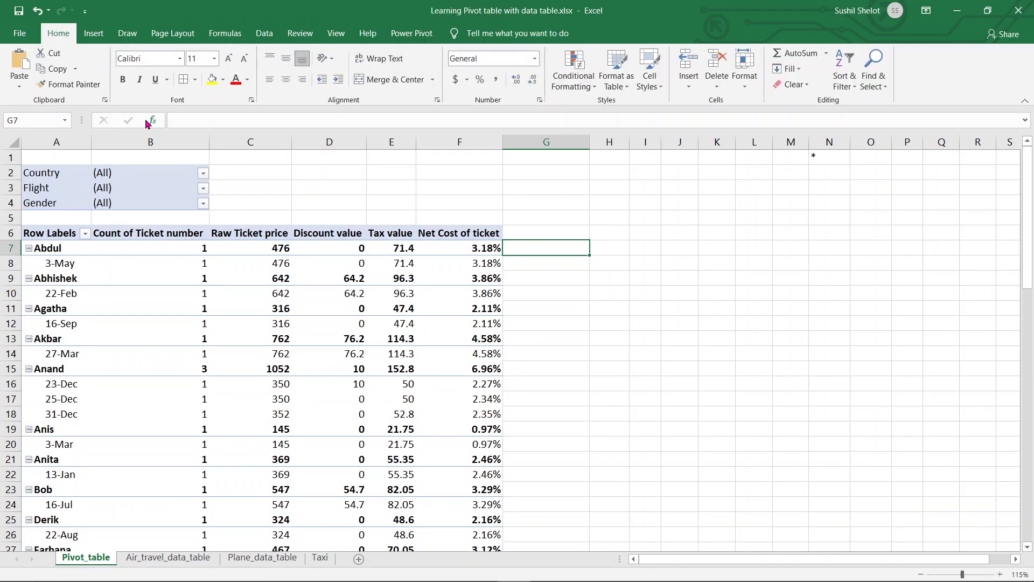
click(396, 276)
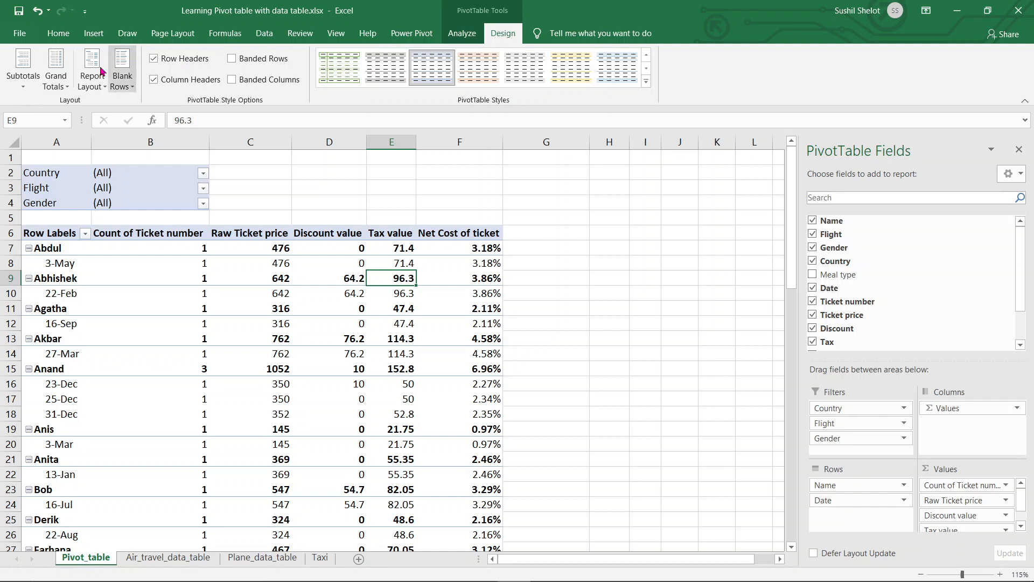
Set the pivot table to not show subtotals and check its rows down to the Grand Total.
click(25, 66)
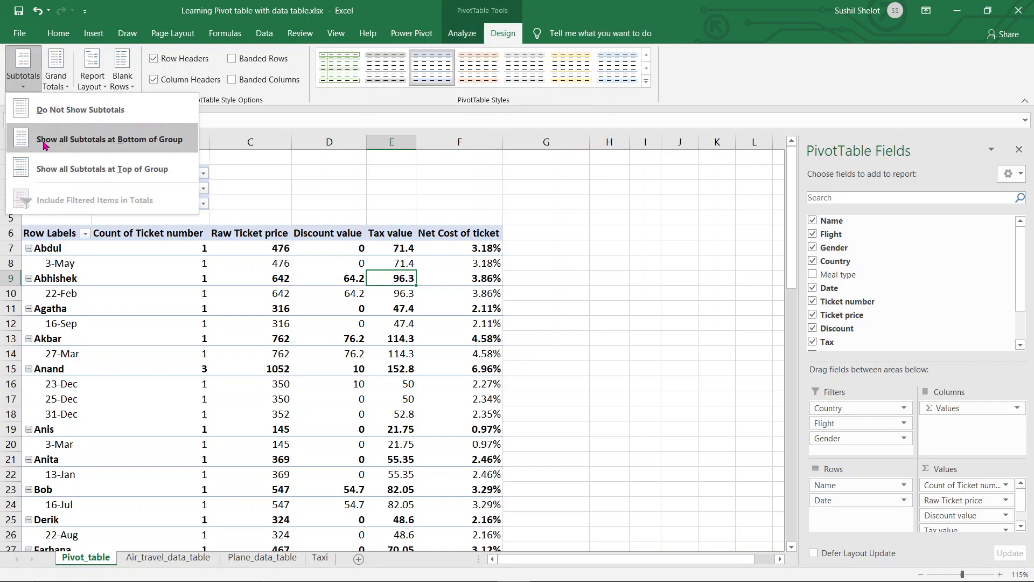
click(70, 112)
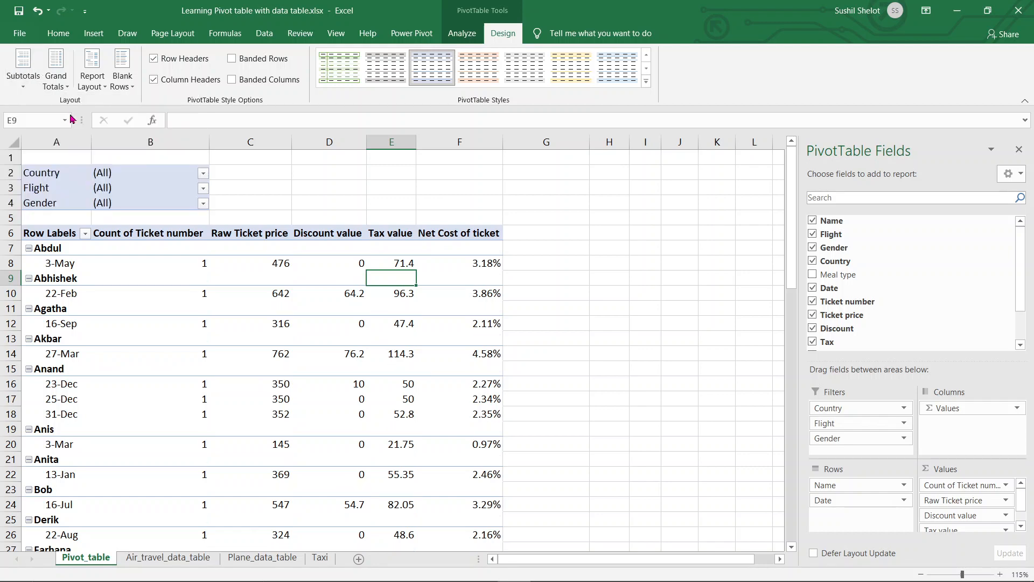
scroll(585, 377, down, 5)
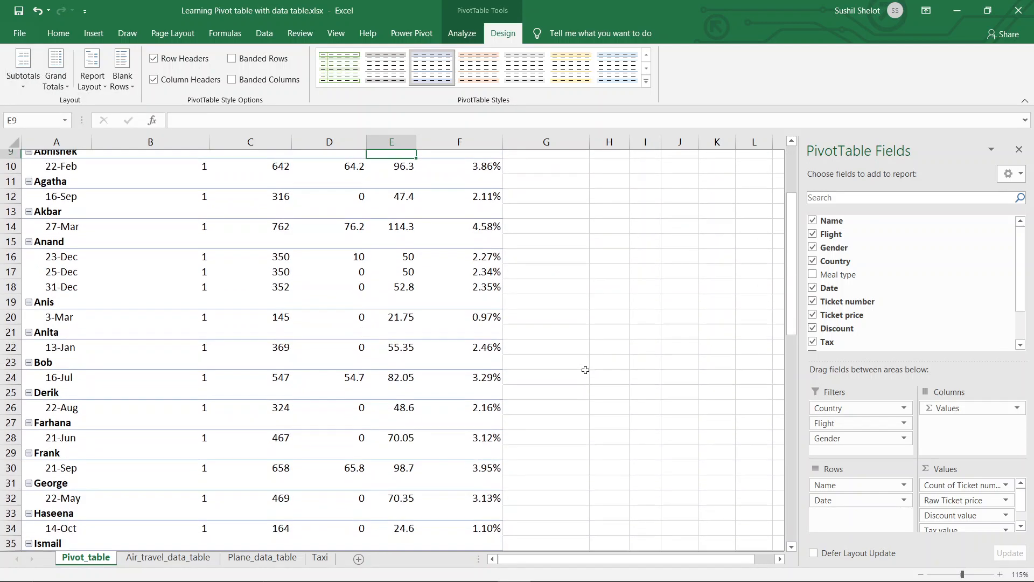
scroll(586, 370, down, 10)
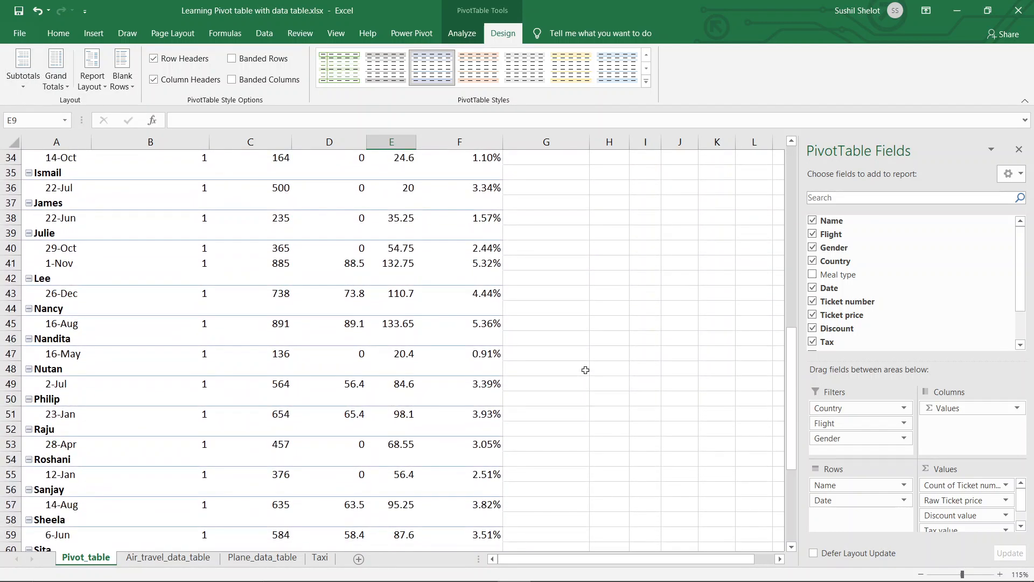
scroll(586, 371, down, 2)
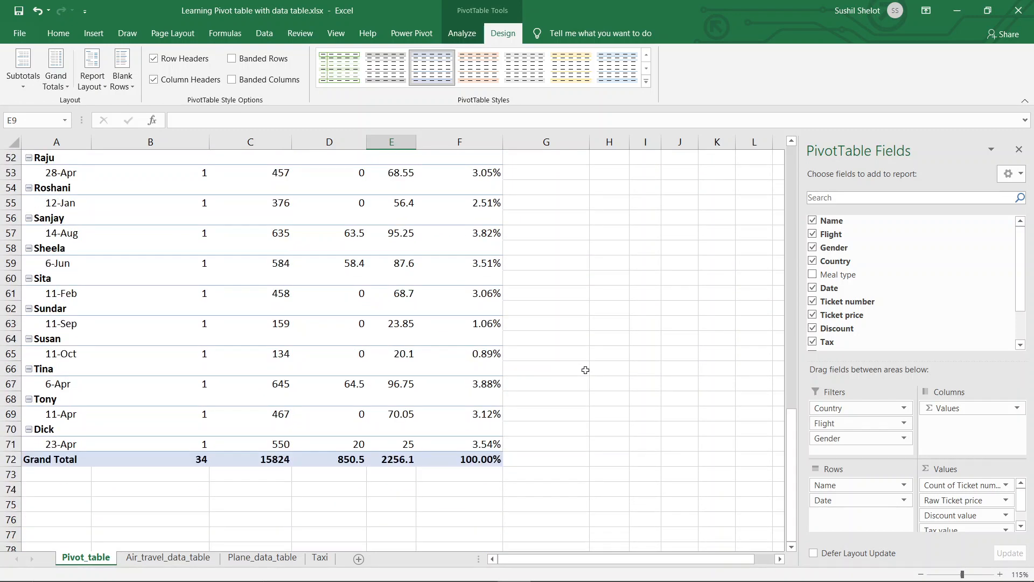
scroll(585, 370, up, 1)
scroll(586, 370, up, 1)
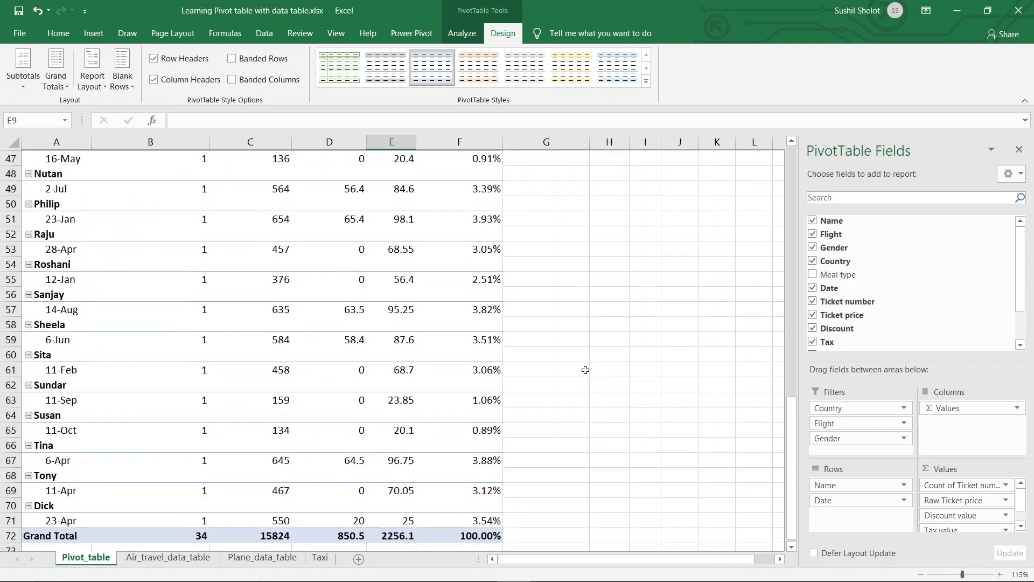
scroll(585, 370, up, 1)
scroll(585, 370, down, 4)
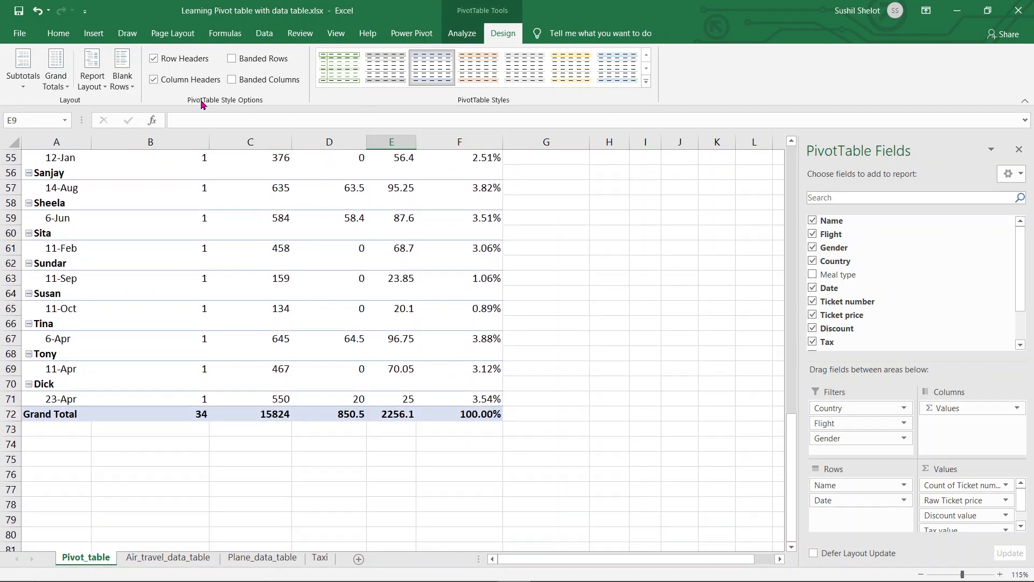
Turn off the pivot table's grand totals for rows and columns.
click(60, 73)
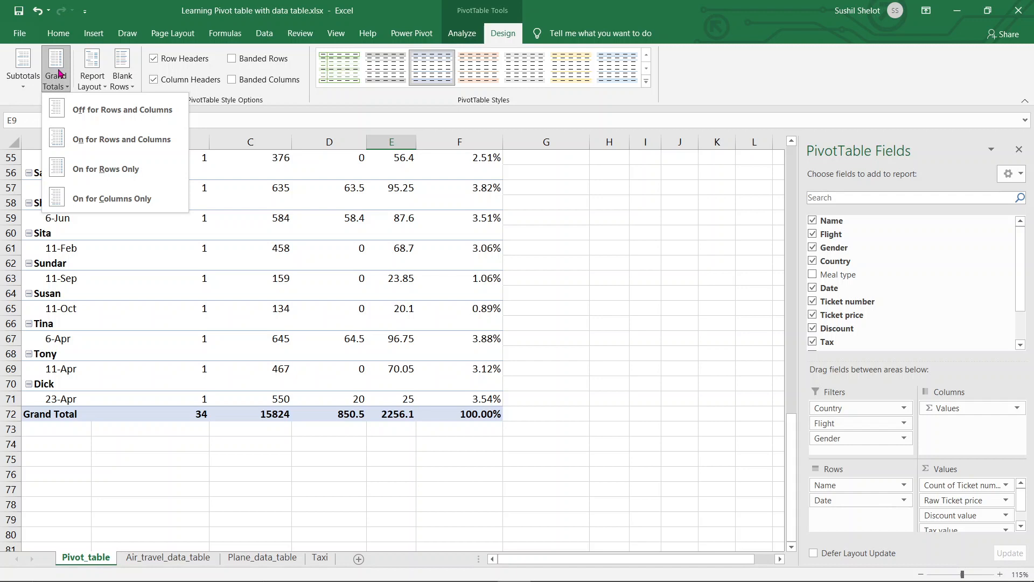
click(114, 111)
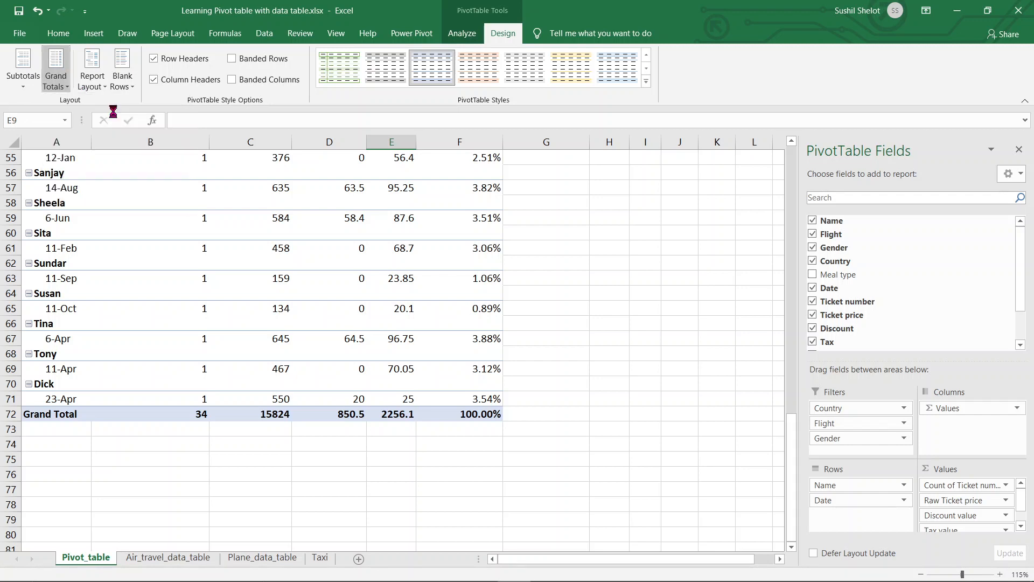
scroll(651, 430, up, 6)
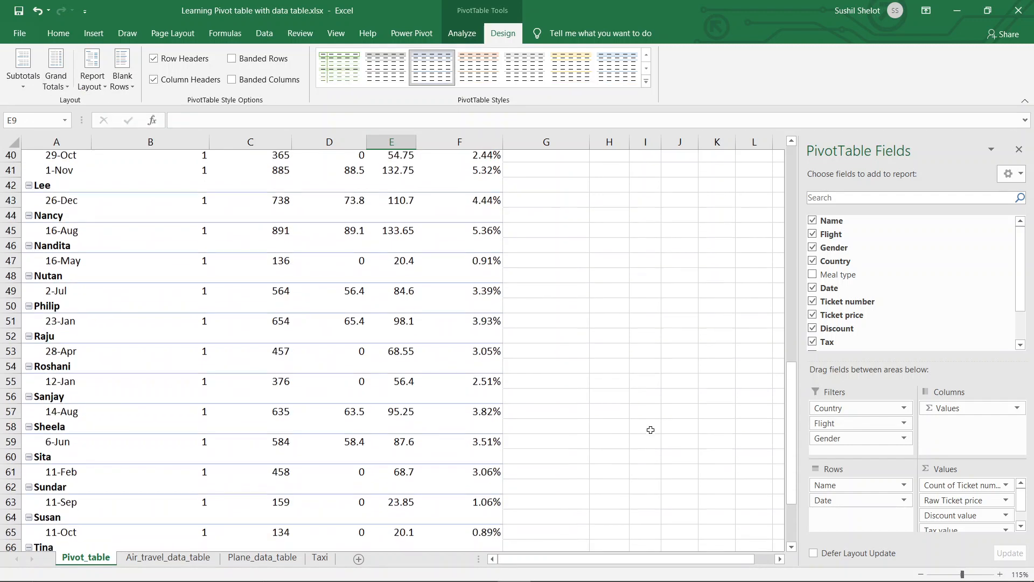
Turn on the pivot table's grand totals for rows and columns, check the table, and apply the light orange PivotTable style.
click(63, 70)
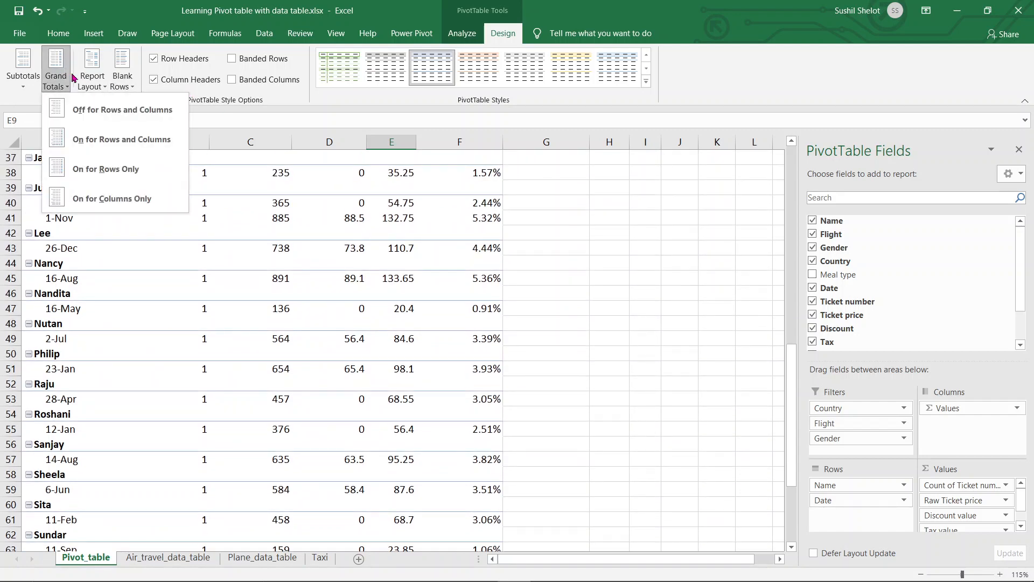
click(97, 139)
scroll(571, 335, down, 5)
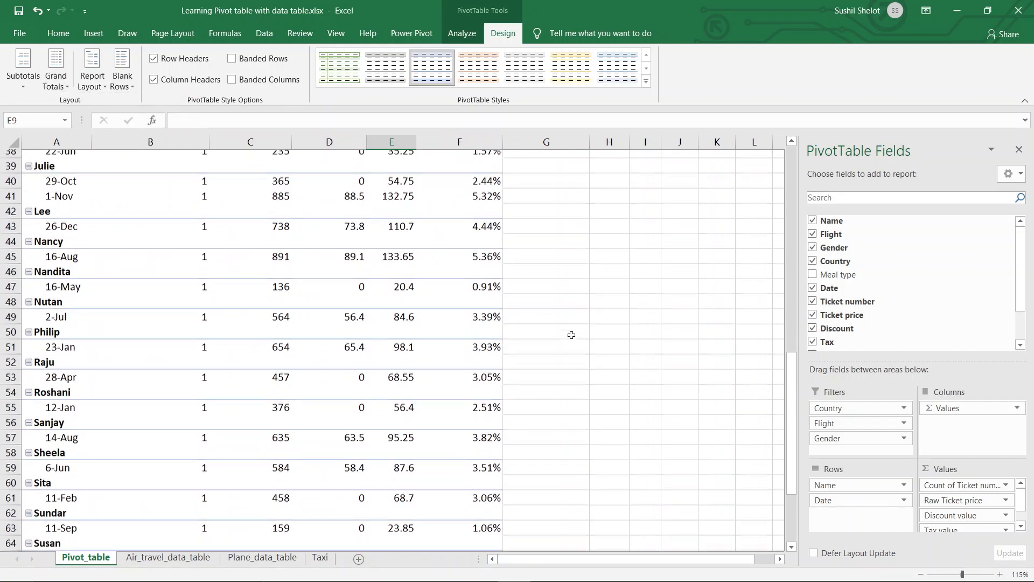
scroll(571, 335, down, 1)
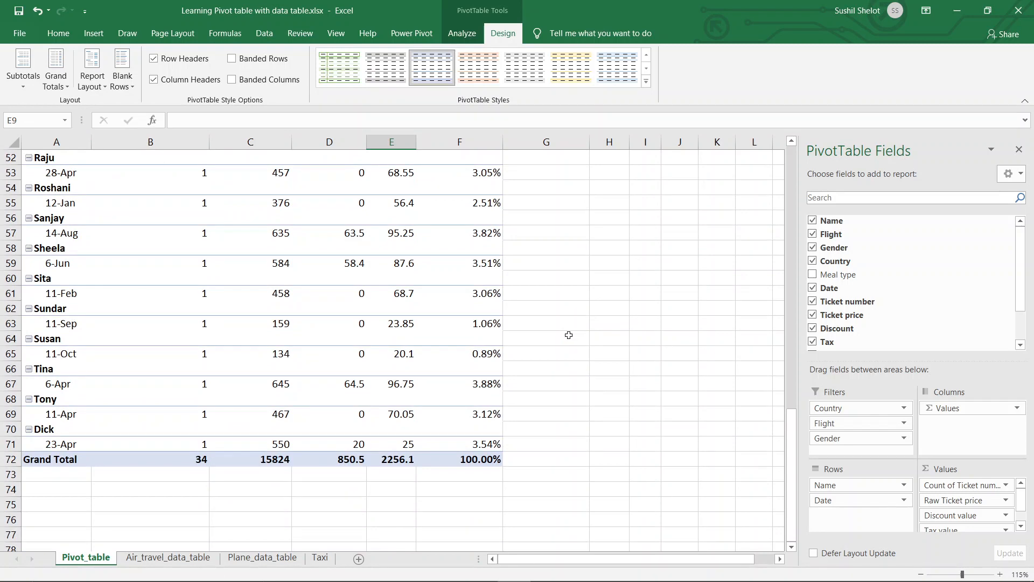
scroll(569, 335, up, 8)
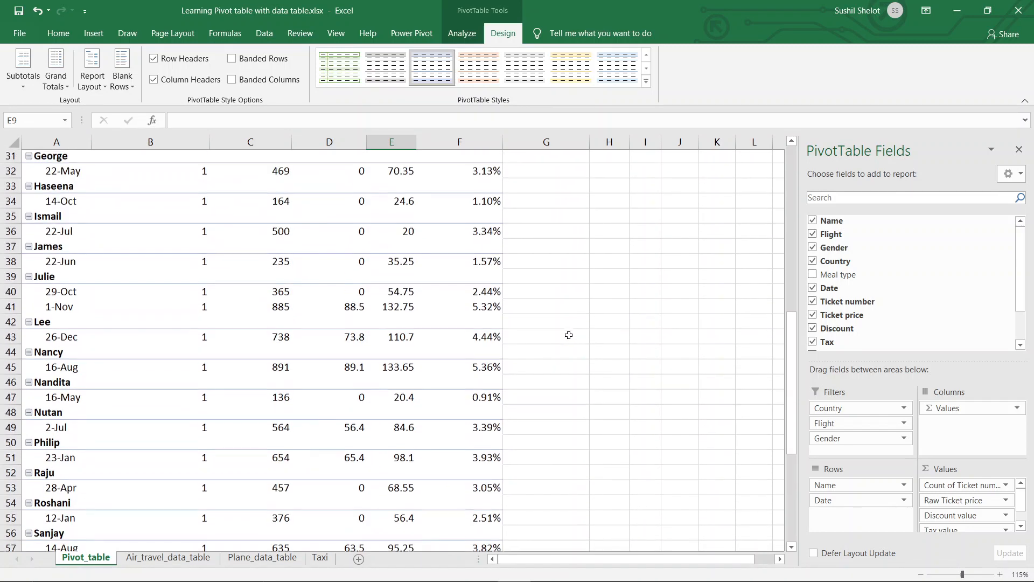
scroll(567, 335, up, 3)
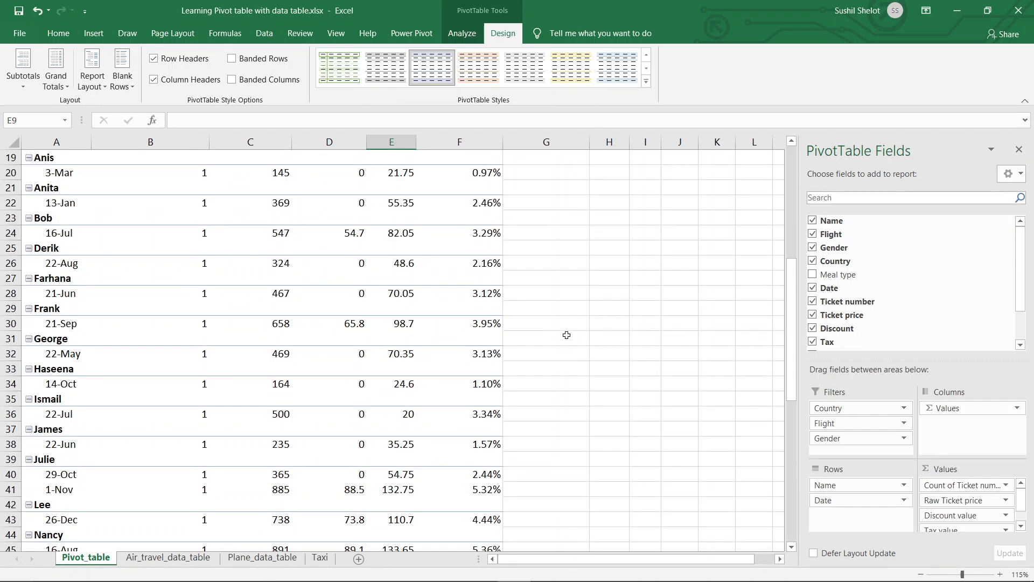
click(479, 70)
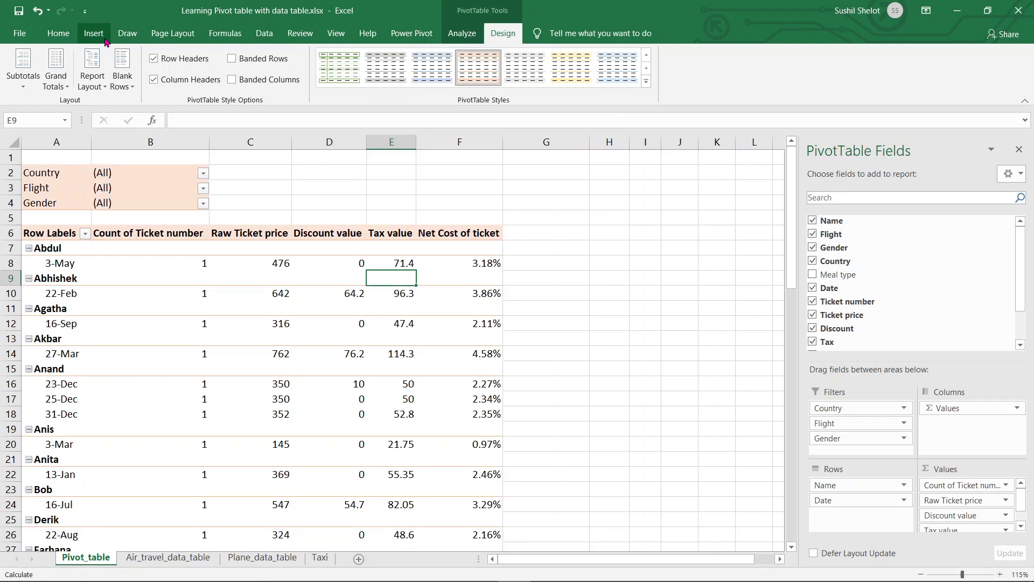
Try the PivotTable Fields pane with fields and areas side-by-side and with the fields section only.
click(1019, 178)
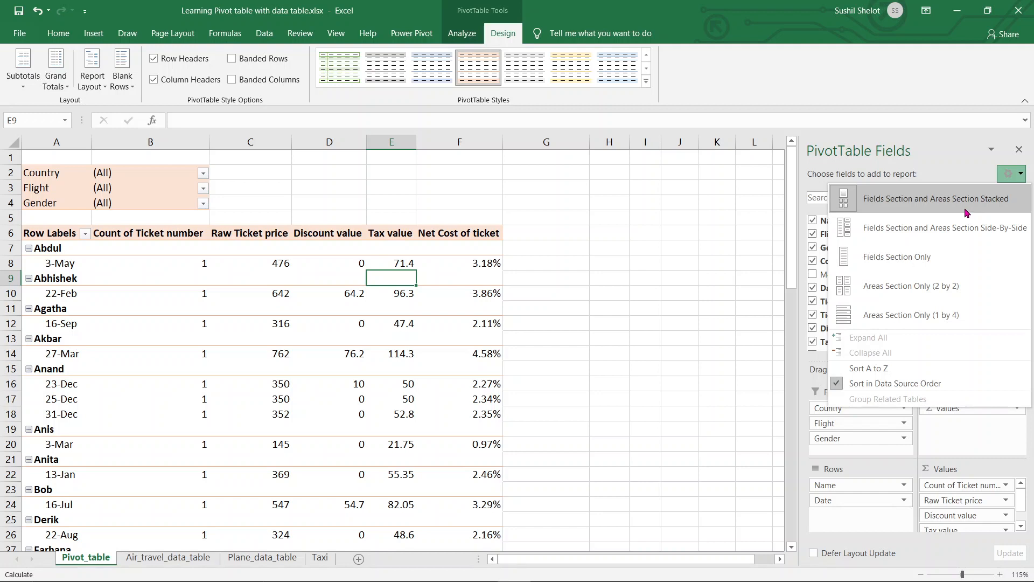
click(952, 230)
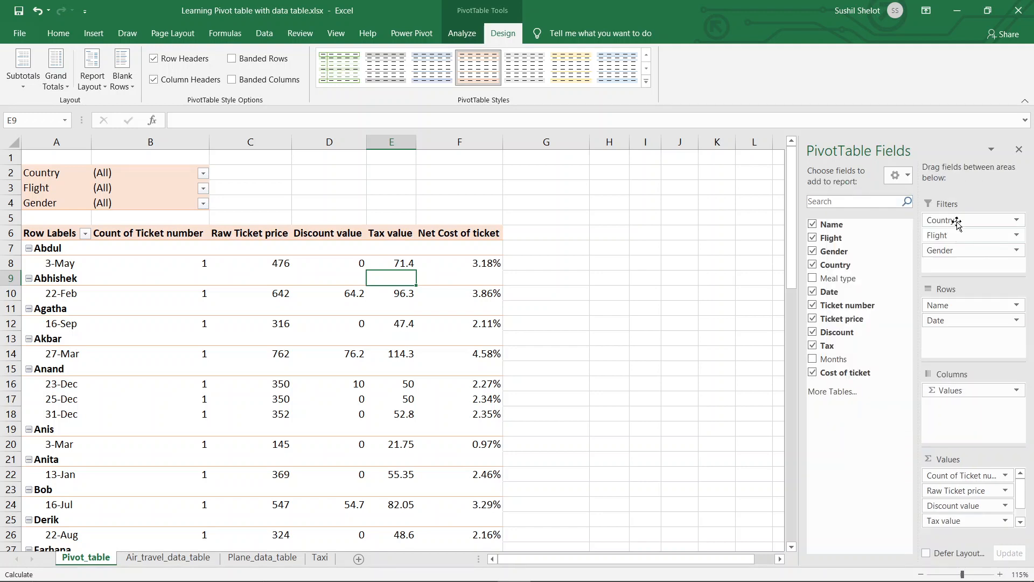
click(897, 178)
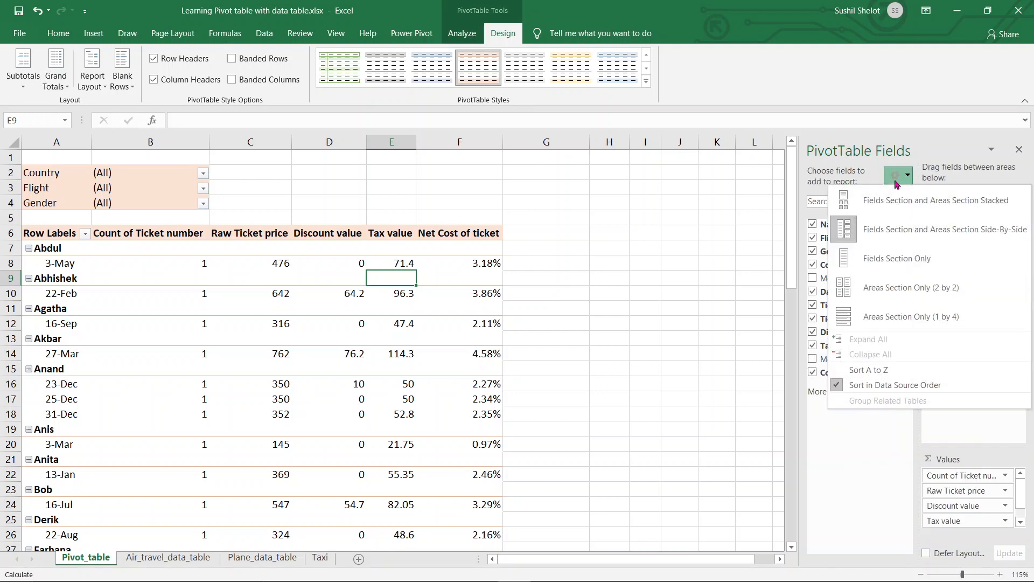
click(879, 250)
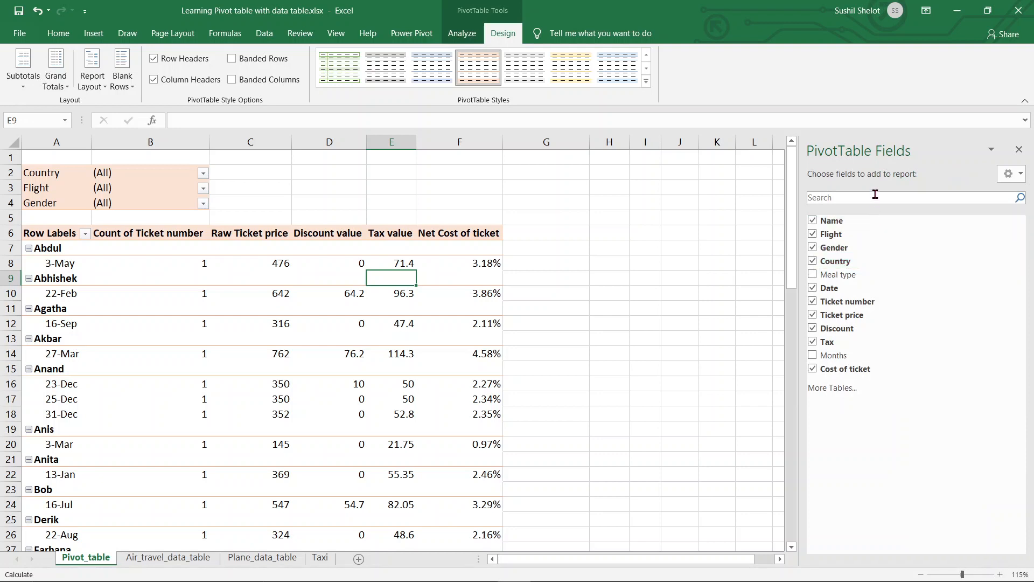
Try the PivotTable Fields pane's areas-only layouts (2 by 2 and 1 by 4) and restore the stacked fields and areas layout.
click(1012, 174)
click(901, 289)
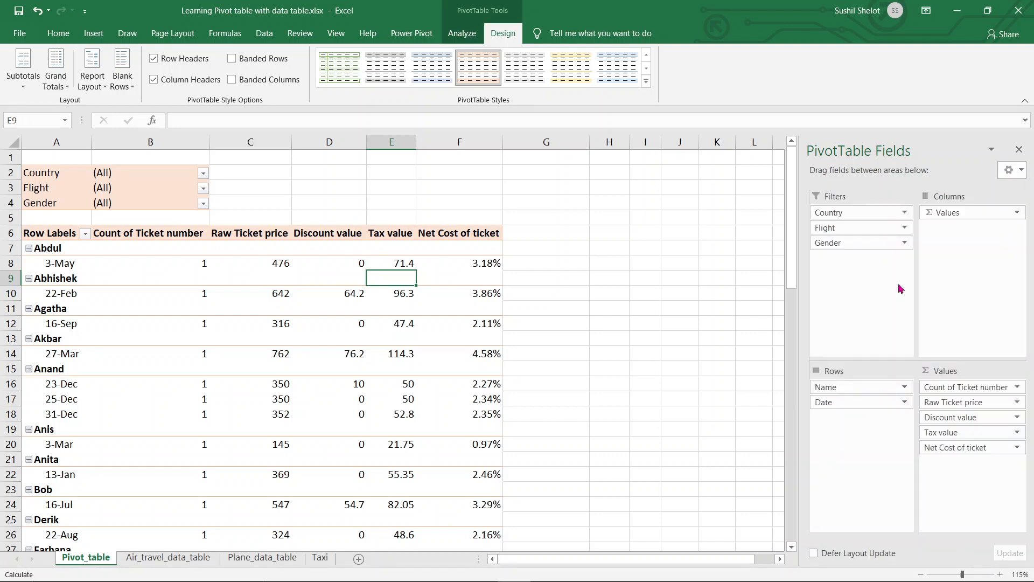
click(1009, 171)
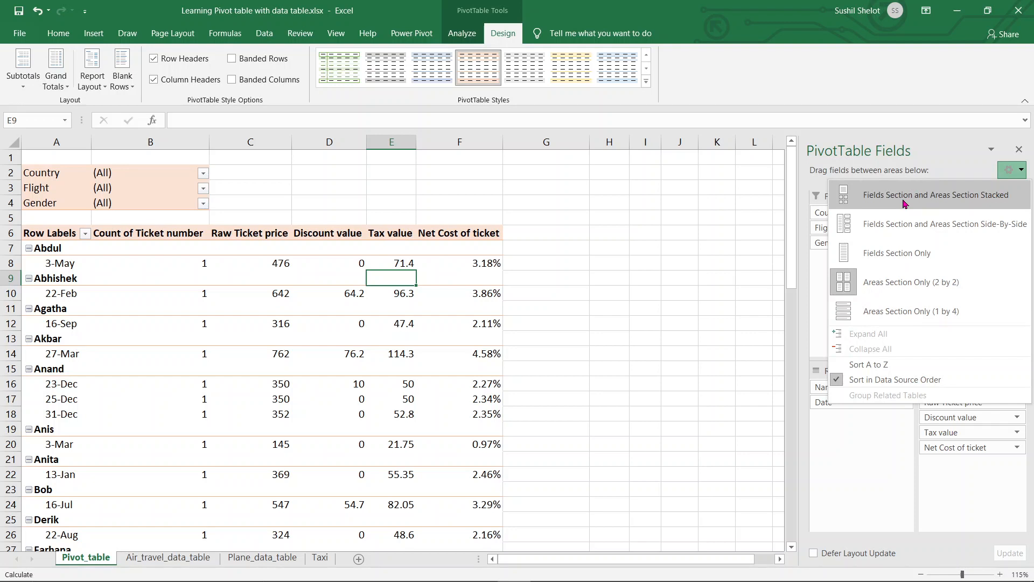
click(899, 313)
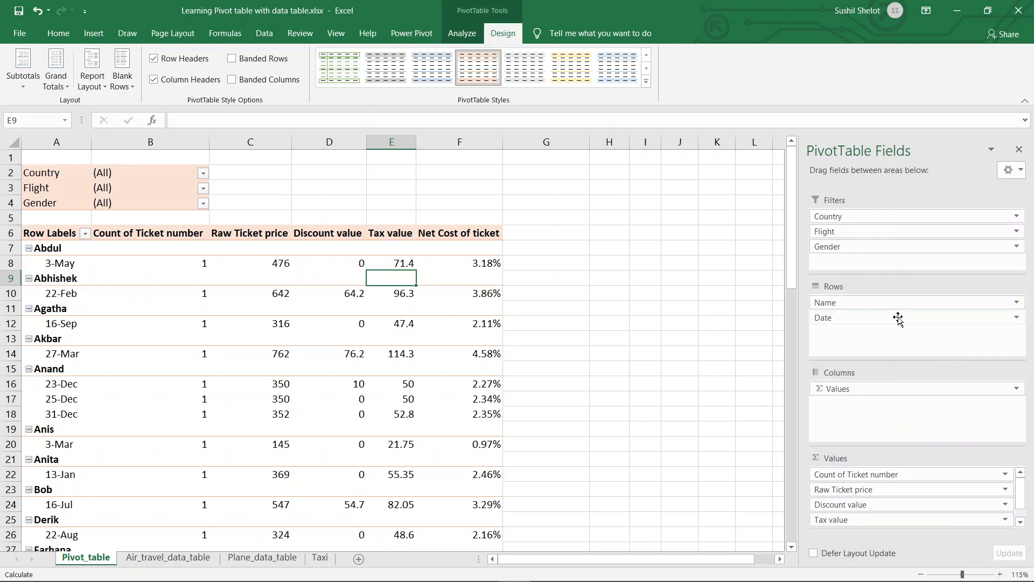
click(1012, 170)
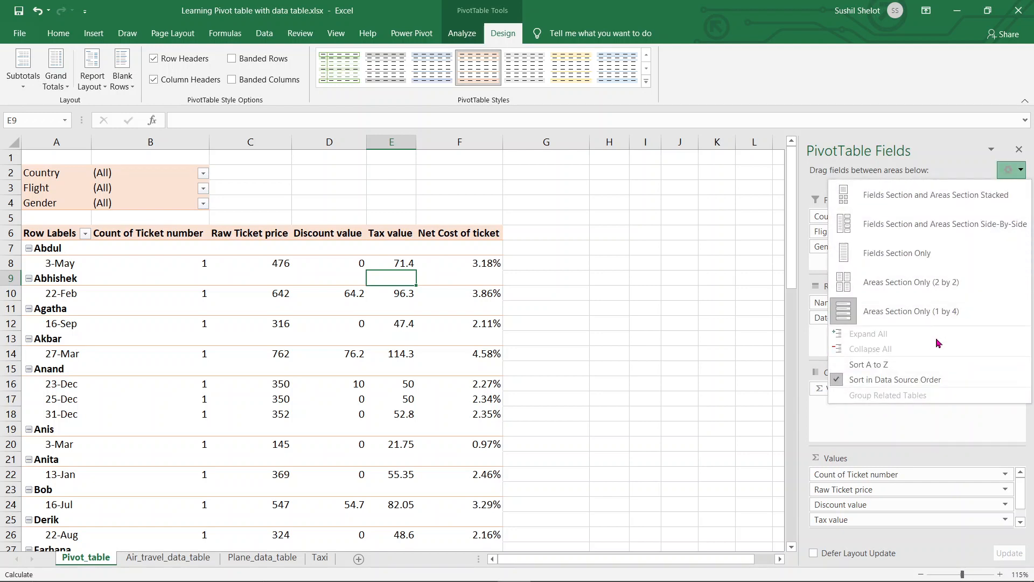
click(890, 204)
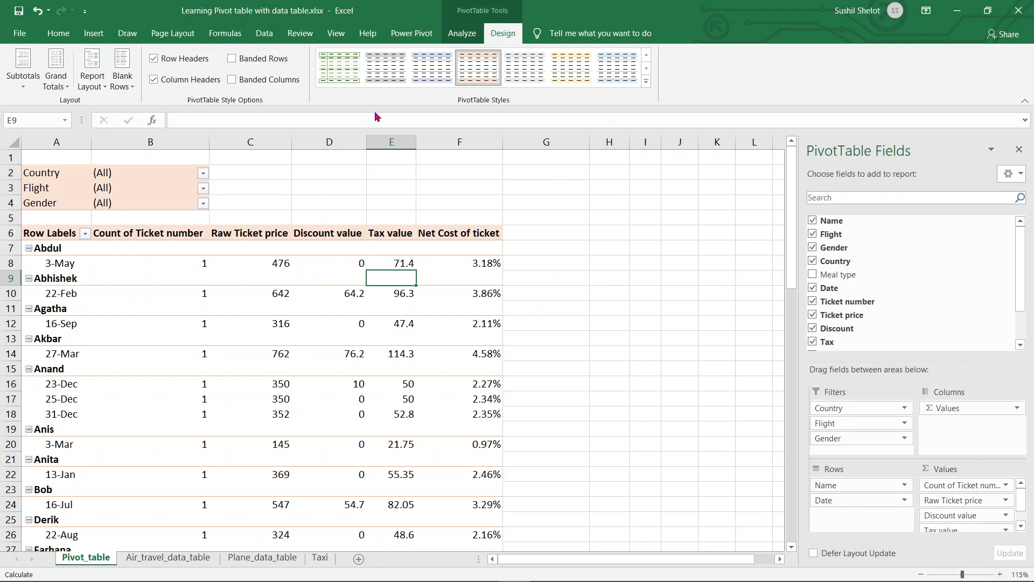
Apply the plain, uncoloured PivotTable style and look over the pivot table's rows from outside the table.
click(647, 74)
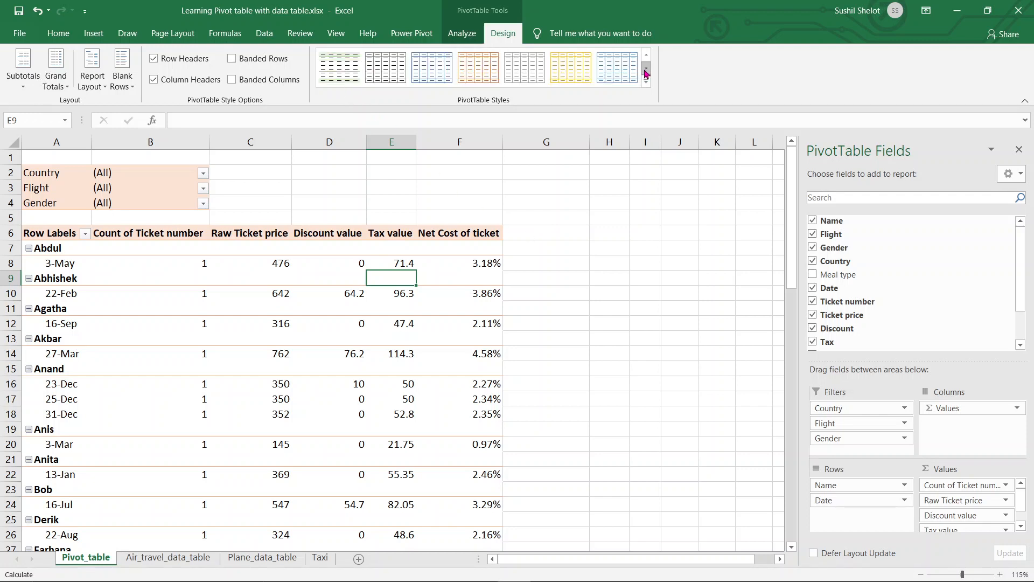
click(647, 55)
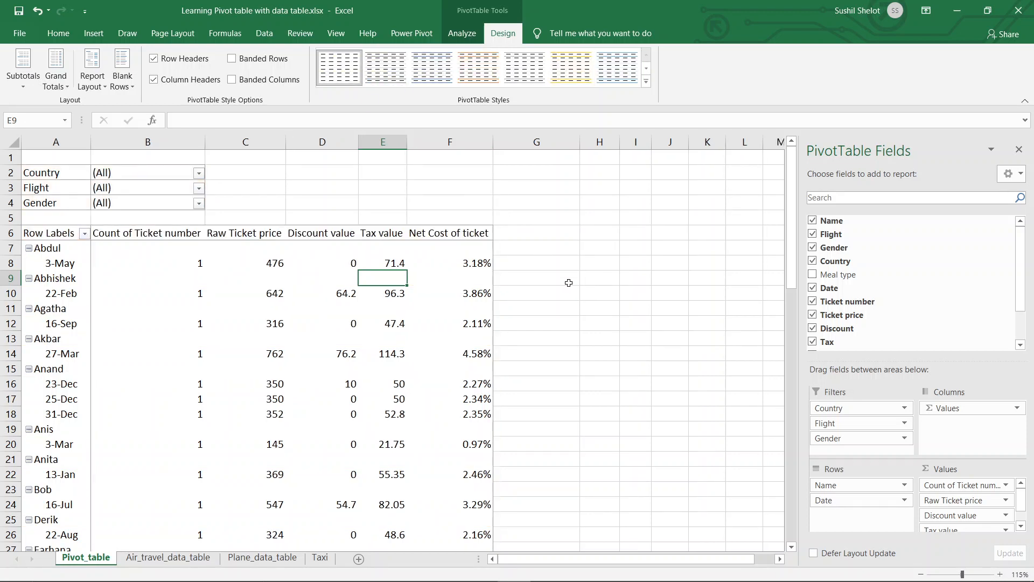
click(655, 289)
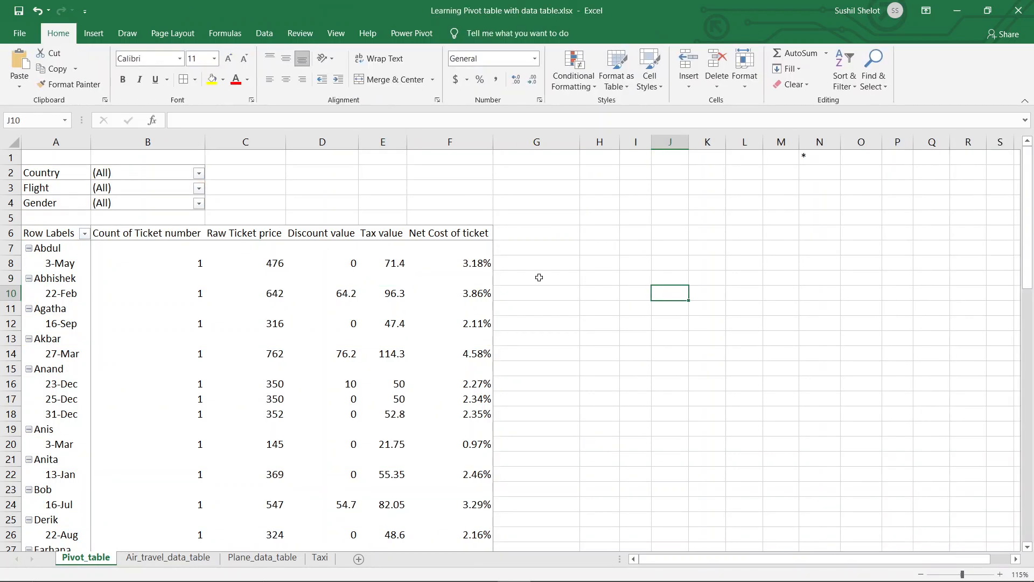
scroll(539, 278, down, 3)
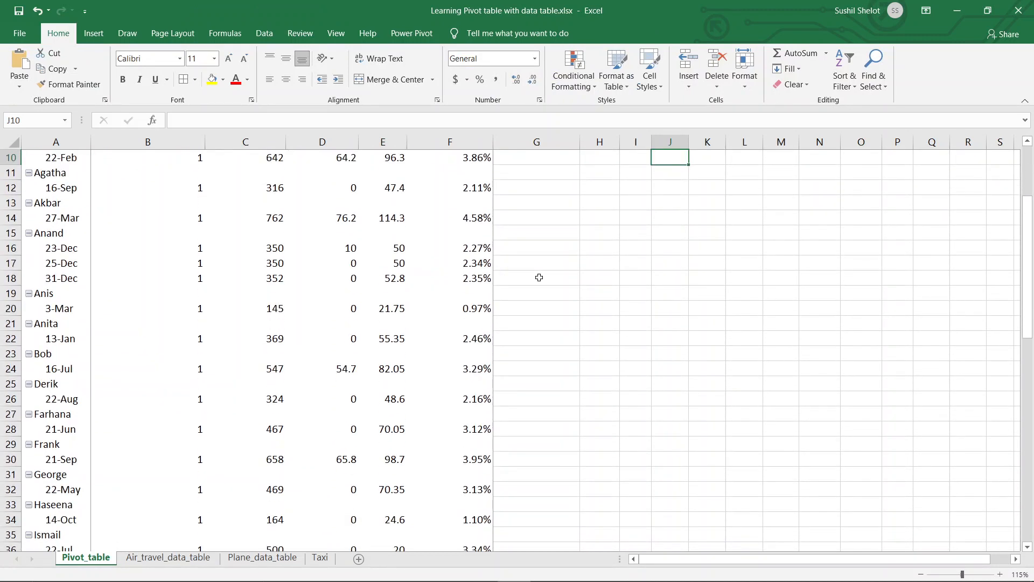
scroll(539, 277, up, 3)
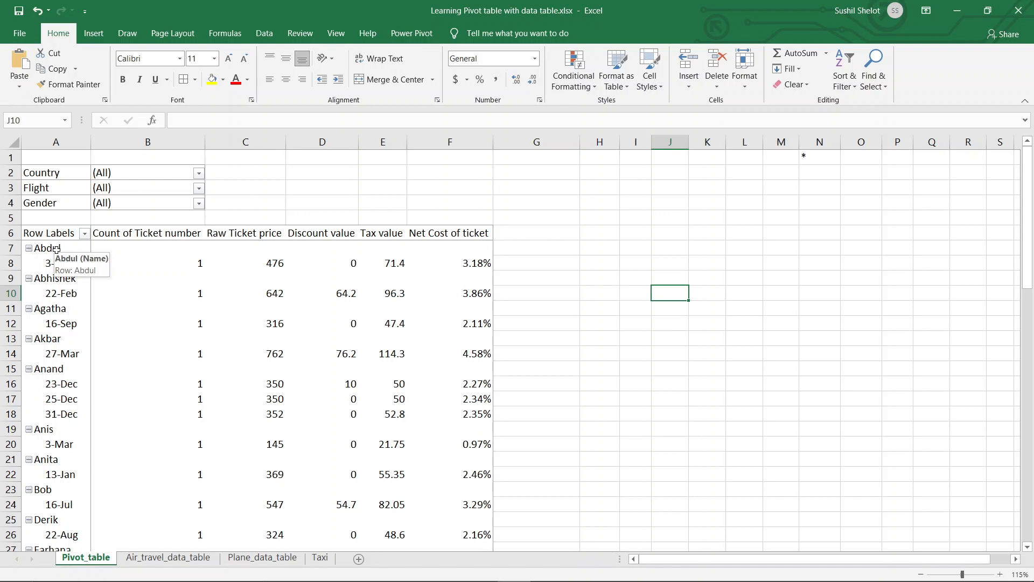
Group the first four passenger names in the row labels, in cells A7, A9, A11 and A13.
click(57, 249)
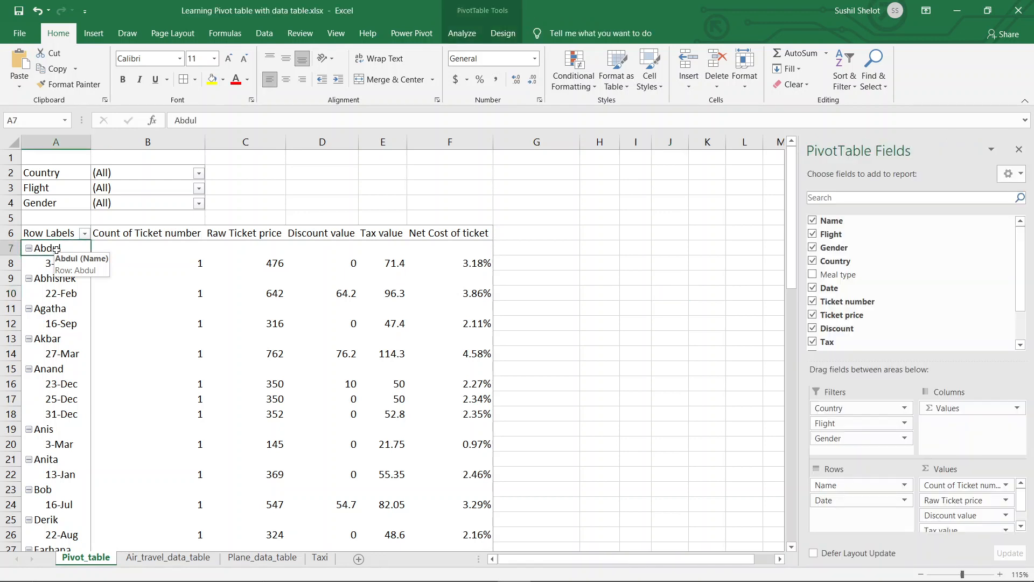
ctrl+click(51, 281)
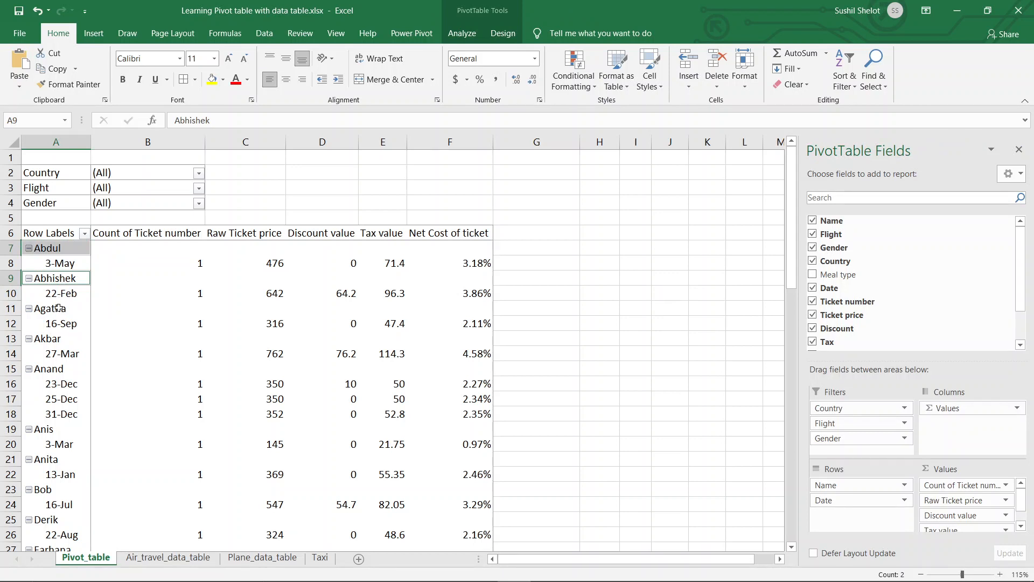
ctrl+click(57, 308)
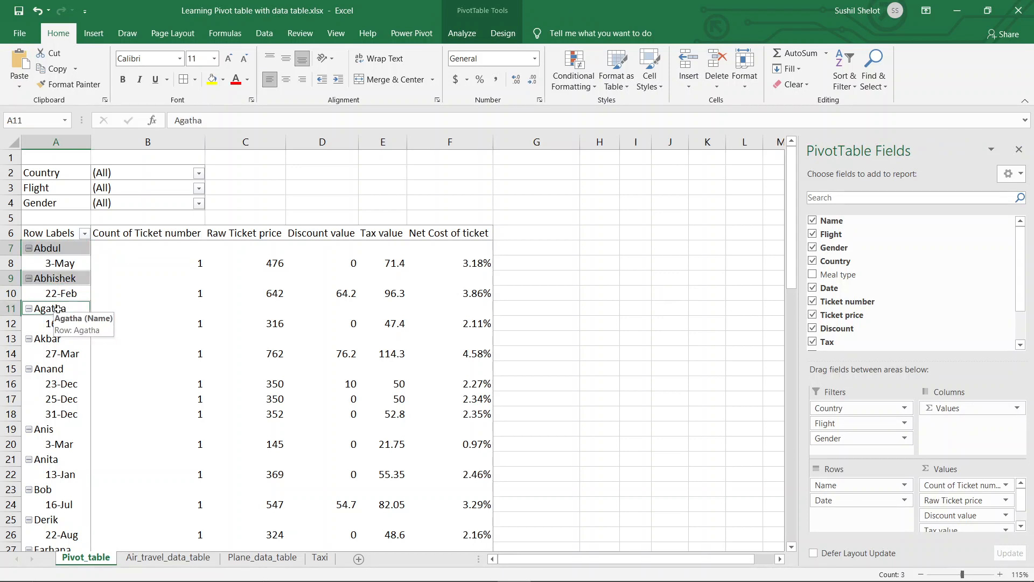
ctrl+click(62, 340)
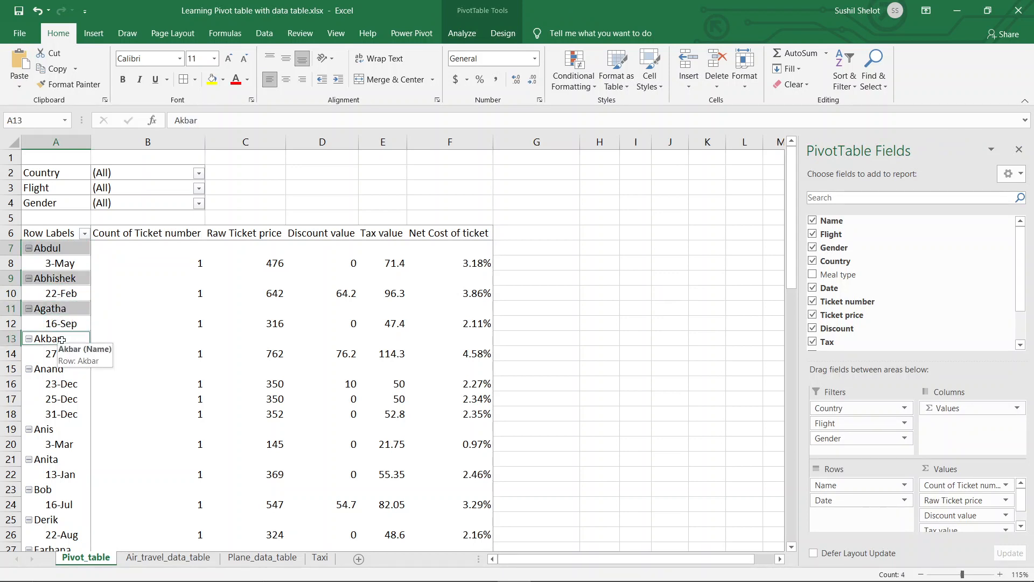
right_click(63, 341)
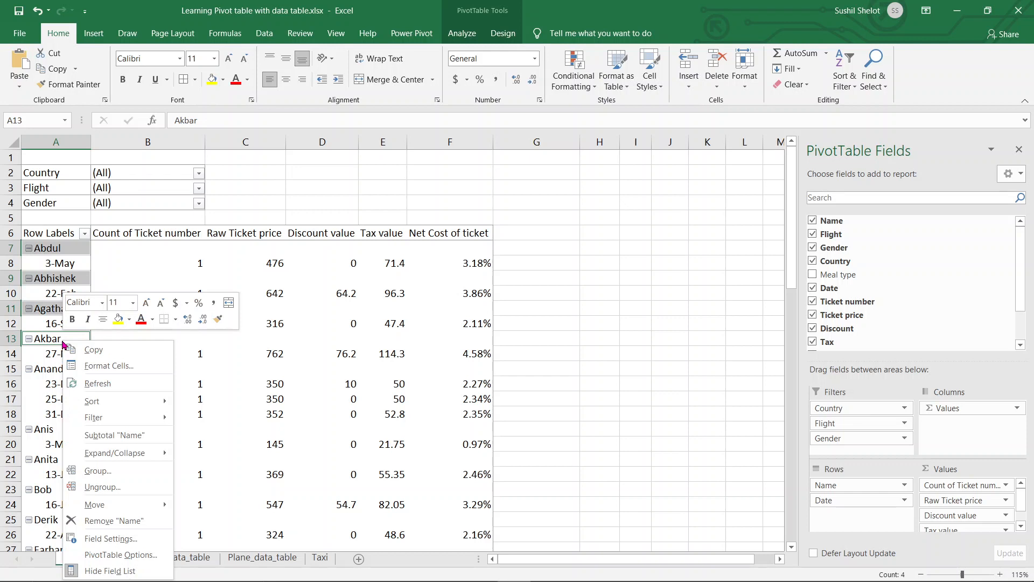
click(89, 472)
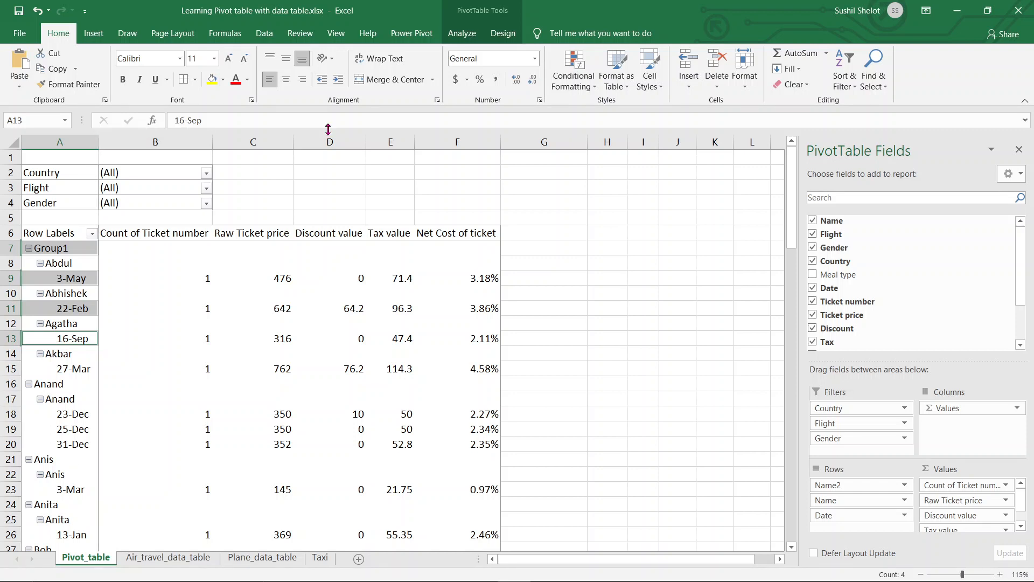
Select the raw ticket price in C9 and review the sort and filter options for Row Labels.
click(291, 278)
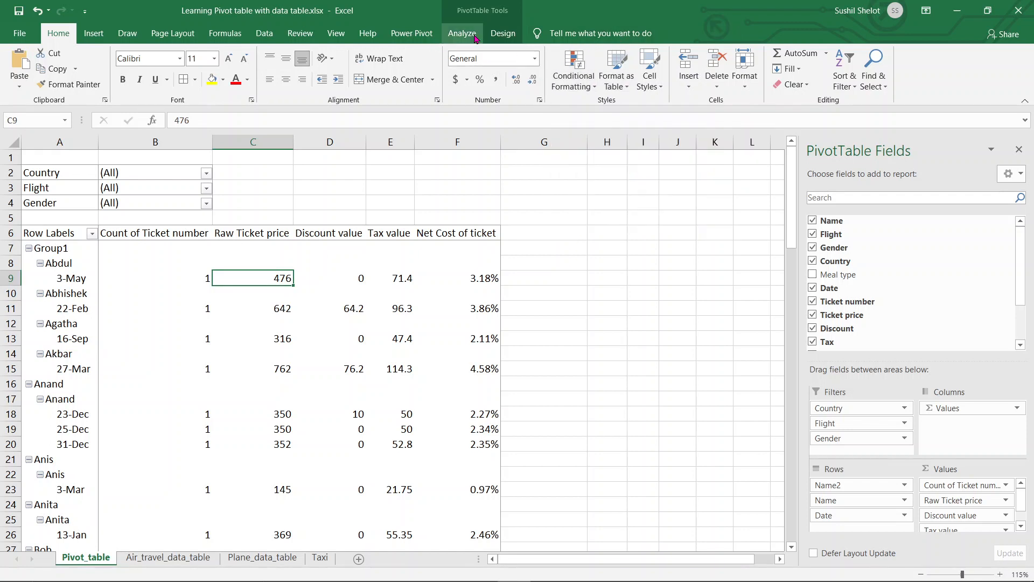
click(474, 35)
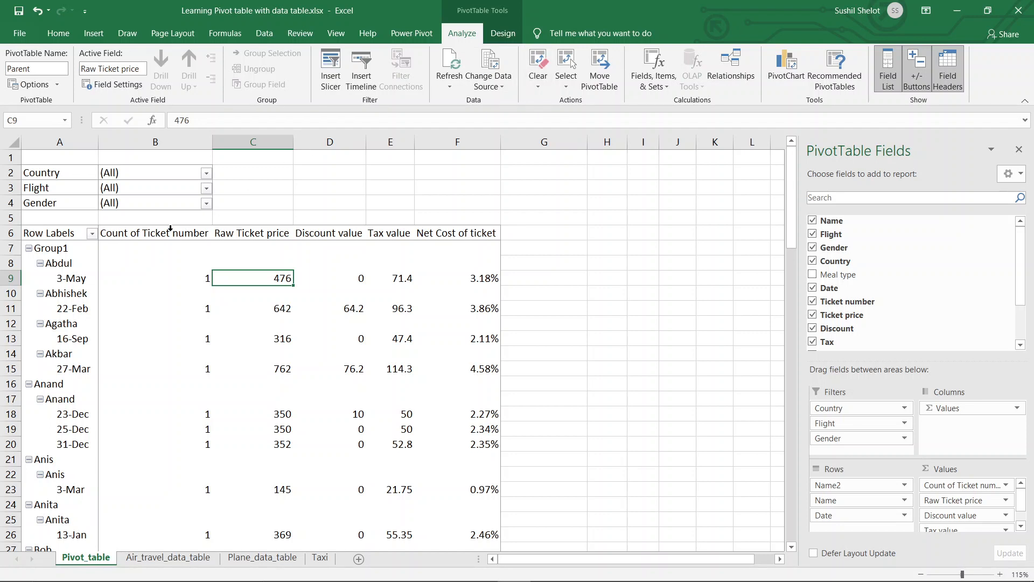
click(92, 233)
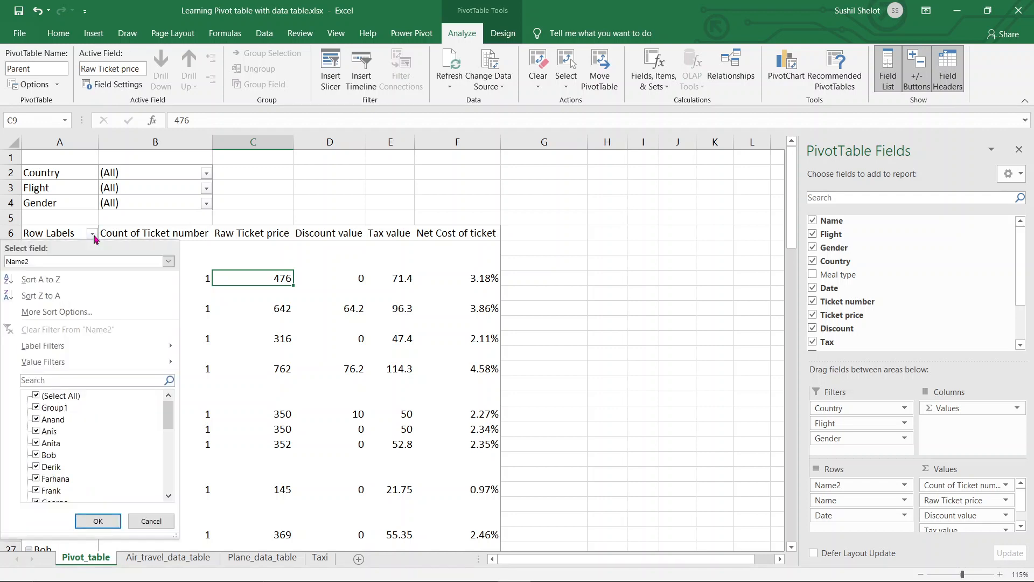
Apply the light green PivotTable style with bold headers and green inner row labels to the pivot table.
click(504, 36)
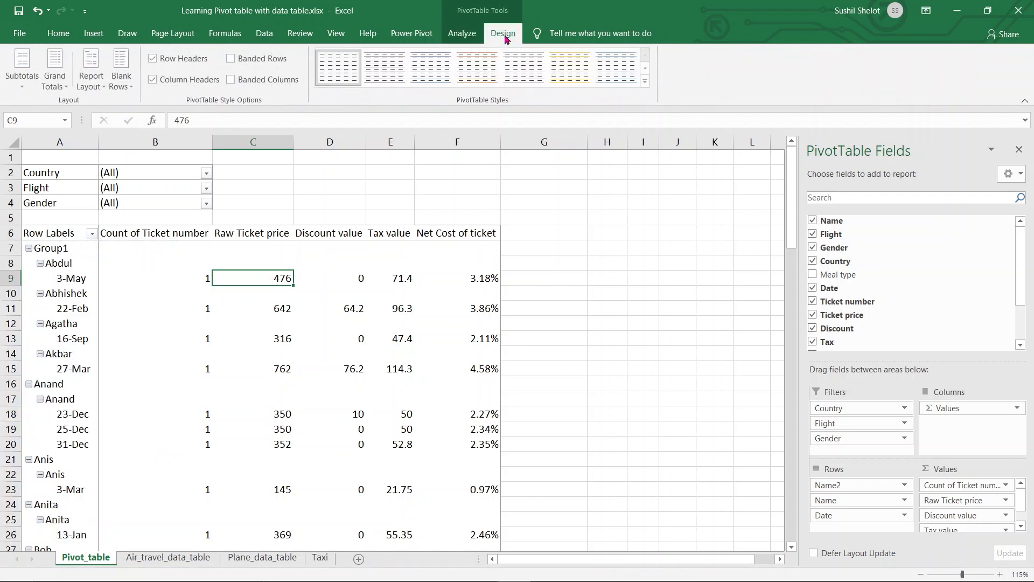
click(646, 68)
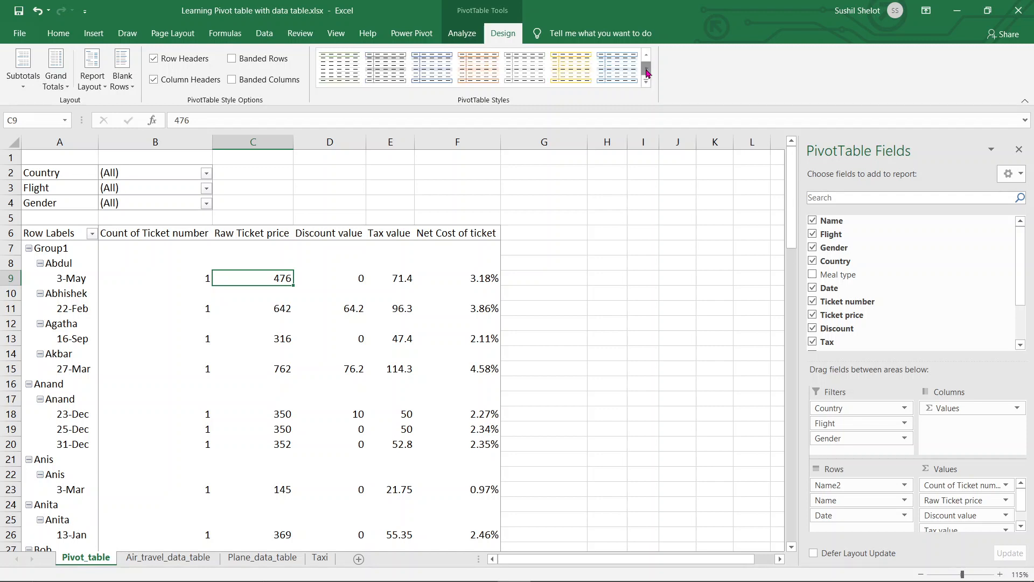
click(341, 77)
scroll(341, 77, up, 4)
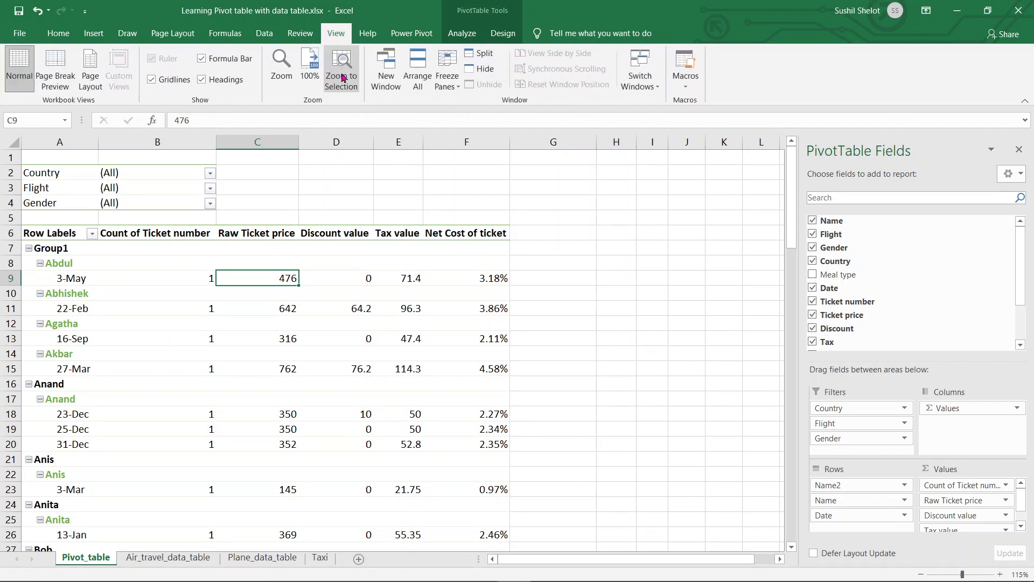
Deselect the pivot table by selecting empty cell H8 and switch to the Plane_data_table sheet.
click(462, 34)
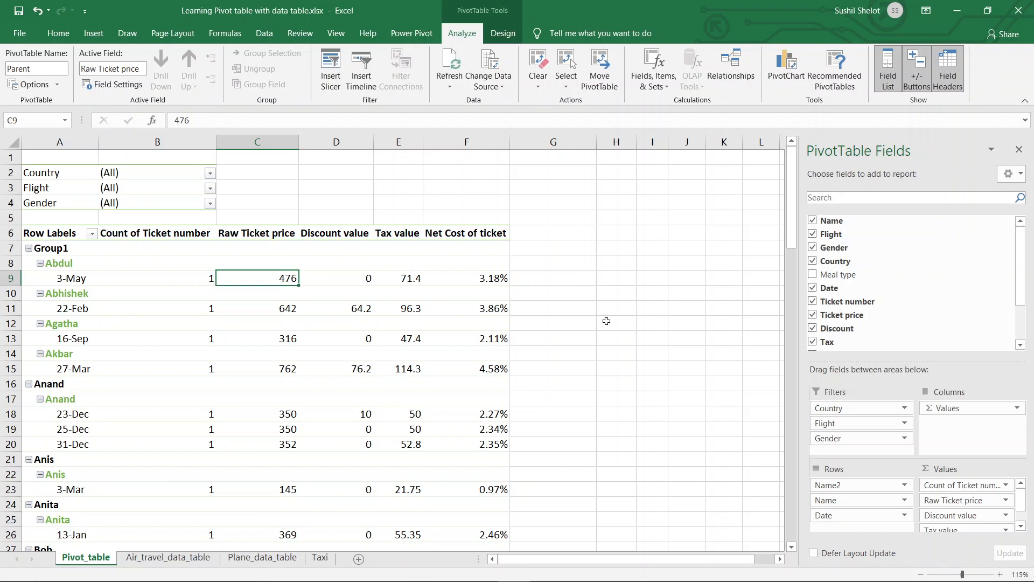
click(601, 261)
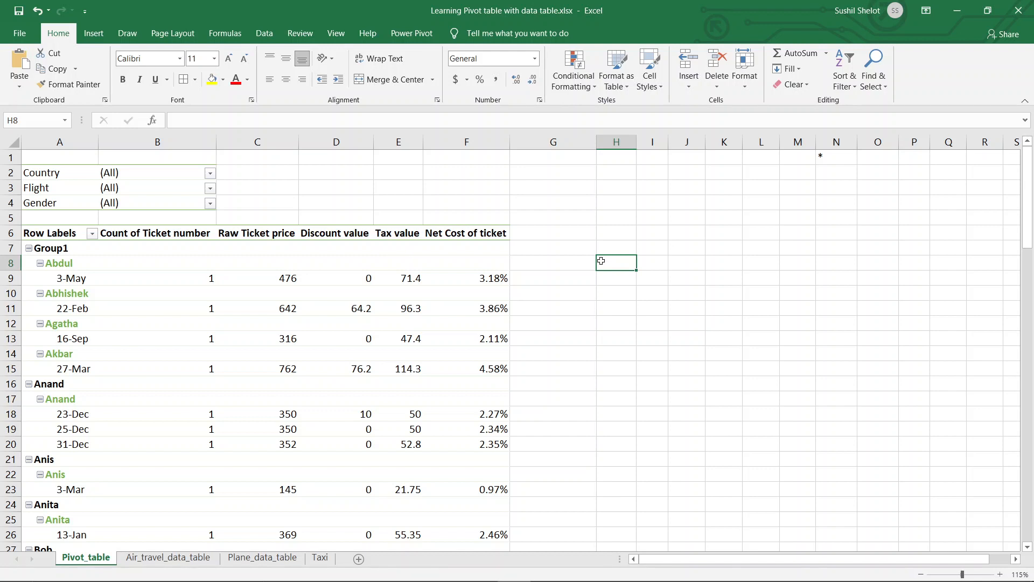
click(265, 559)
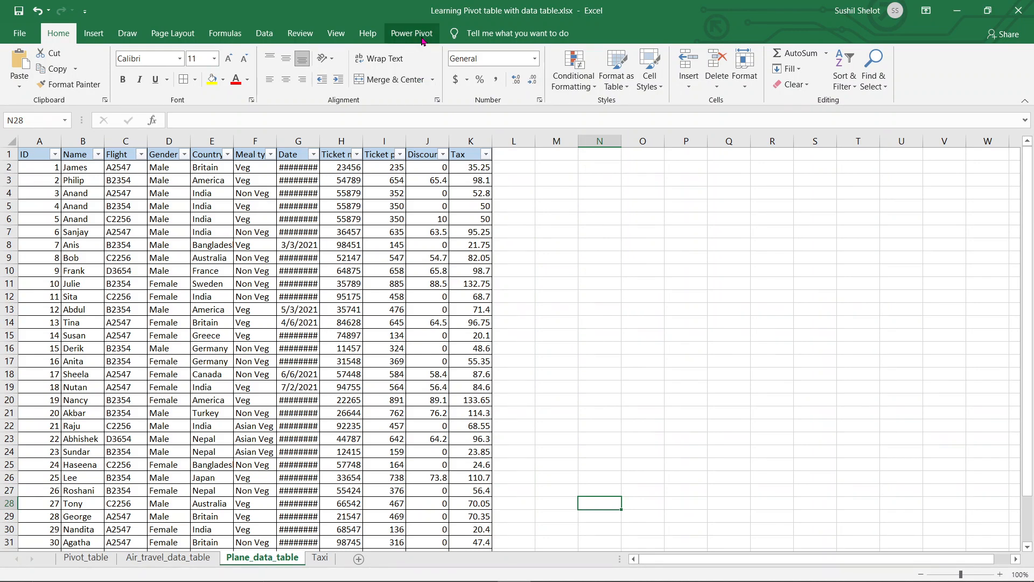
Check the table names of the data tables on the Plane_data_table and Taxi sheets.
click(383, 246)
click(463, 34)
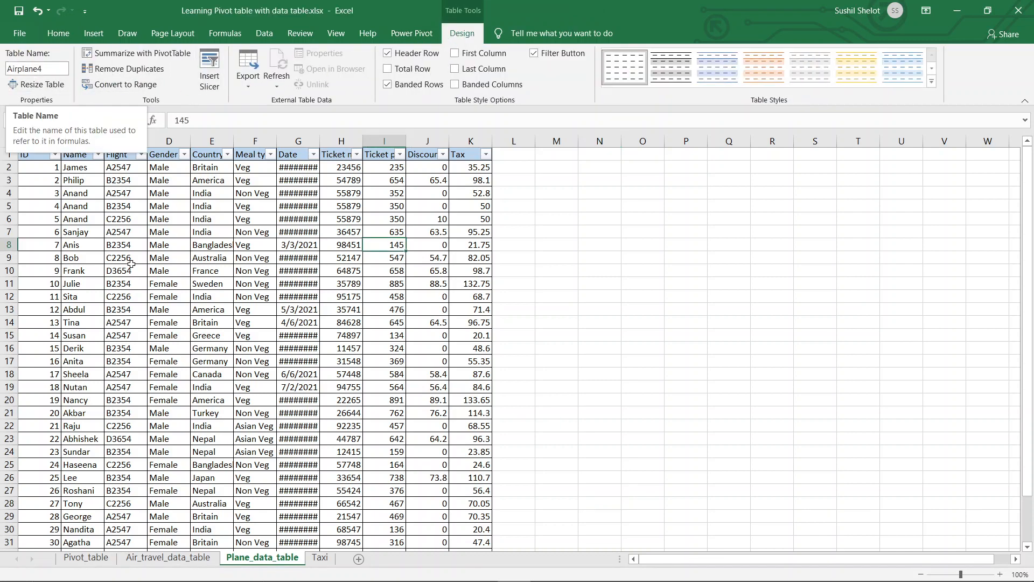
click(316, 559)
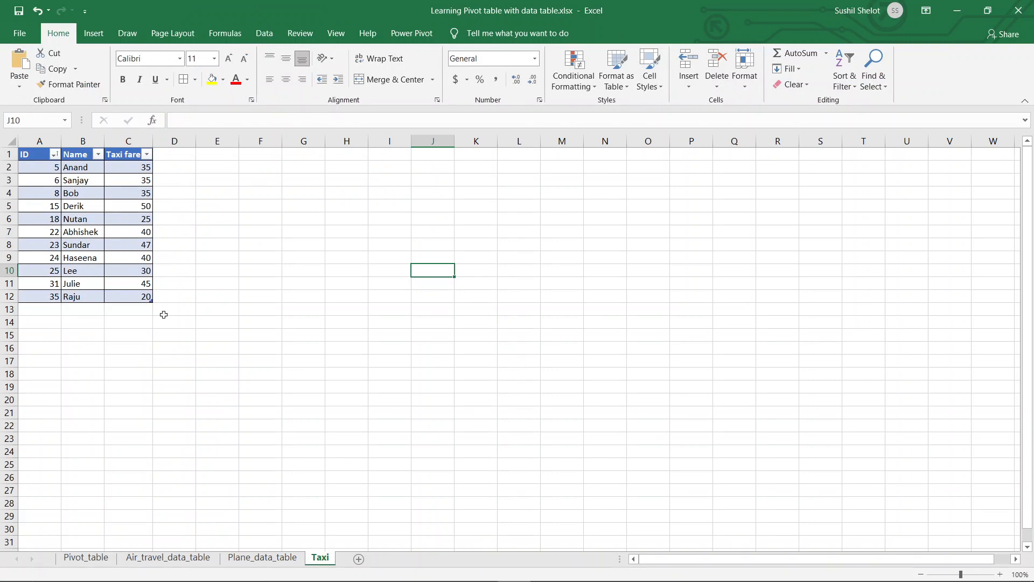
click(121, 206)
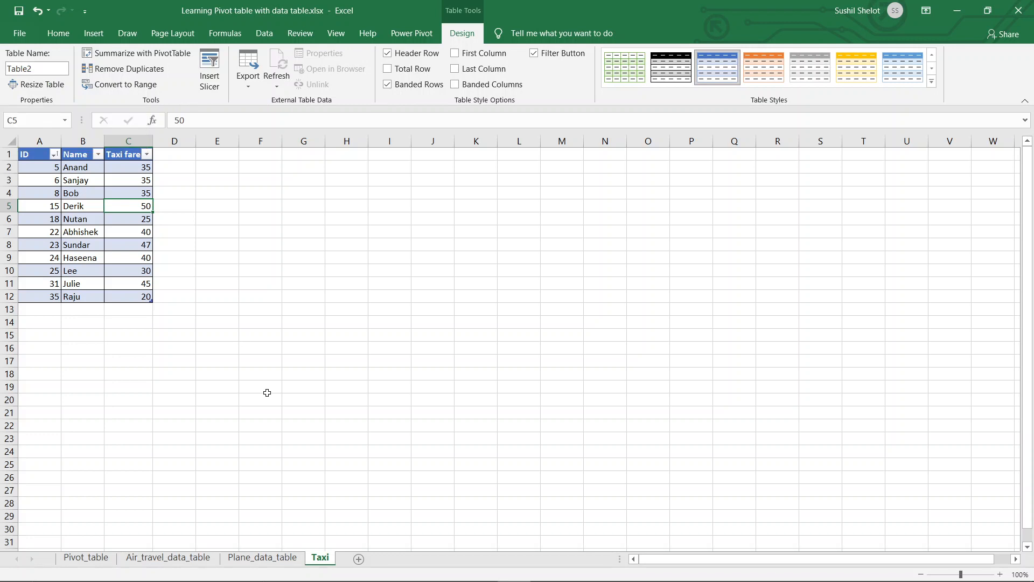
Compare the header rows of the tables on the Plane_data_table and Taxi sheets, ending with the first taxi fare in C2 selected.
click(275, 559)
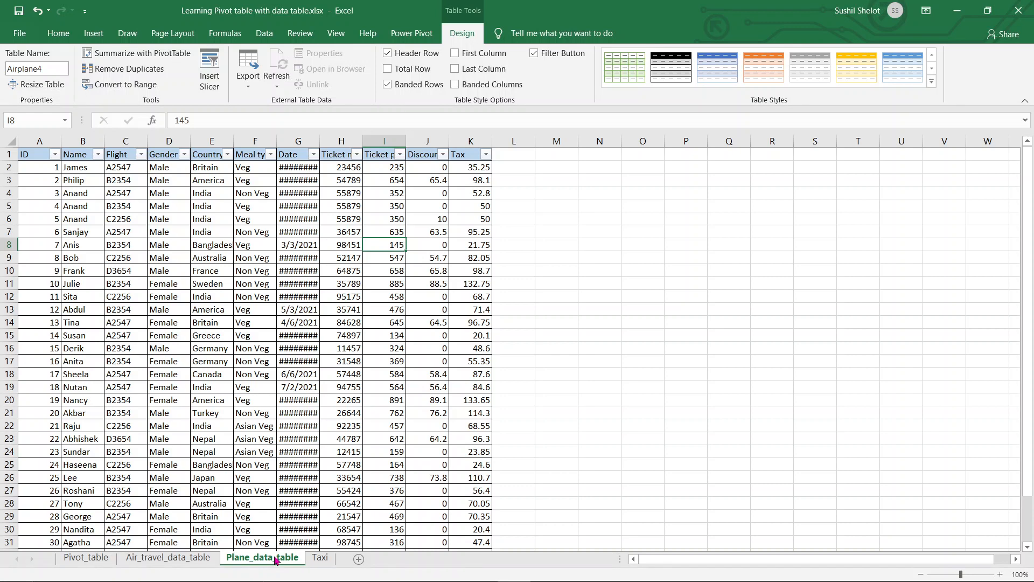
click(23, 155)
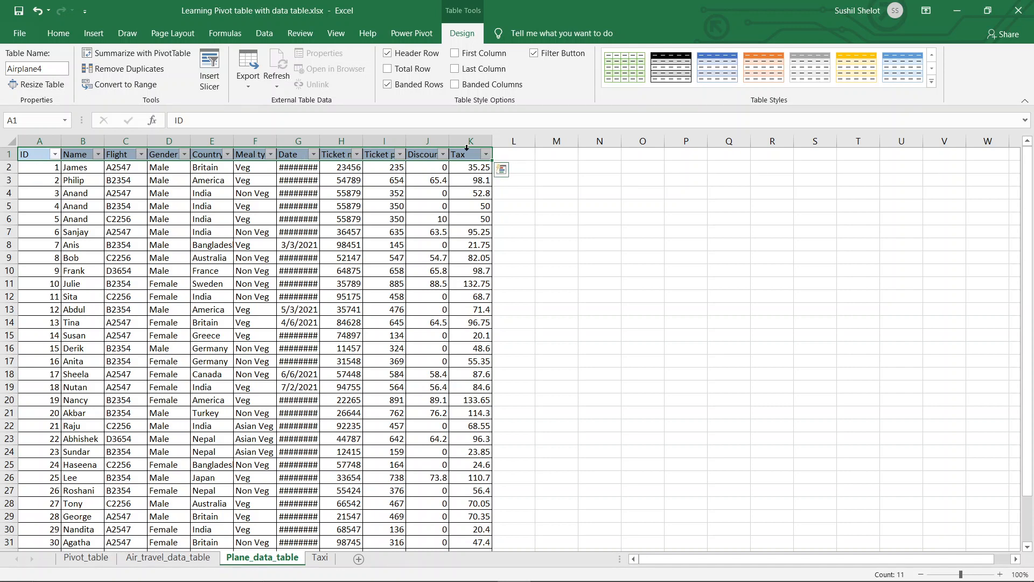
click(322, 558)
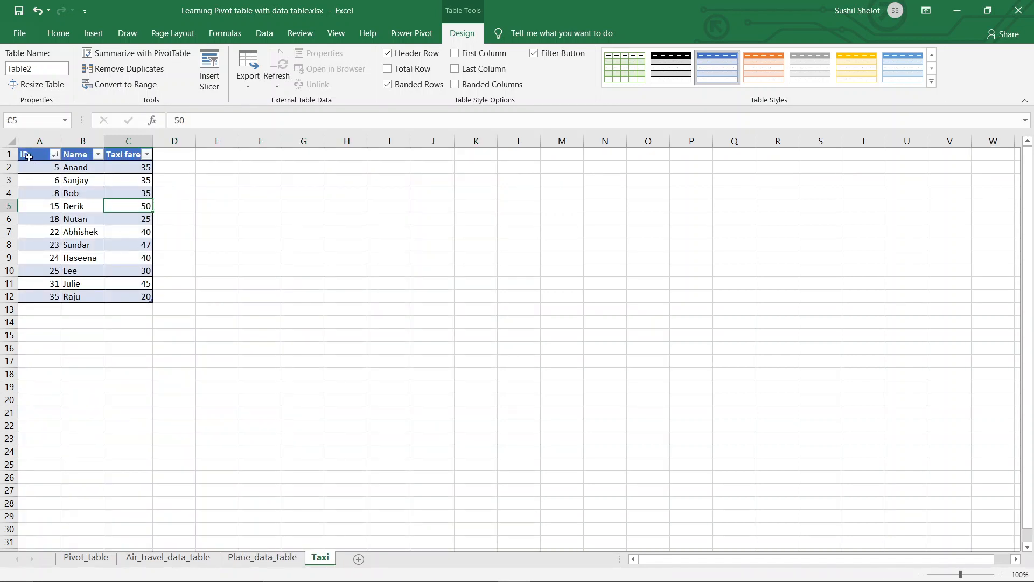
drag(28, 156, 129, 155)
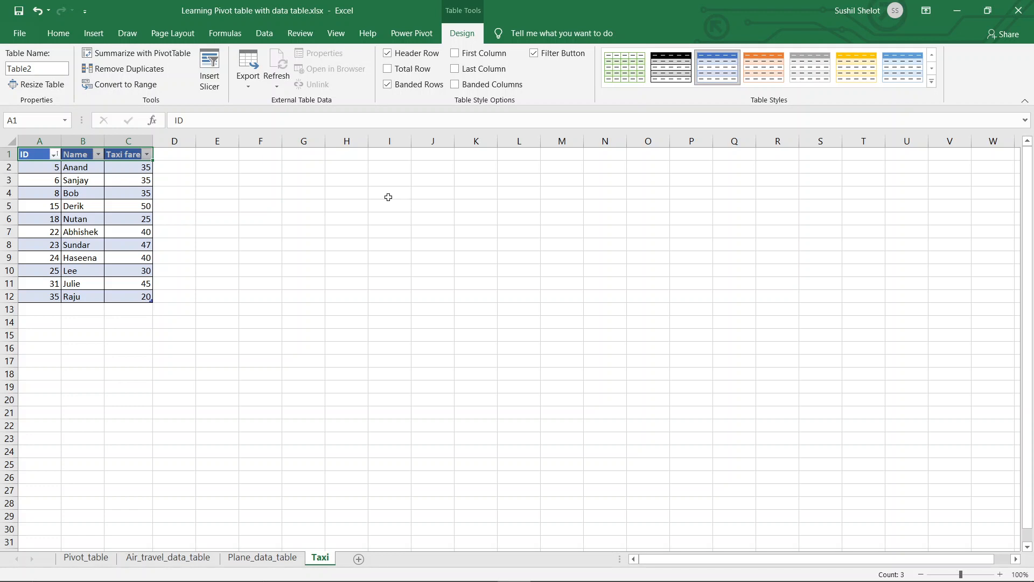
mouse_move(294, 579)
click(130, 171)
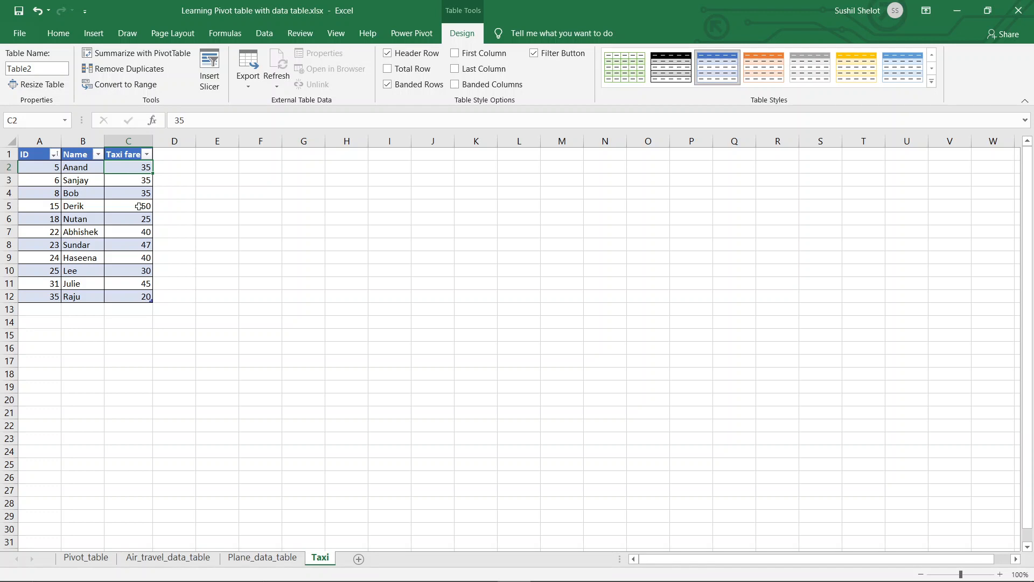
From the Plane_data_table sheet, start a new relationship using data model table Airplane4 with ID as the foreign column.
click(285, 557)
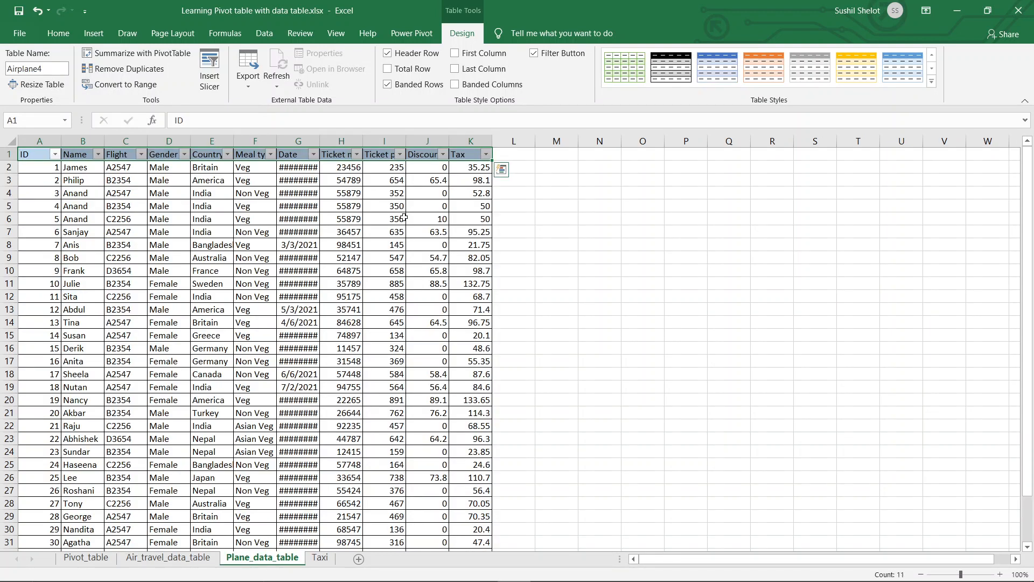
click(420, 209)
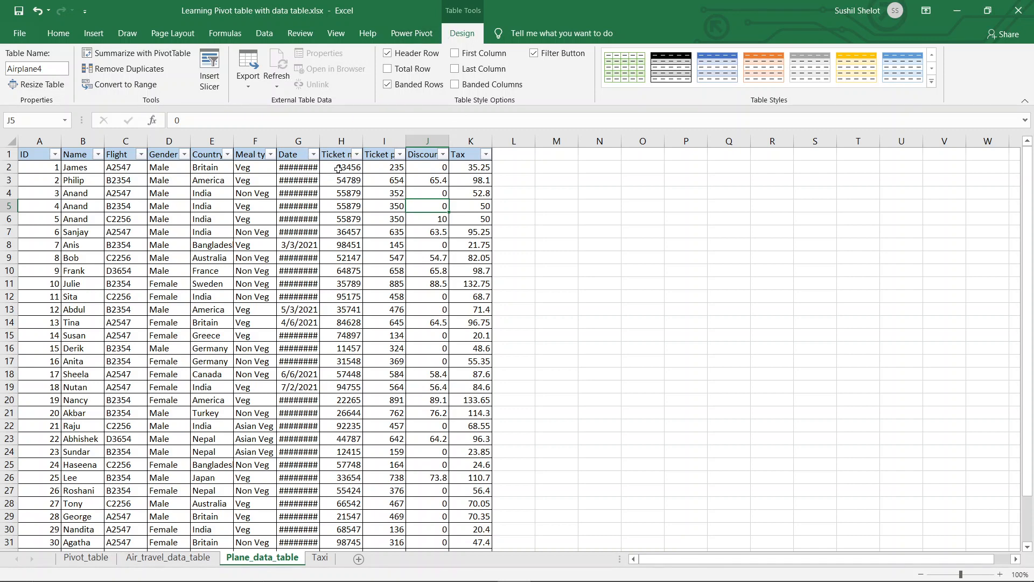
click(265, 34)
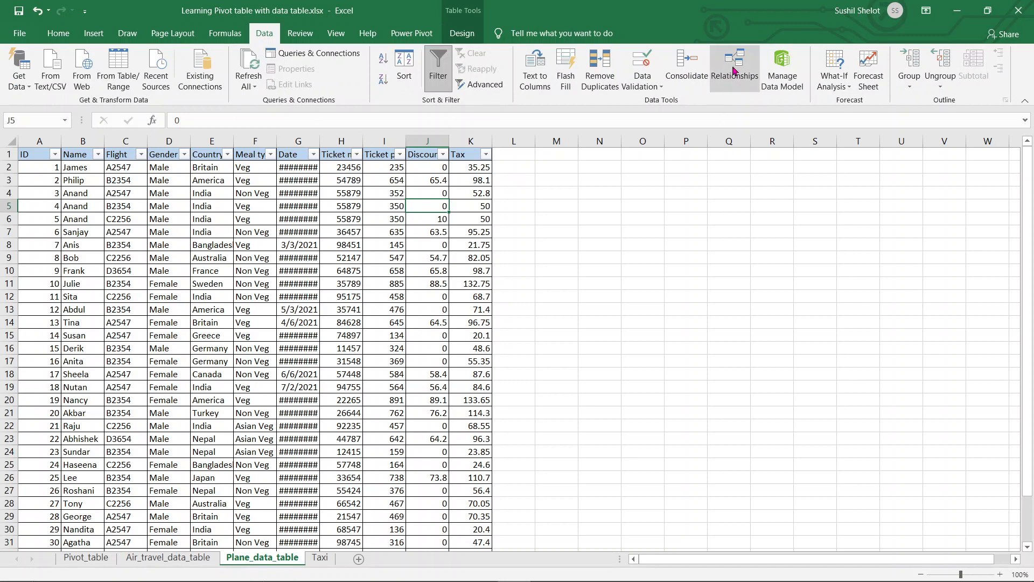
click(734, 70)
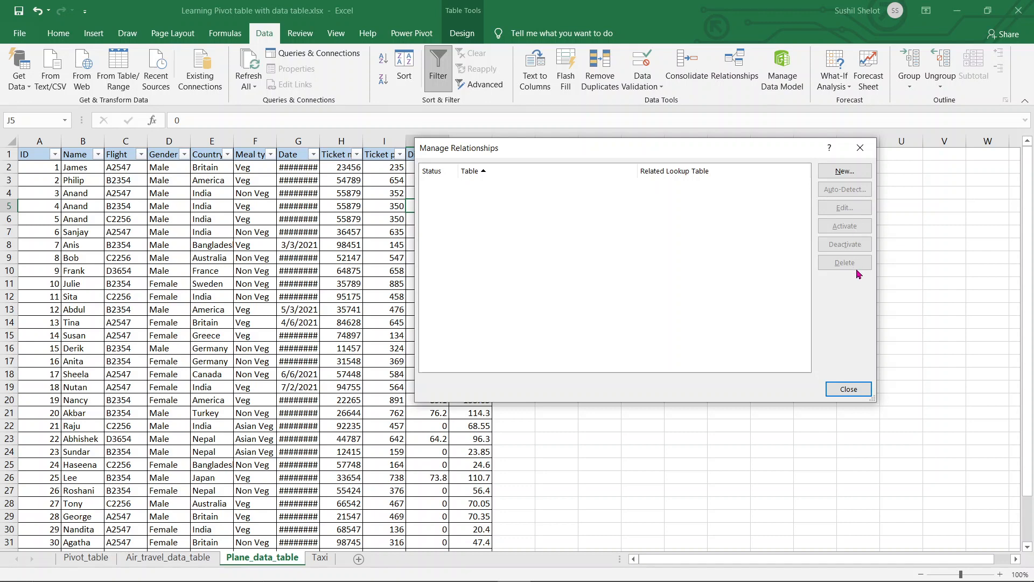
click(846, 171)
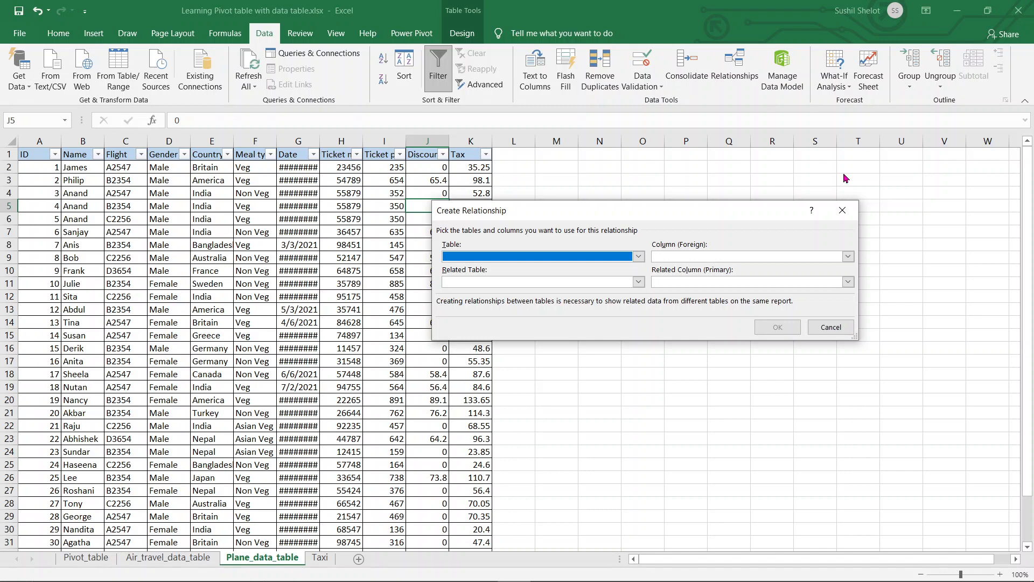
click(639, 257)
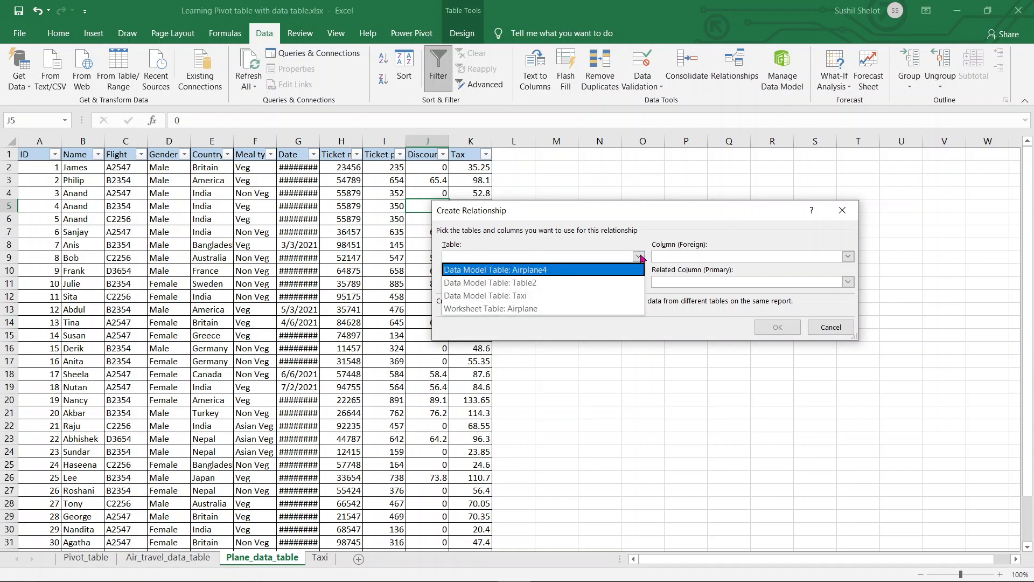
click(551, 270)
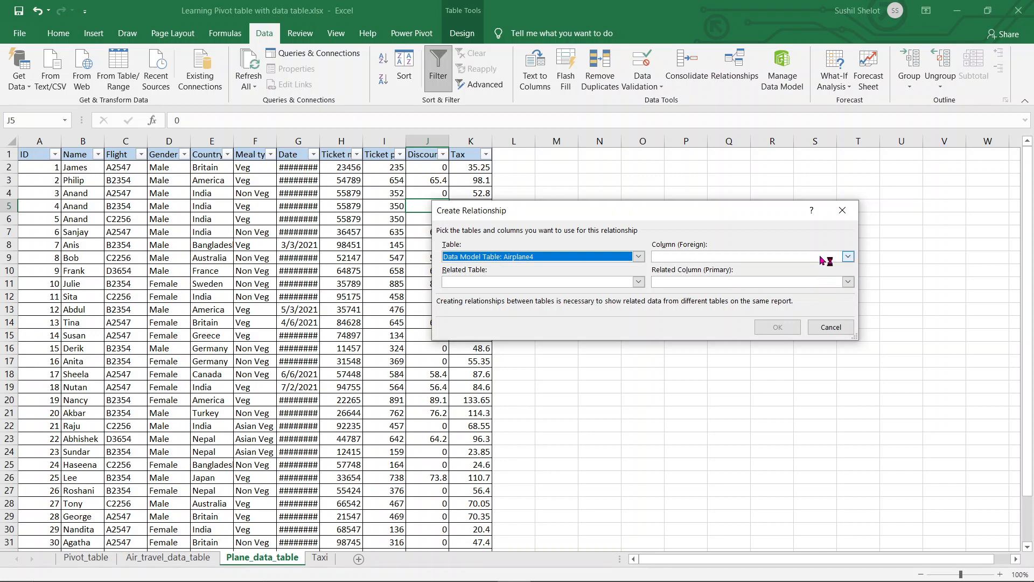
click(848, 257)
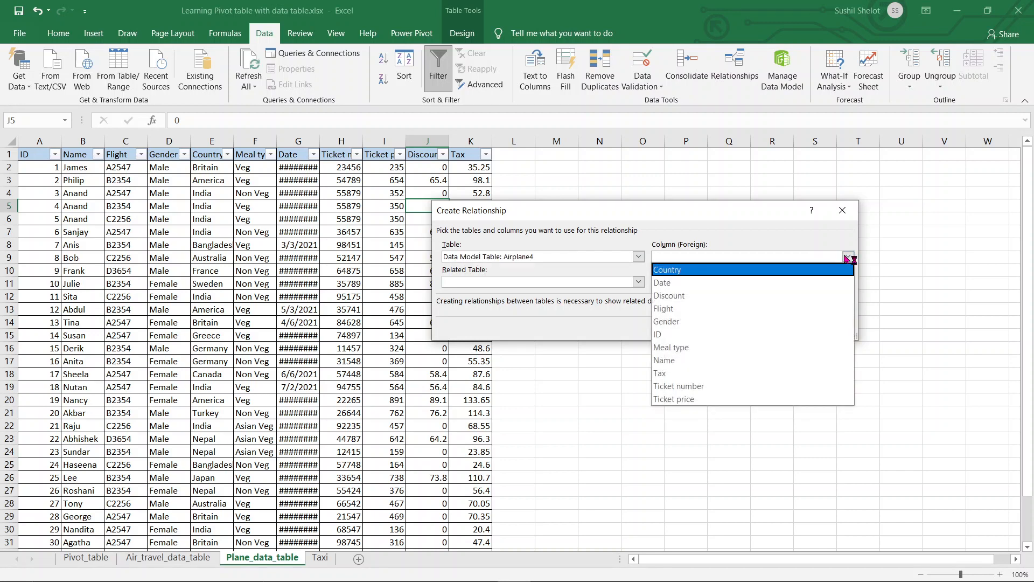
click(664, 341)
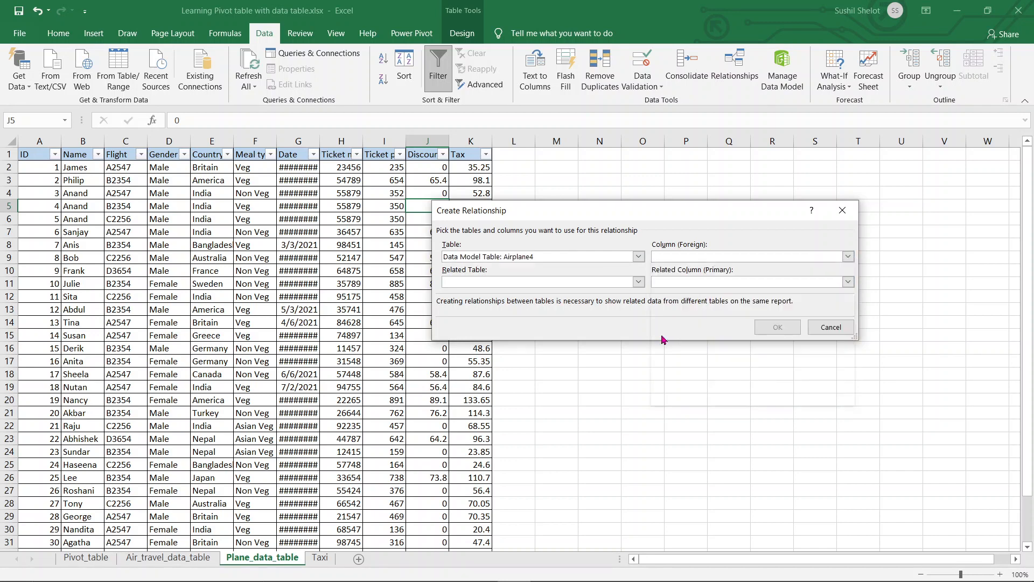
Set Table2 as the related table with ID as the primary column, create the relationship and close the relationship manager.
click(525, 283)
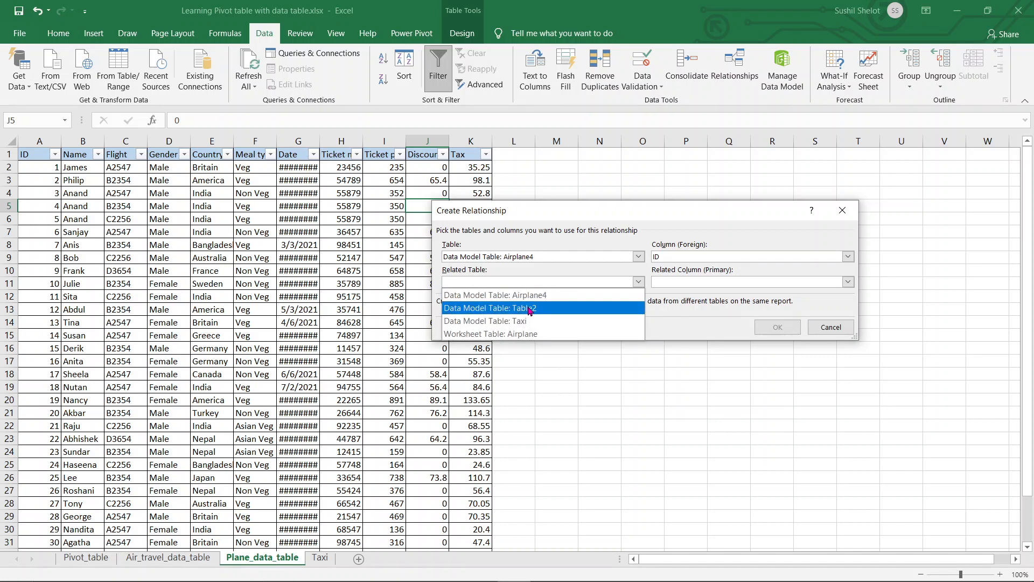
click(530, 310)
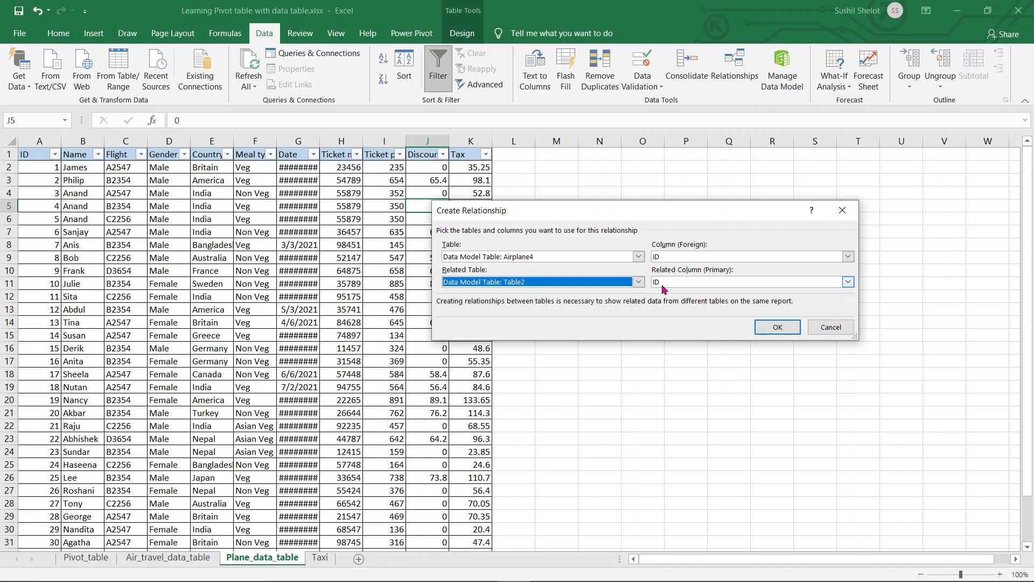
click(788, 331)
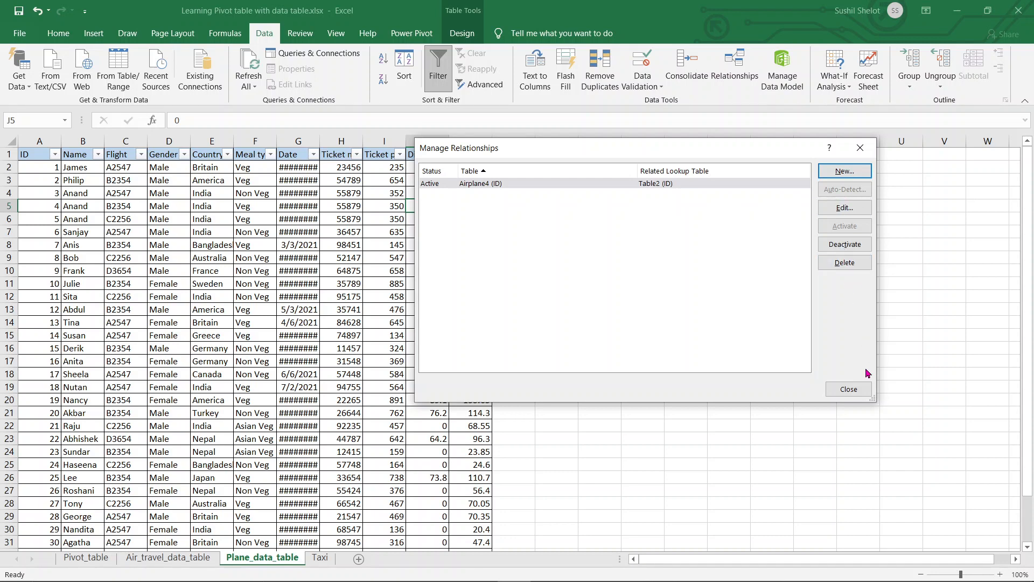
click(848, 389)
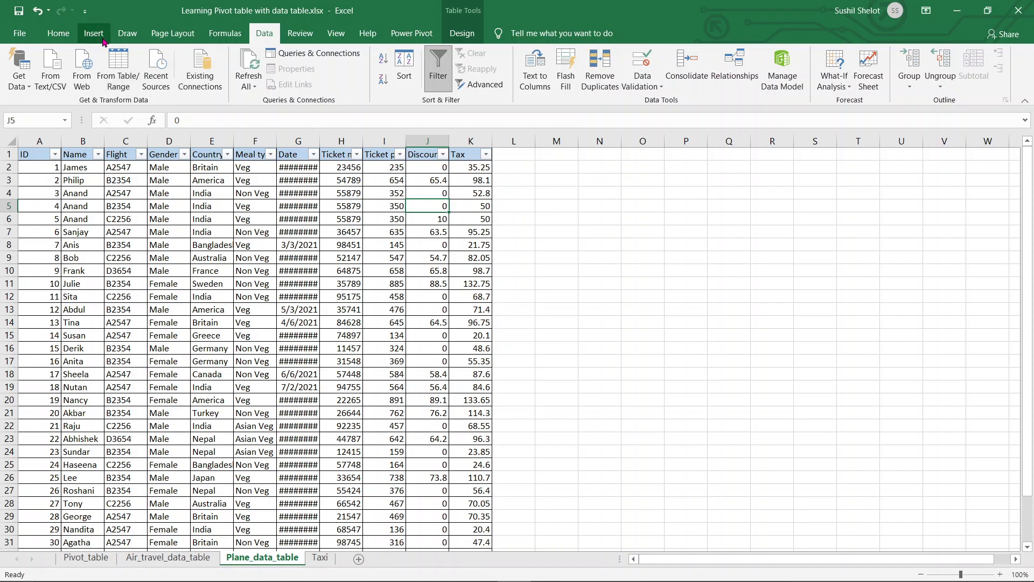
Create a PivotTable from Airplane4 on a new worksheet, adding the data to the Data Model.
click(101, 36)
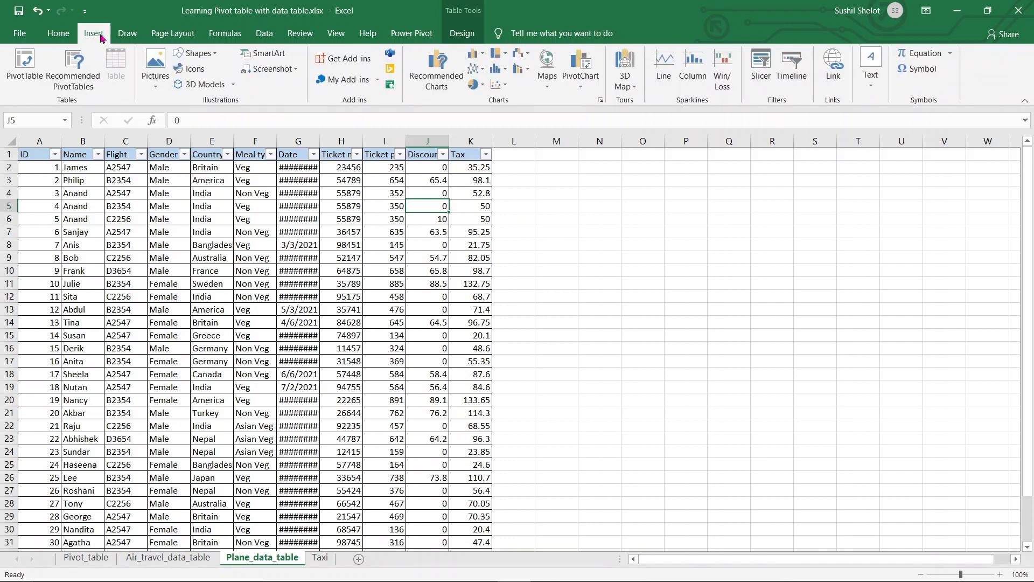
click(27, 67)
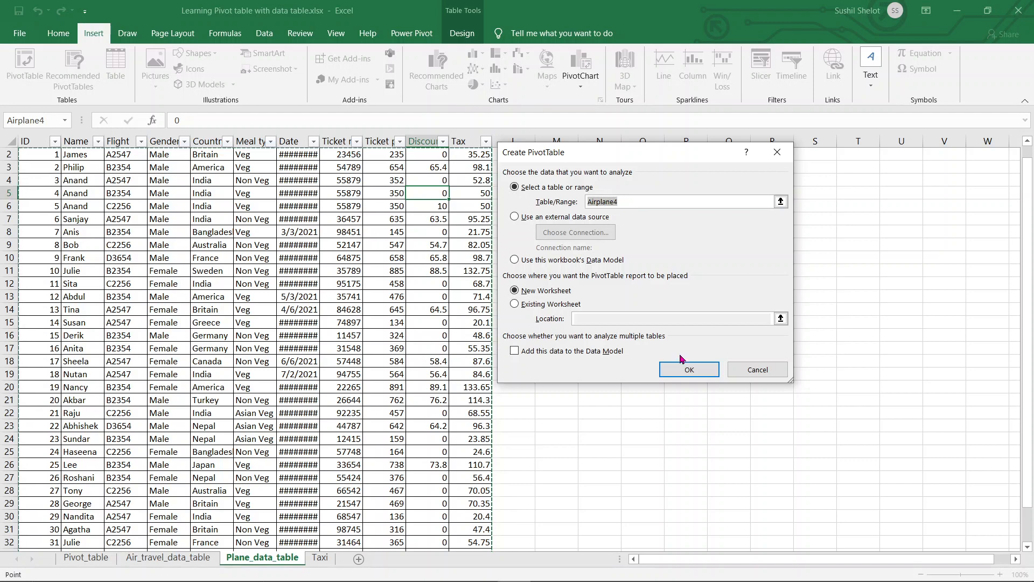
click(514, 351)
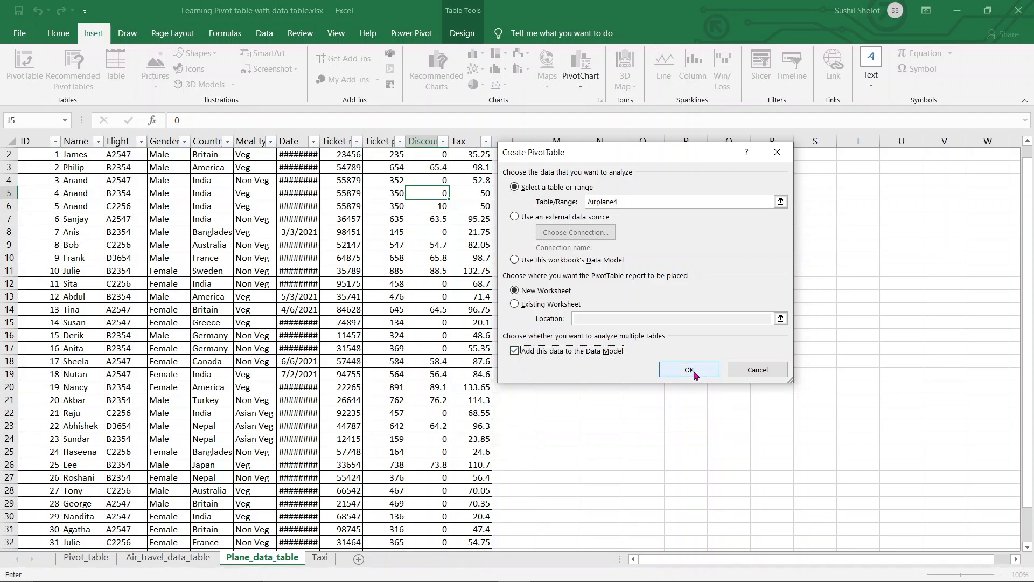
click(690, 371)
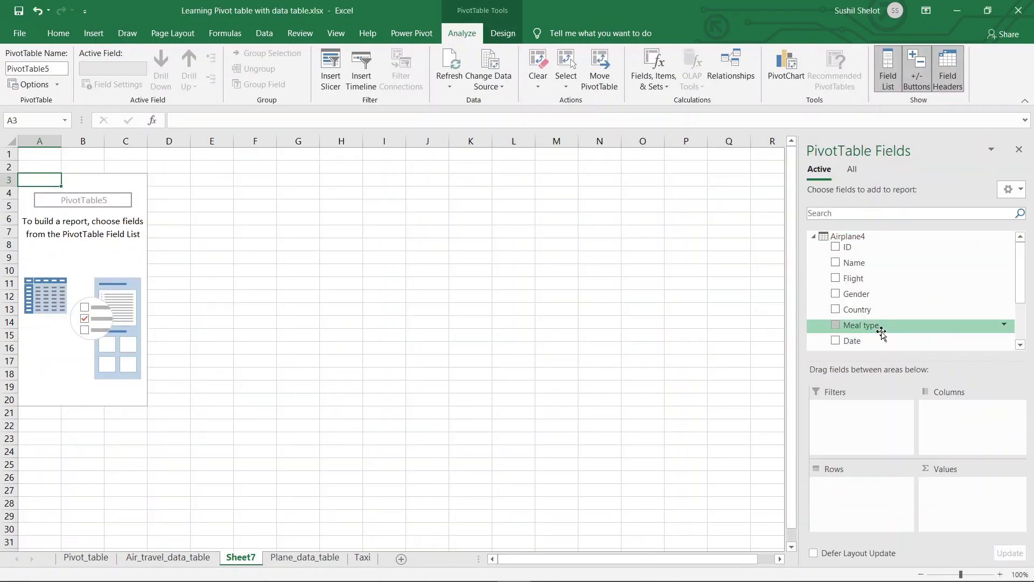
Show all tables in the field list and add the ID and Name fields of Airplane4 to the pivot table.
scroll(949, 272, down, 2)
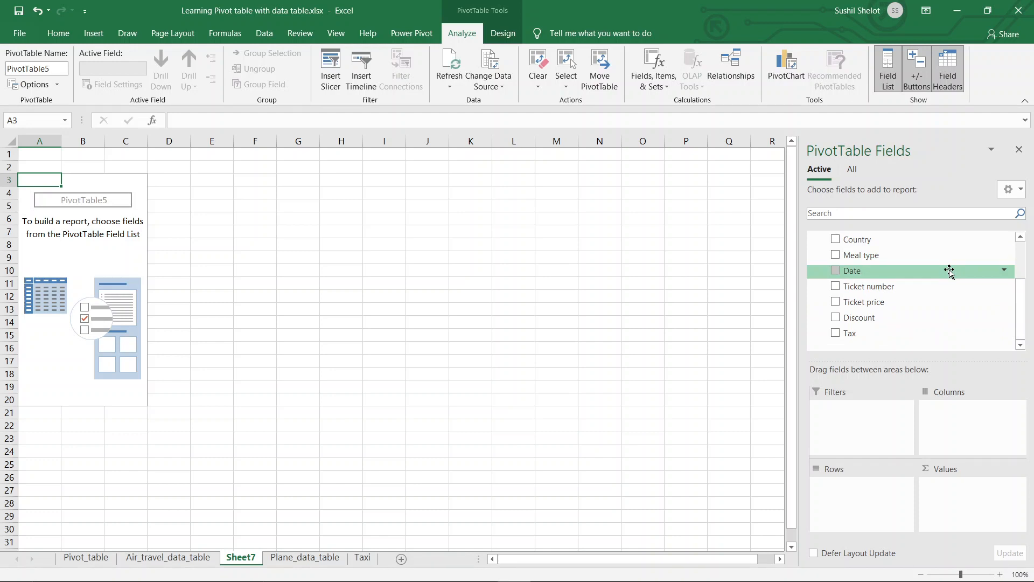
click(852, 170)
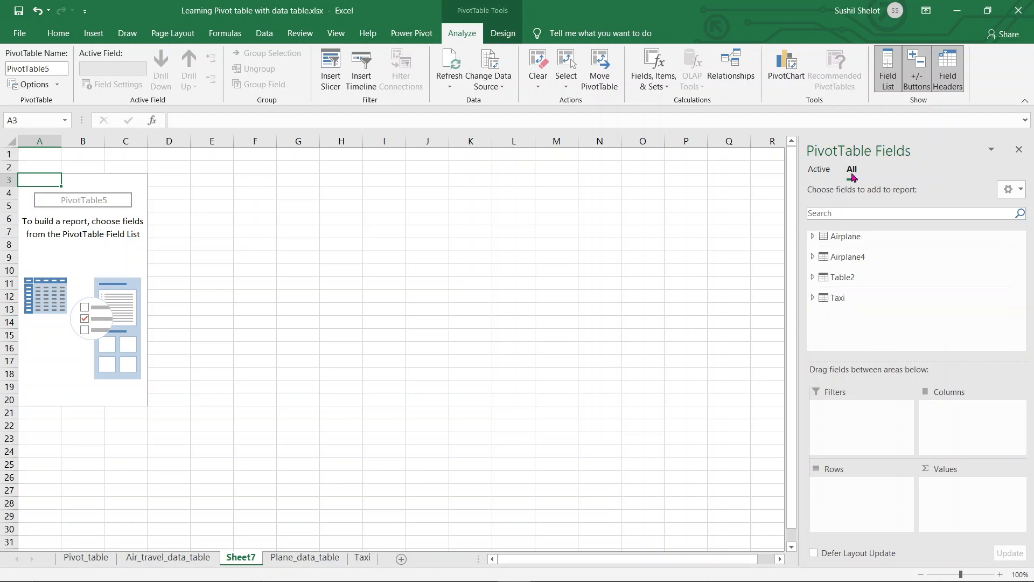
click(876, 276)
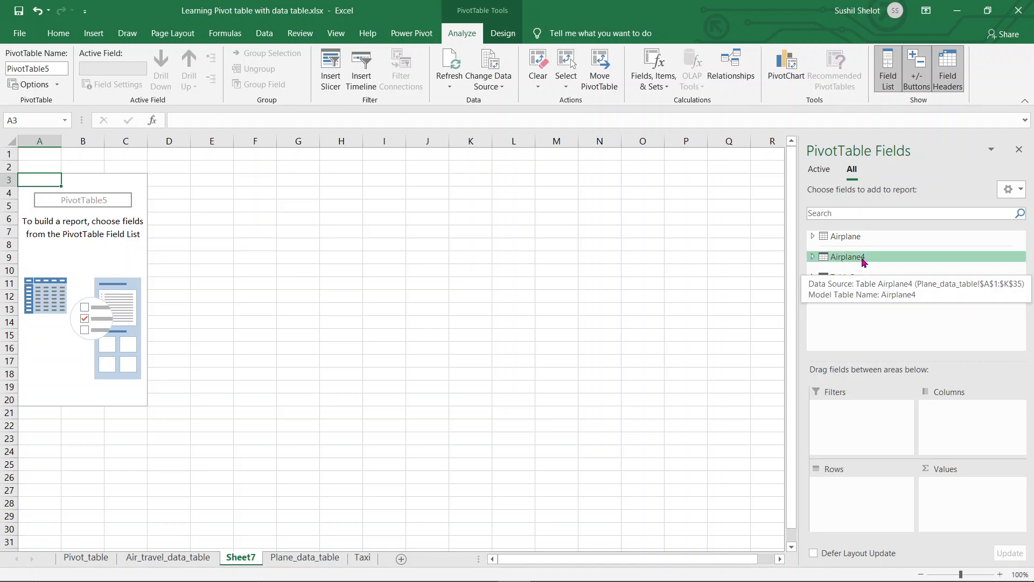
click(862, 258)
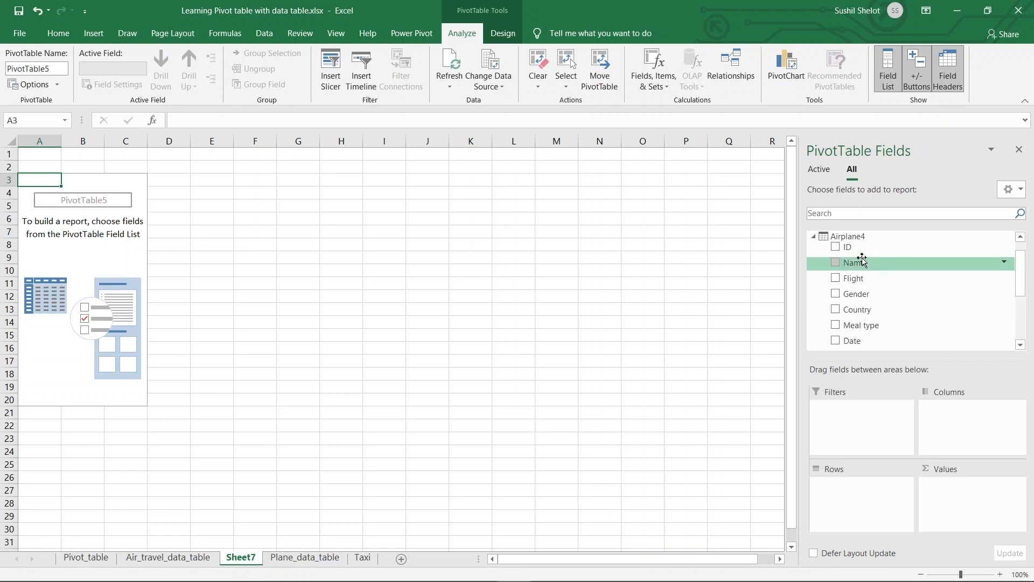
click(835, 248)
click(835, 264)
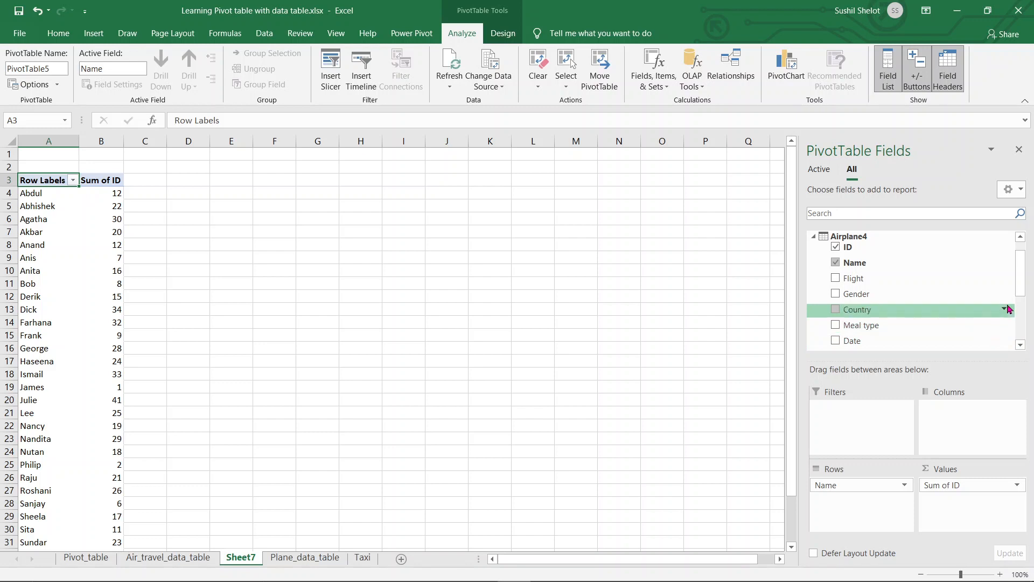
Add Ticket price from Airplane4 and Taxi fare from Table2 to the pivot table values.
drag(1019, 276, 1019, 321)
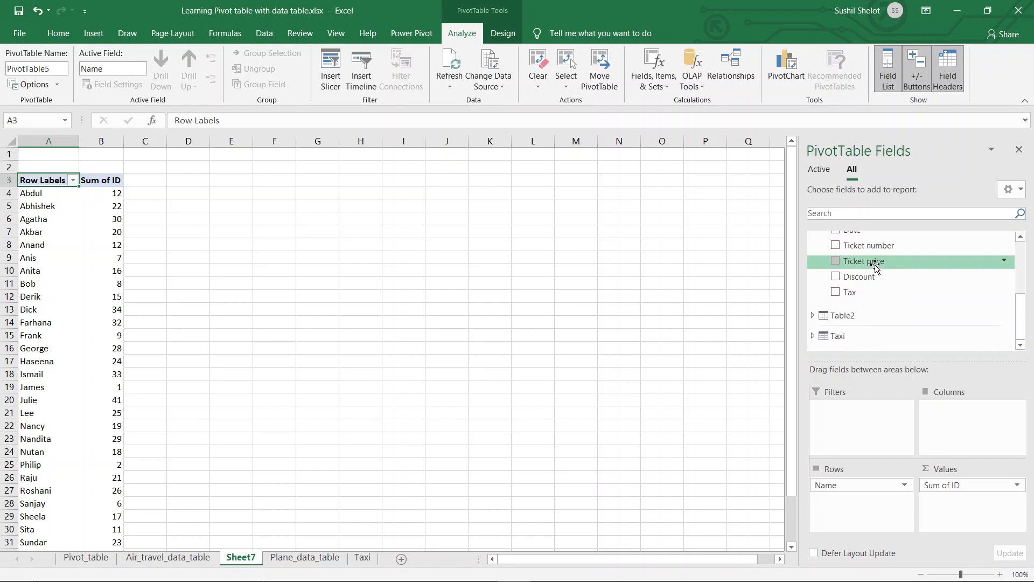
click(835, 261)
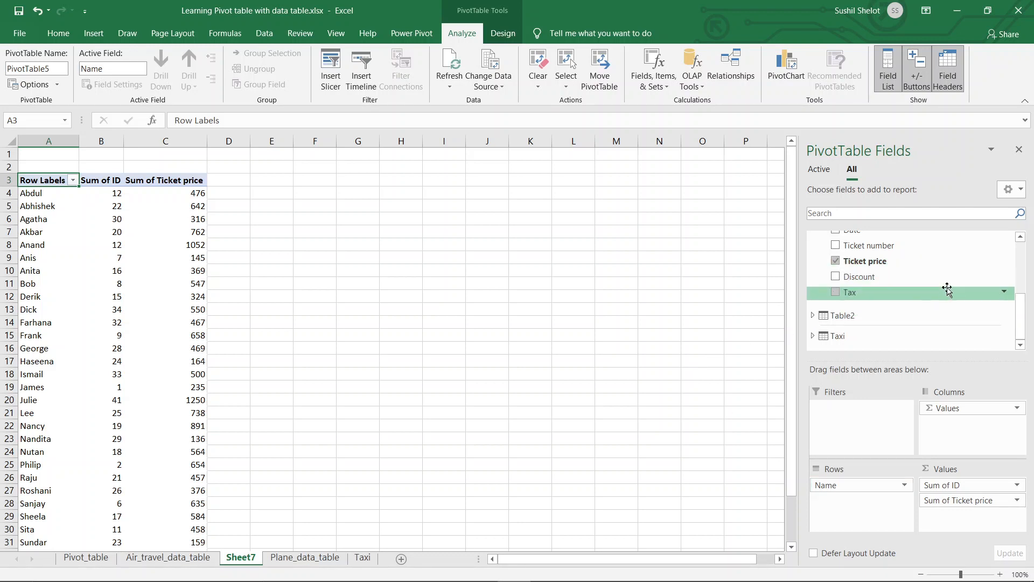
click(843, 319)
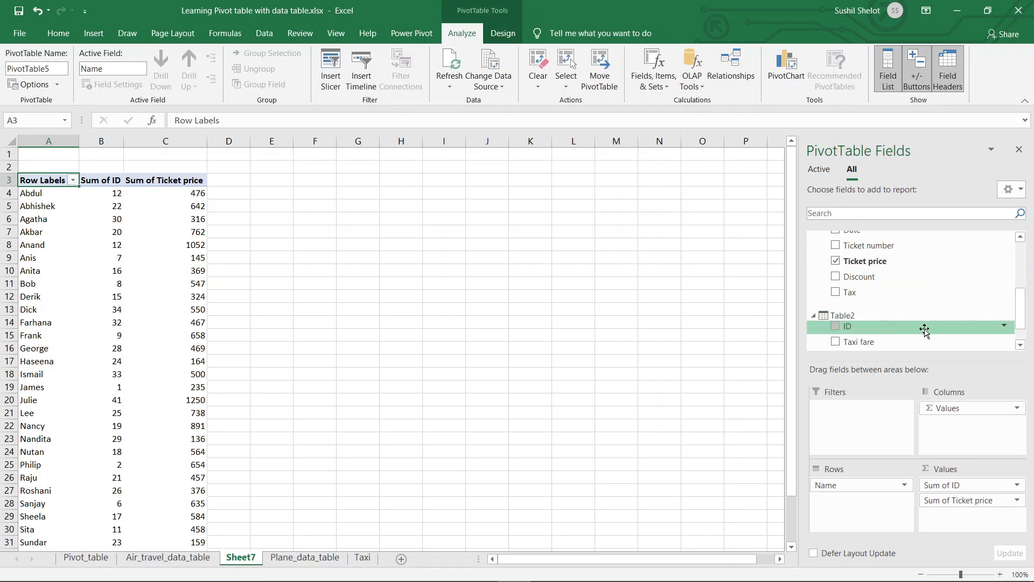
scroll(893, 335, down, 1)
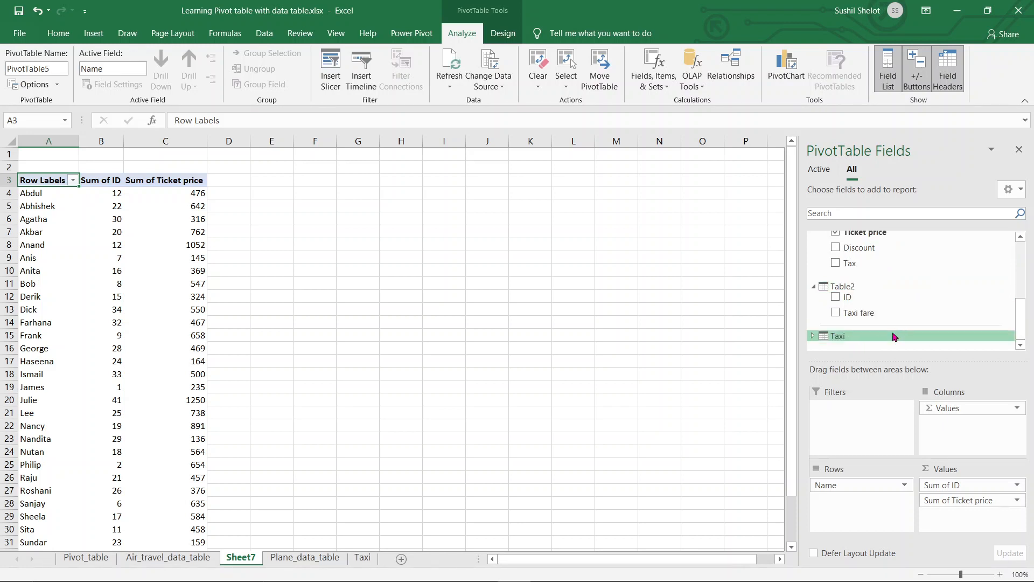
click(836, 314)
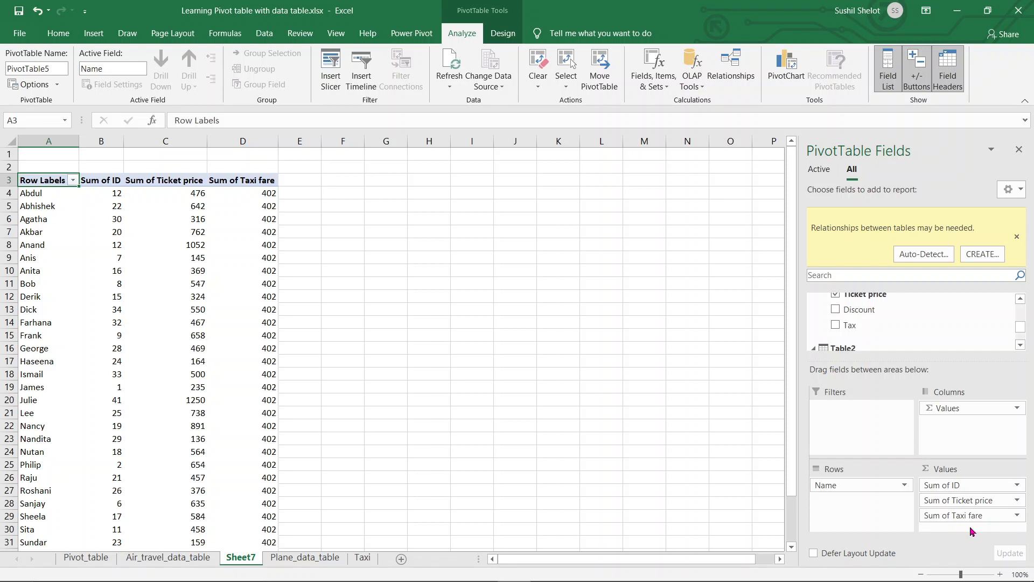
Try Table2's ID as the pivot table filter, replacing it with Taxi fare moved out of the values.
scroll(926, 330, up, 1)
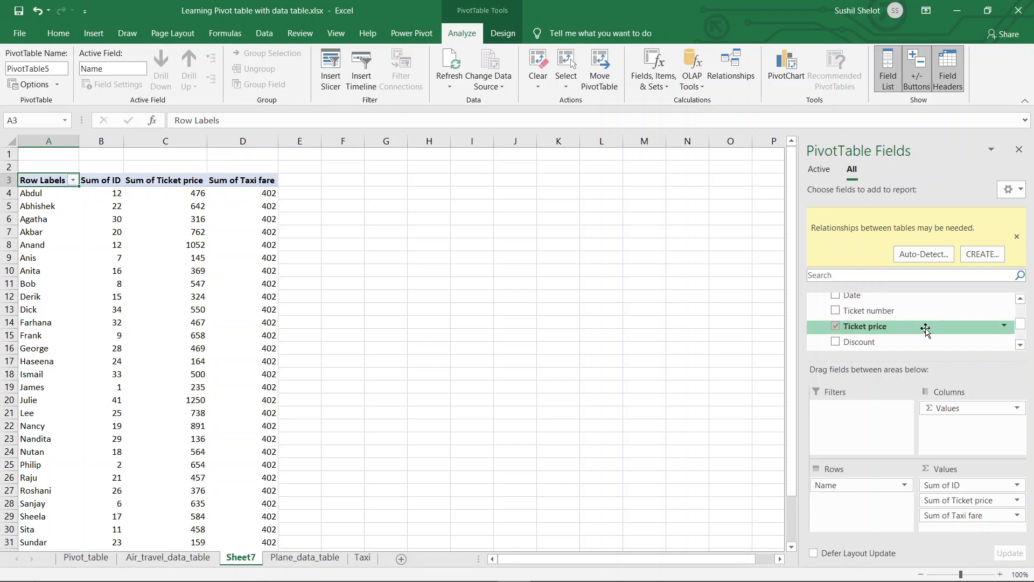
scroll(925, 330, up, 1)
scroll(926, 330, down, 3)
scroll(926, 330, down, 1)
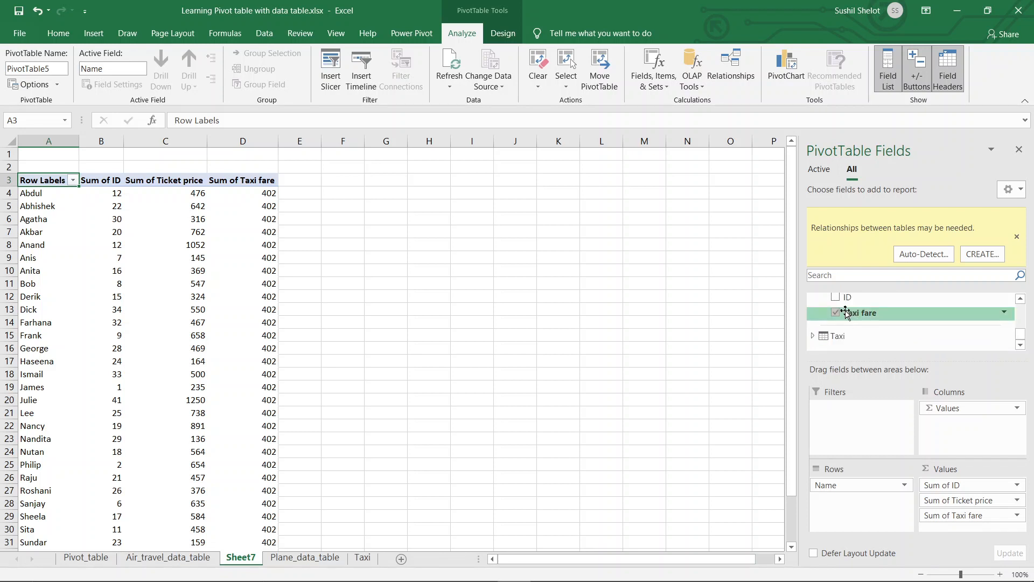
drag(836, 302, 841, 408)
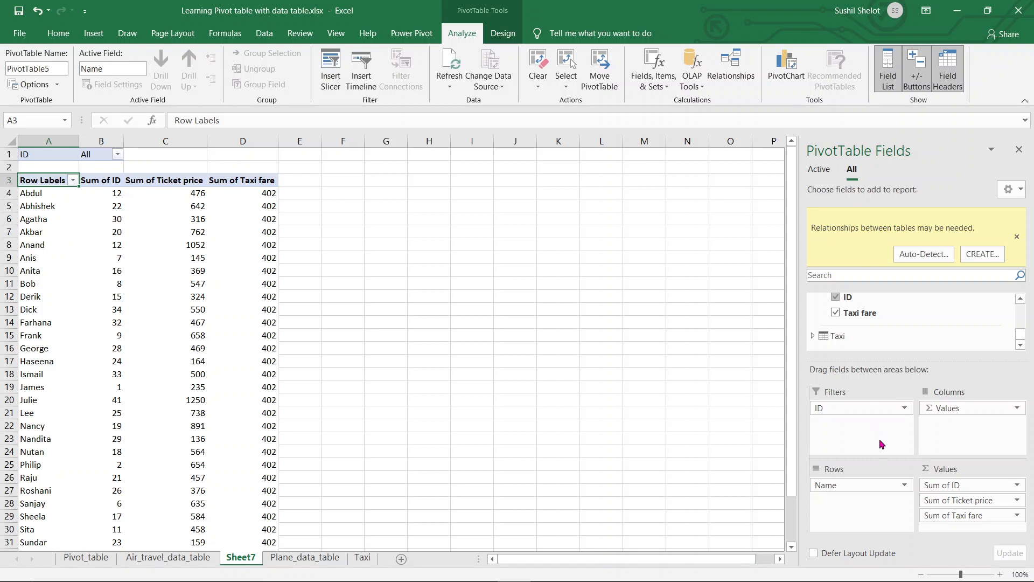
drag(943, 516, 650, 396)
click(847, 411)
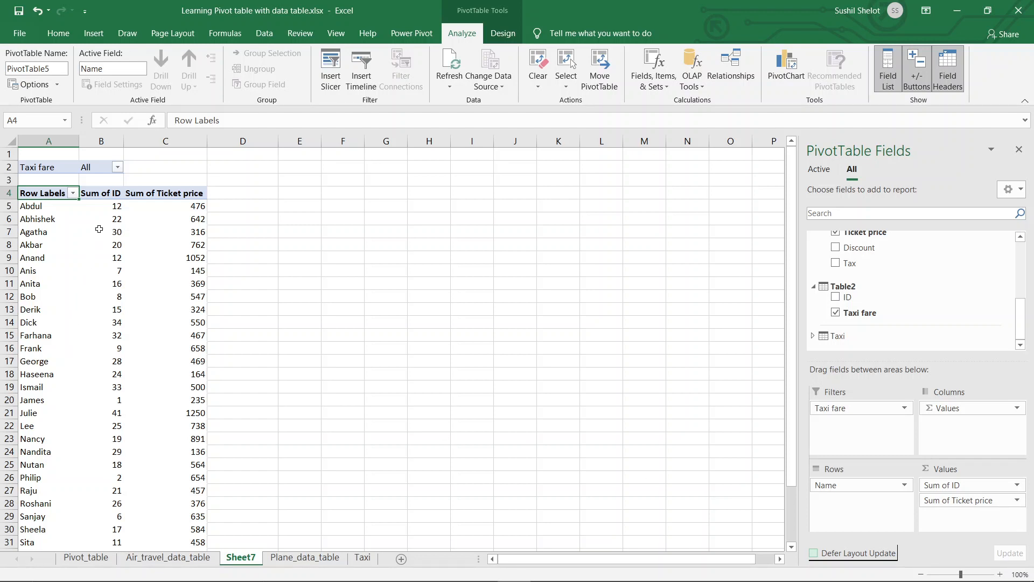
Expand the Taxi fare filter to review all its items, leaving the selection on All.
click(118, 168)
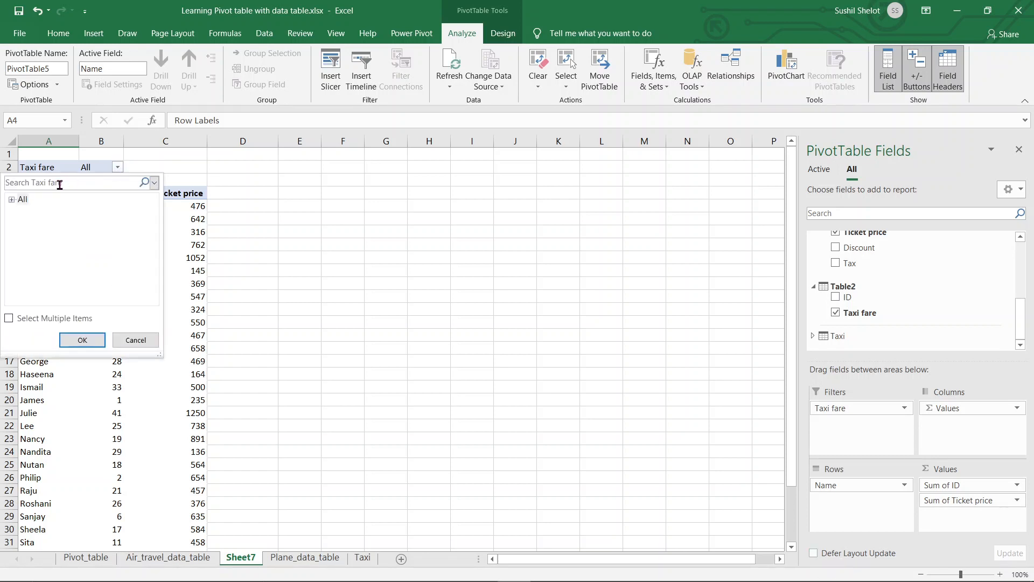
click(12, 200)
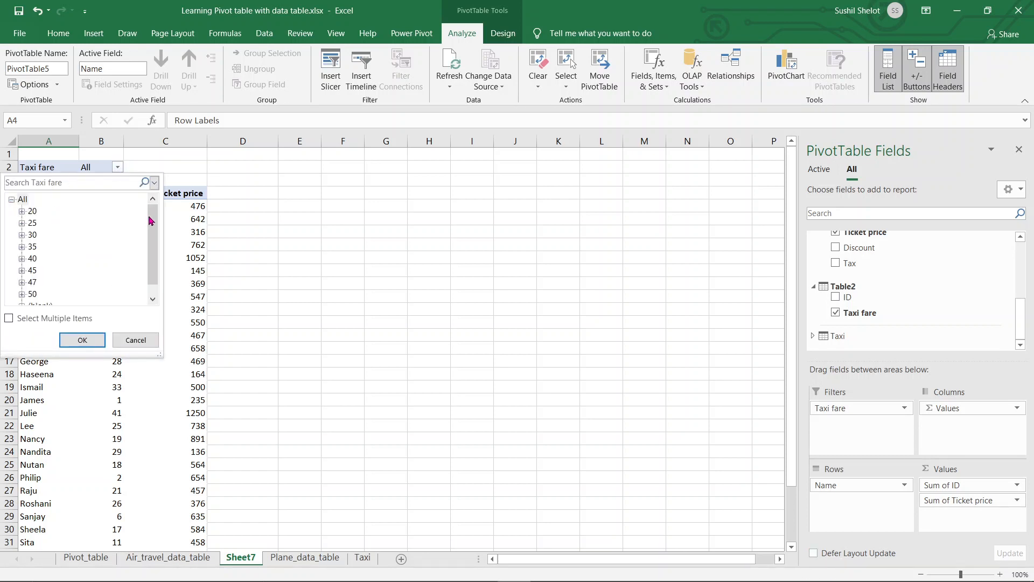
drag(151, 219, 156, 298)
click(153, 199)
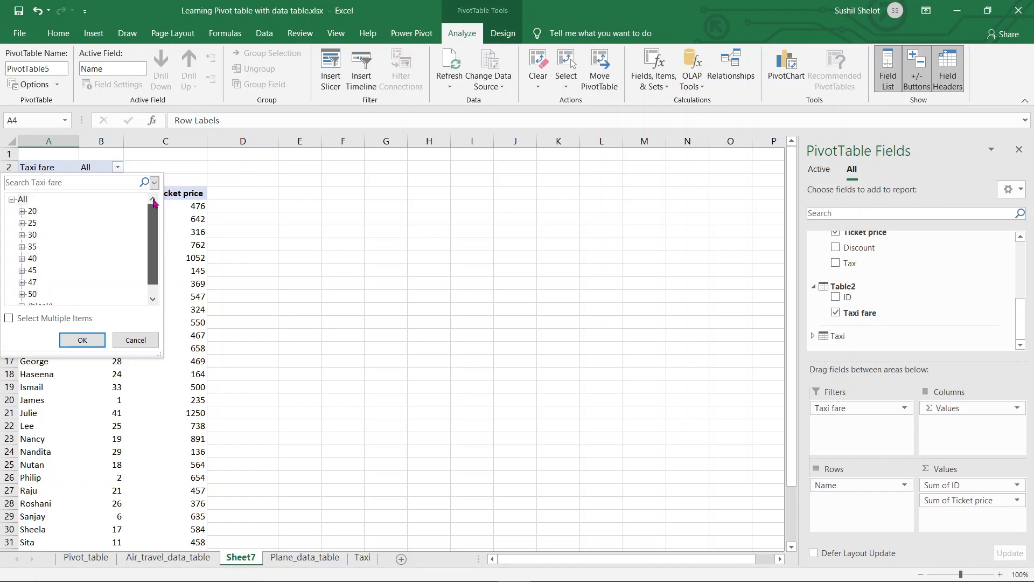
drag(153, 211, 145, 261)
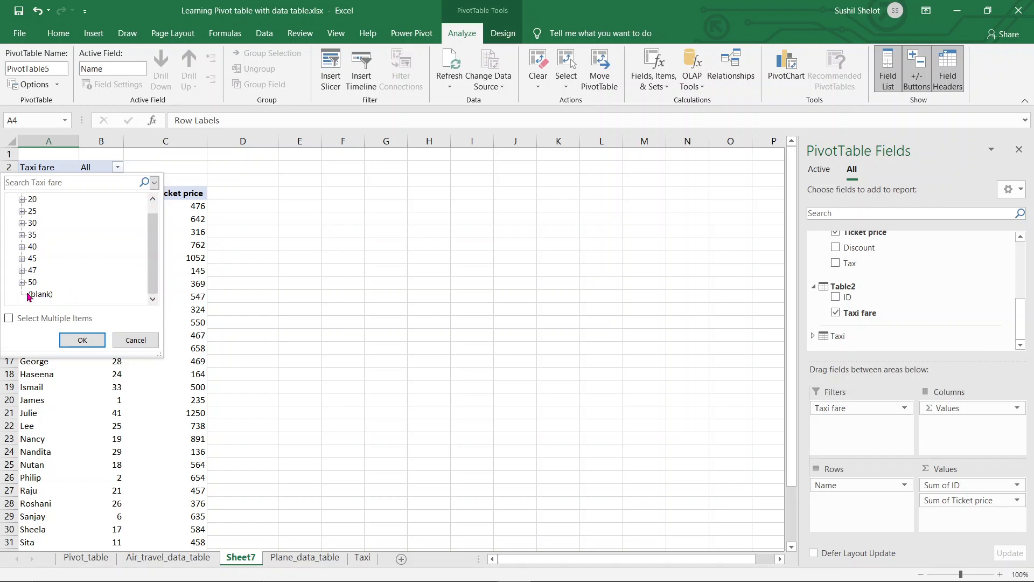
click(81, 339)
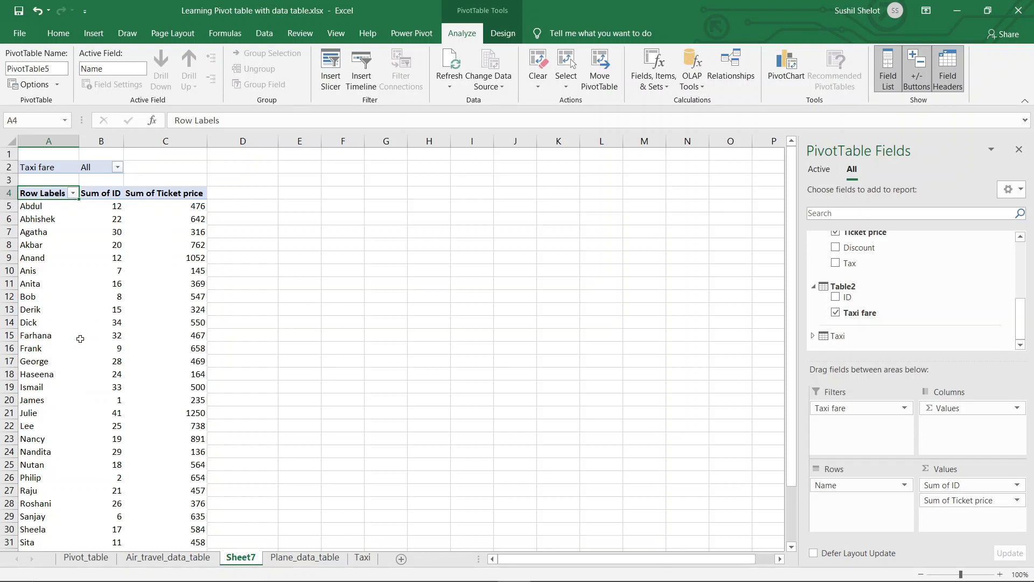
mouse_move(80, 339)
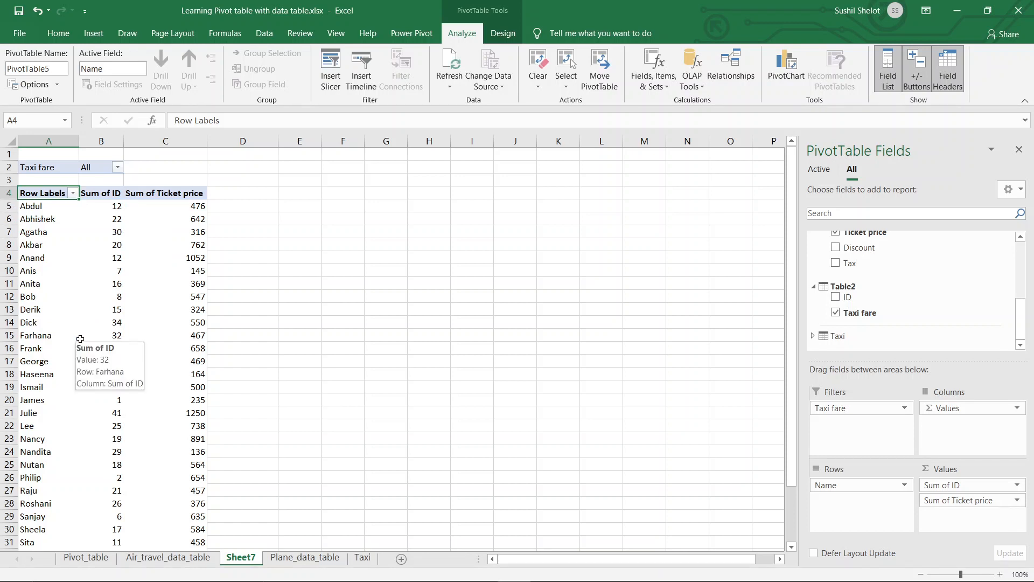
Allow multiple items in the Taxi fare filter and exclude the (blank) entry.
click(118, 169)
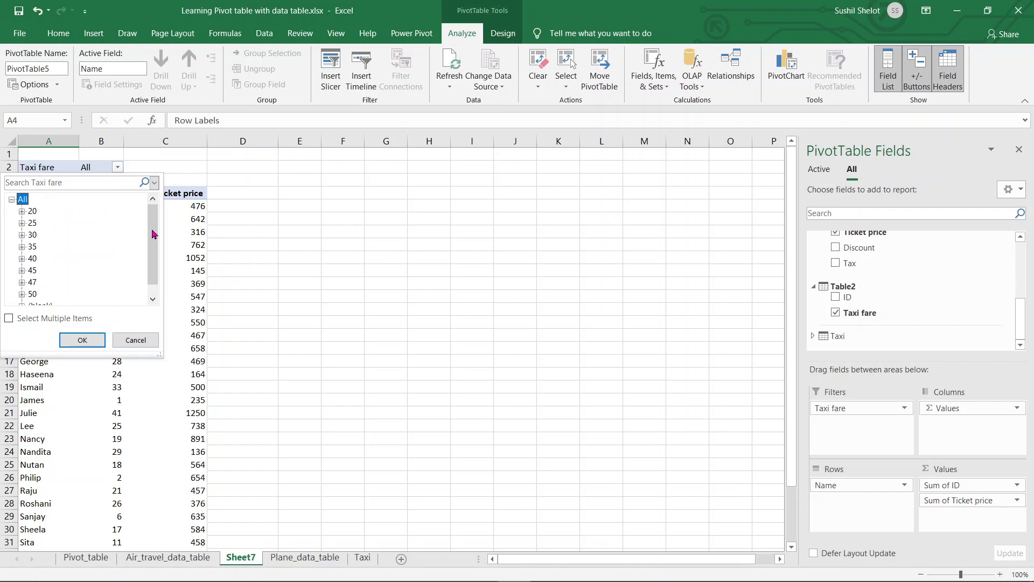
drag(153, 238, 155, 285)
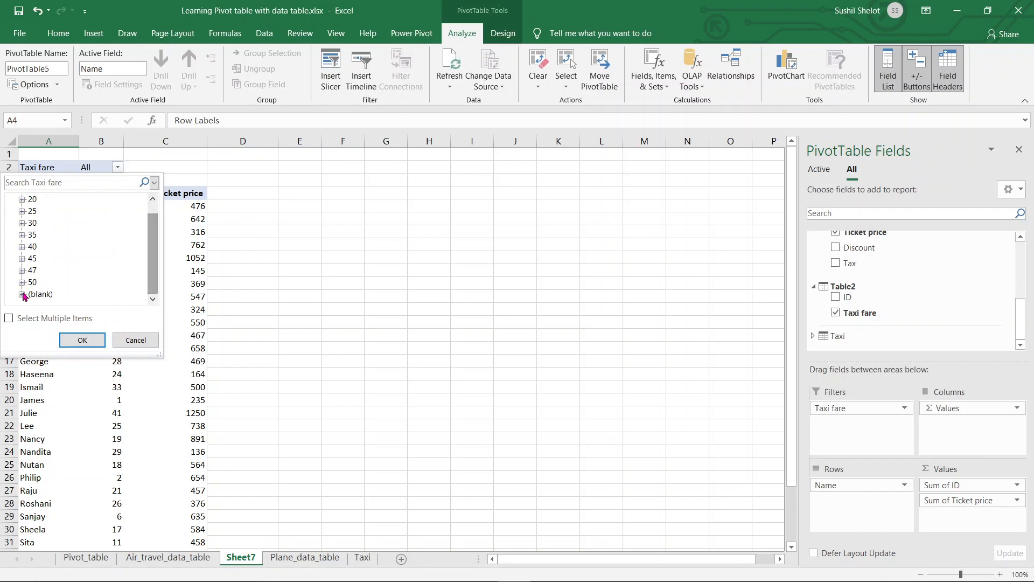
click(17, 318)
click(31, 294)
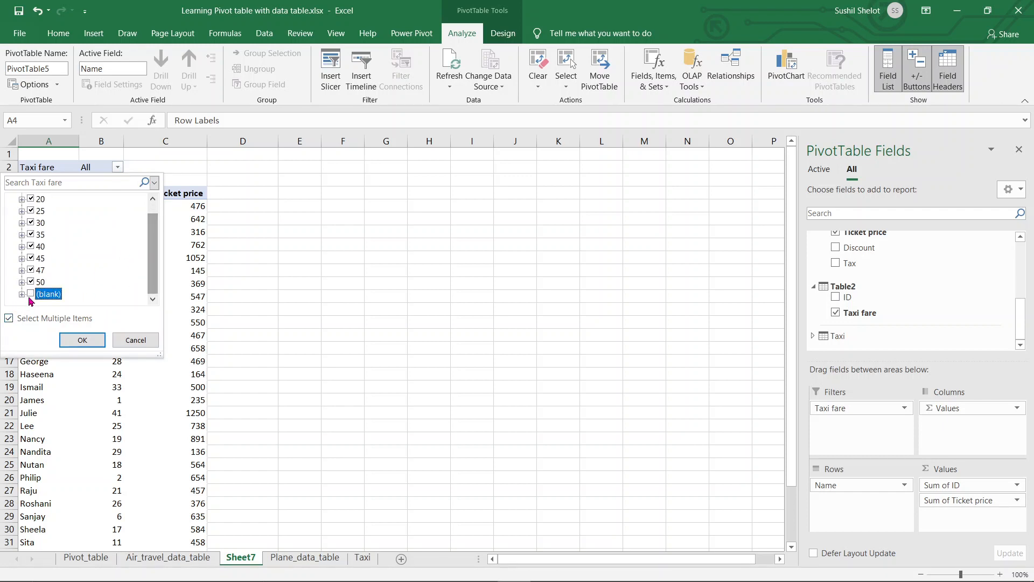
click(85, 340)
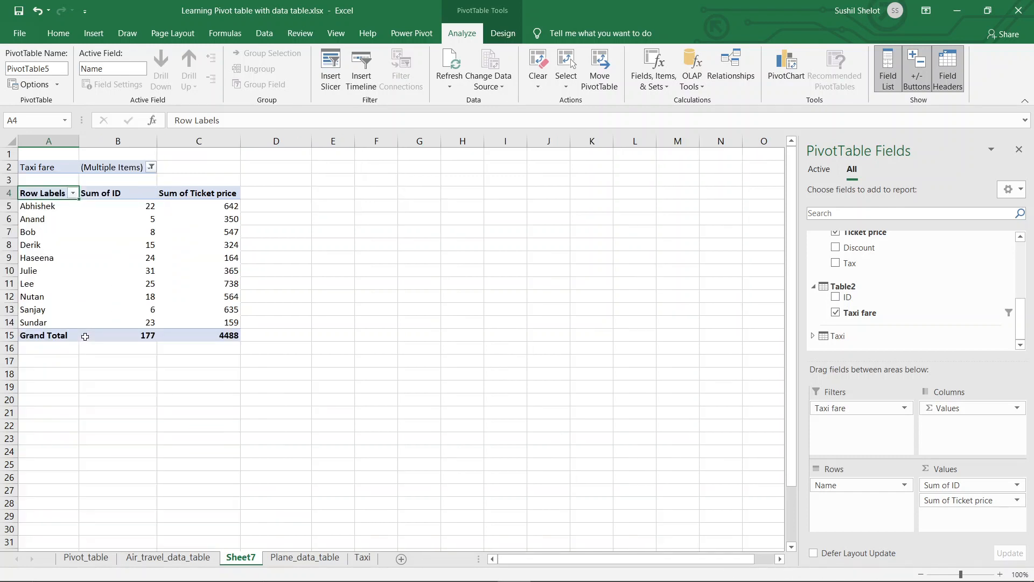
Rename the Sum of ID value field to Number ID.
double_click(138, 195)
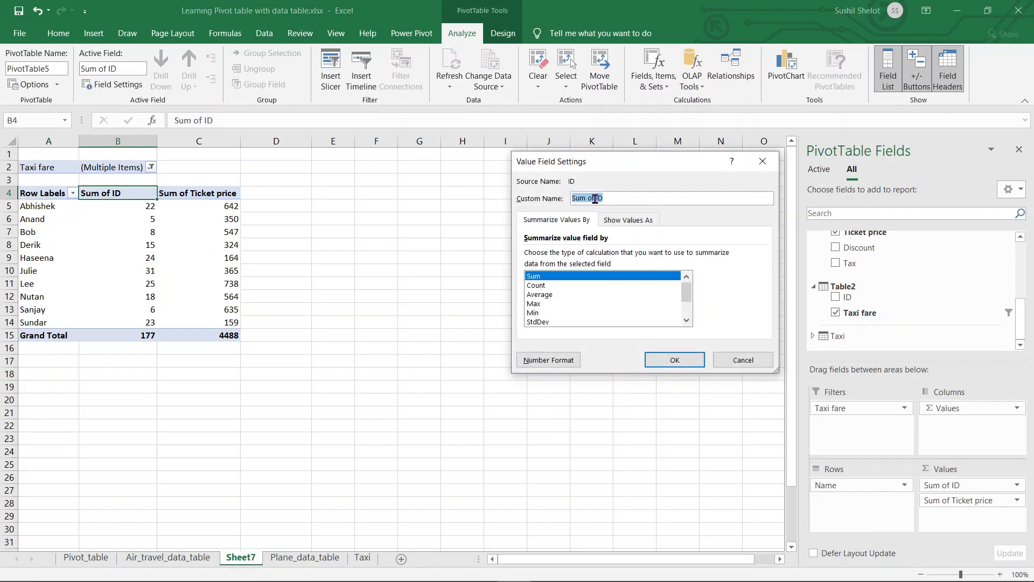
drag(595, 200, 560, 200)
text(Number)
click(673, 360)
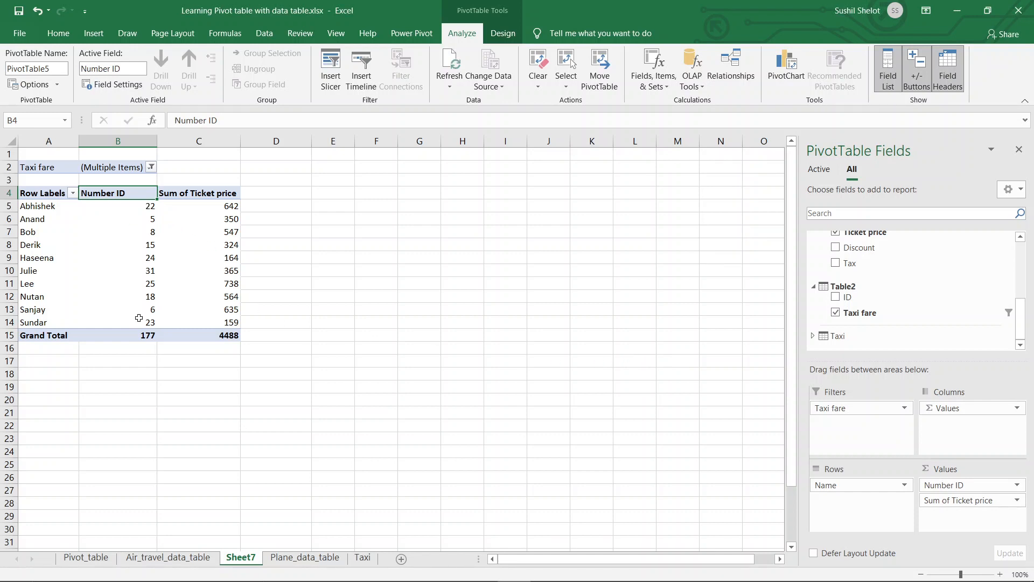
Examine the first passenger's ID, name and ticket price, and the items ticked in the Taxi fare filter.
click(149, 207)
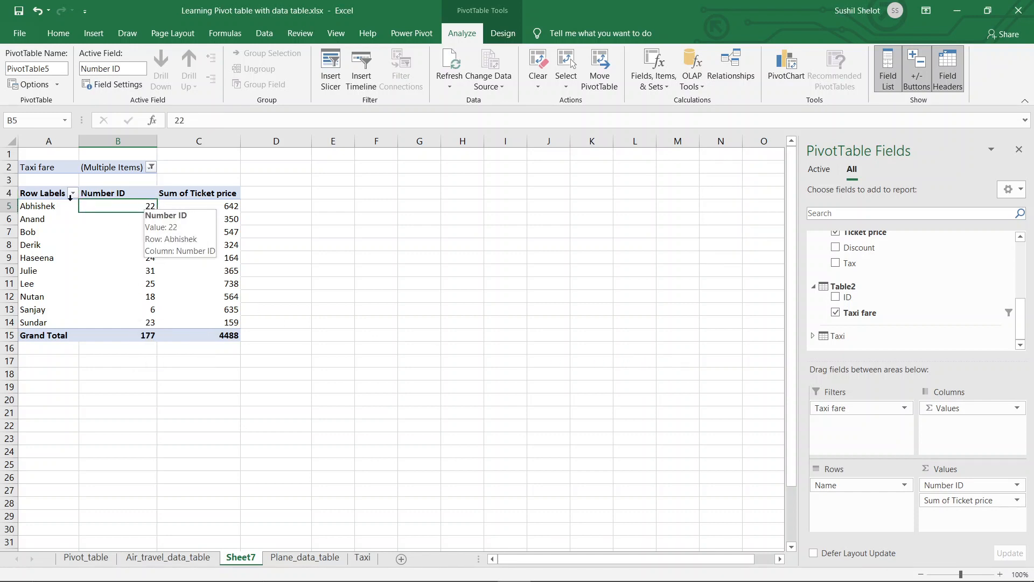
click(46, 205)
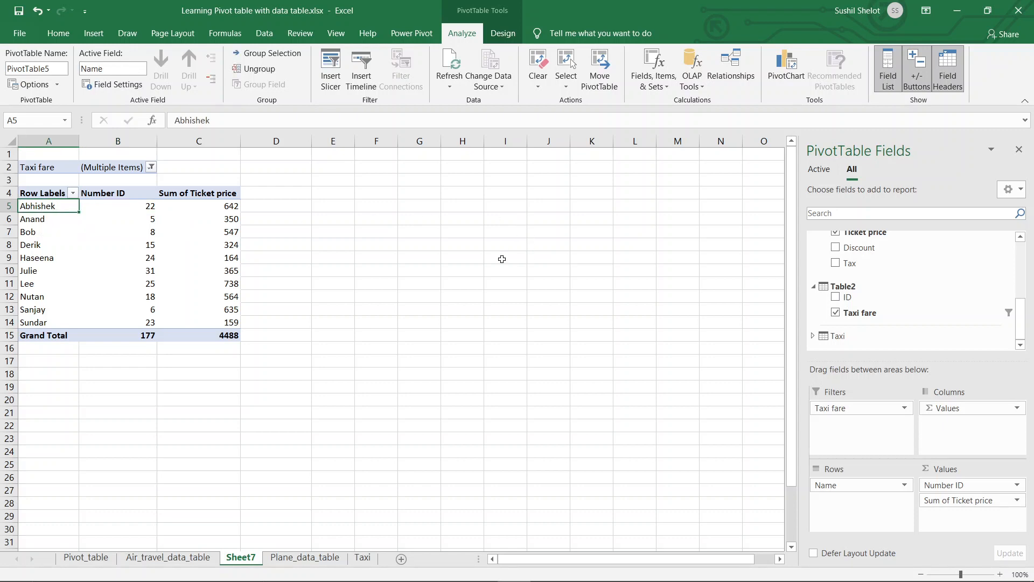
click(227, 208)
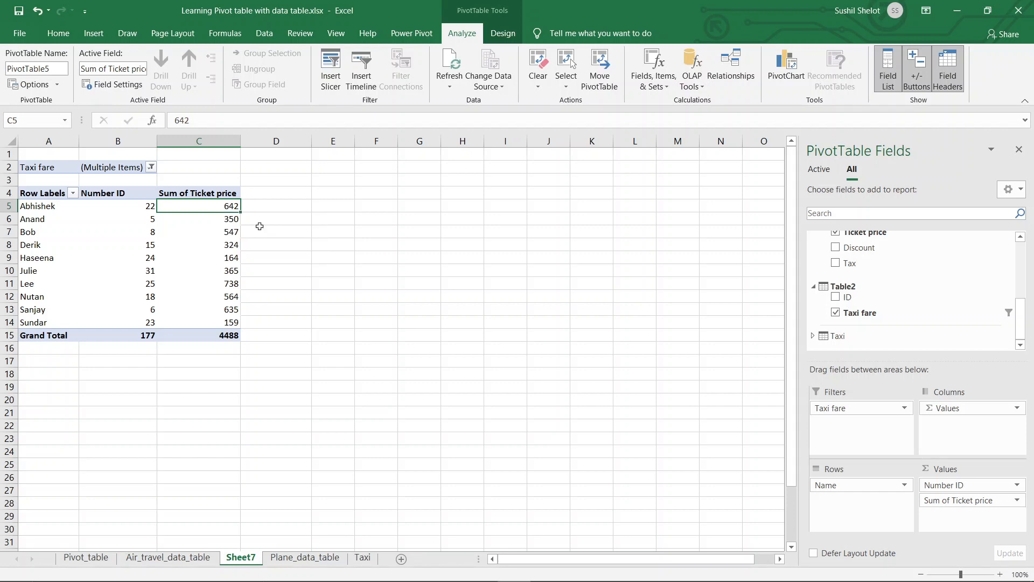
click(151, 167)
click(11, 199)
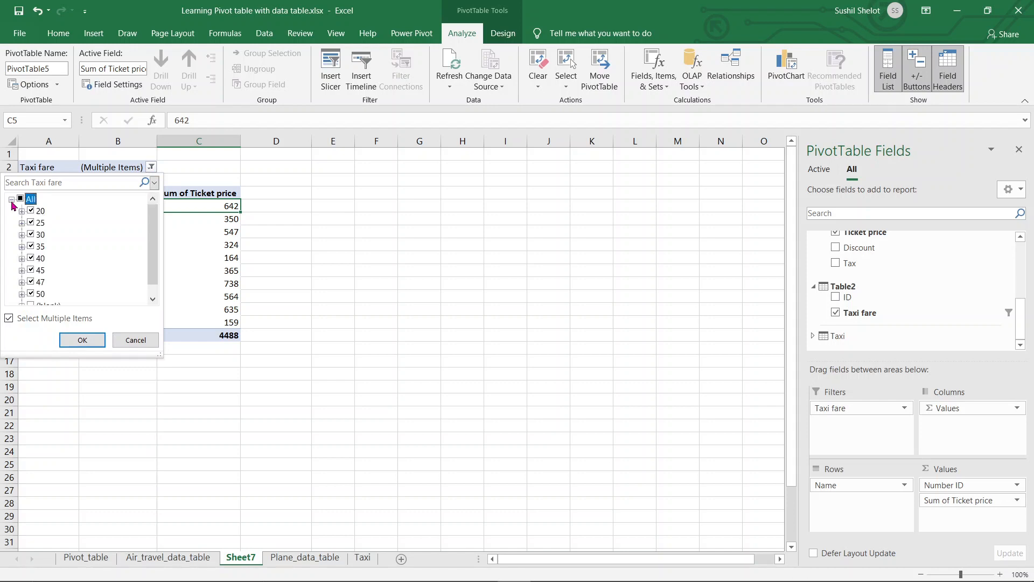
drag(150, 231, 145, 206)
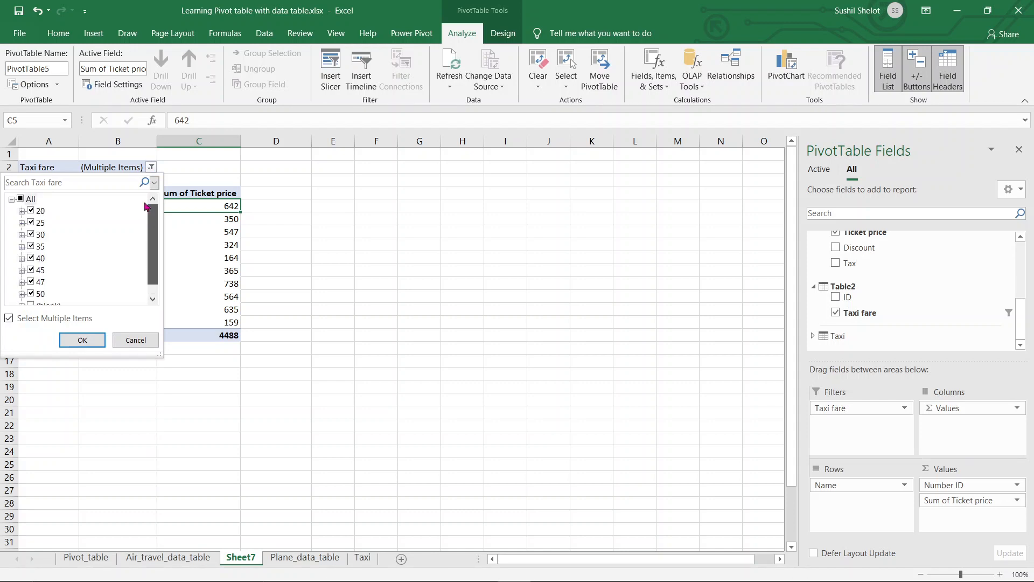
click(82, 339)
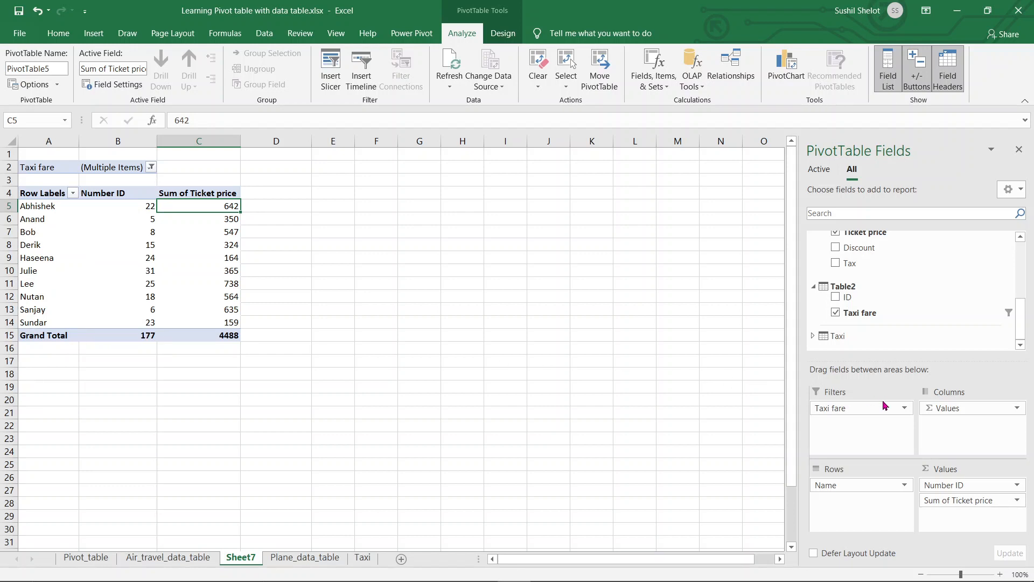
Reselect all Taxi fare filter items except (blank) and apply the filter.
click(150, 168)
click(11, 200)
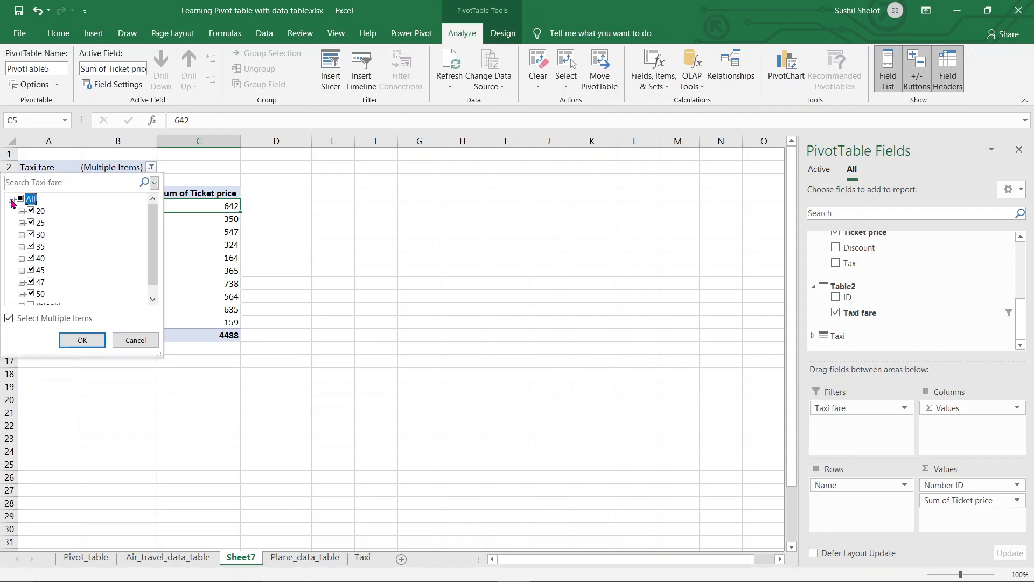
click(19, 199)
click(20, 200)
drag(152, 221, 151, 247)
click(20, 199)
scroll(106, 249, down, 1)
click(30, 296)
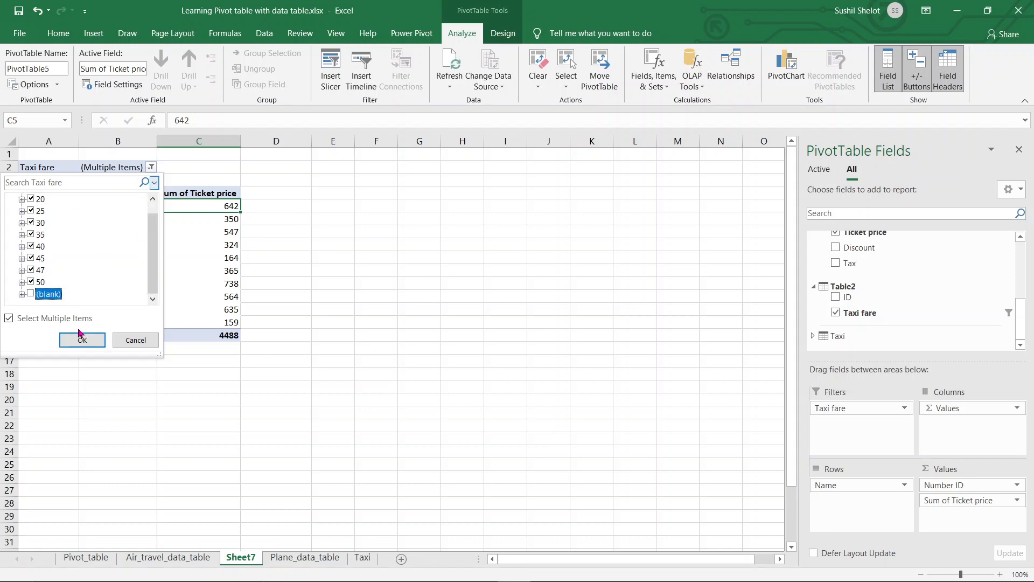
click(75, 340)
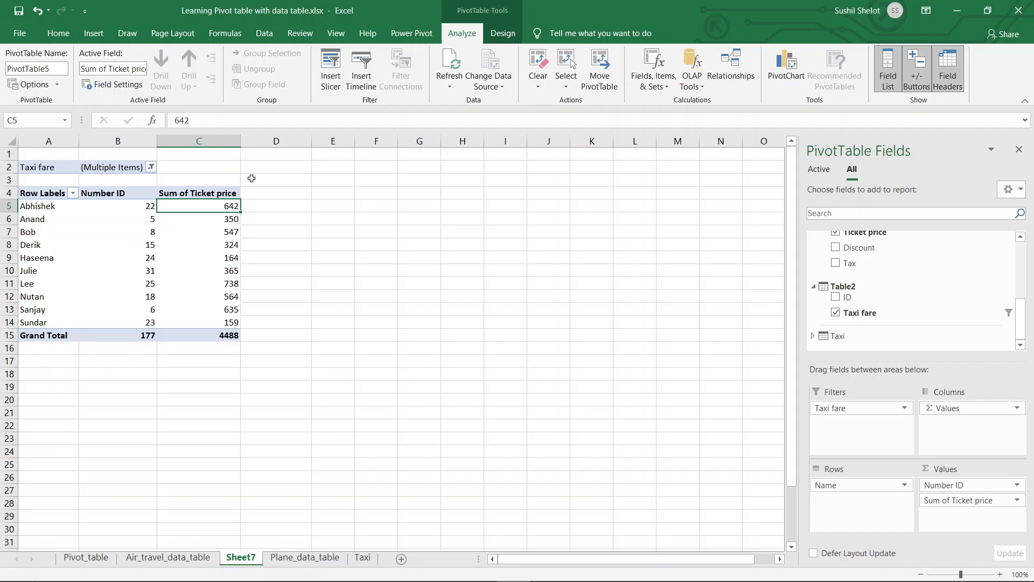
Filter the pivot table to only the (blank) Taxi fare item.
click(151, 167)
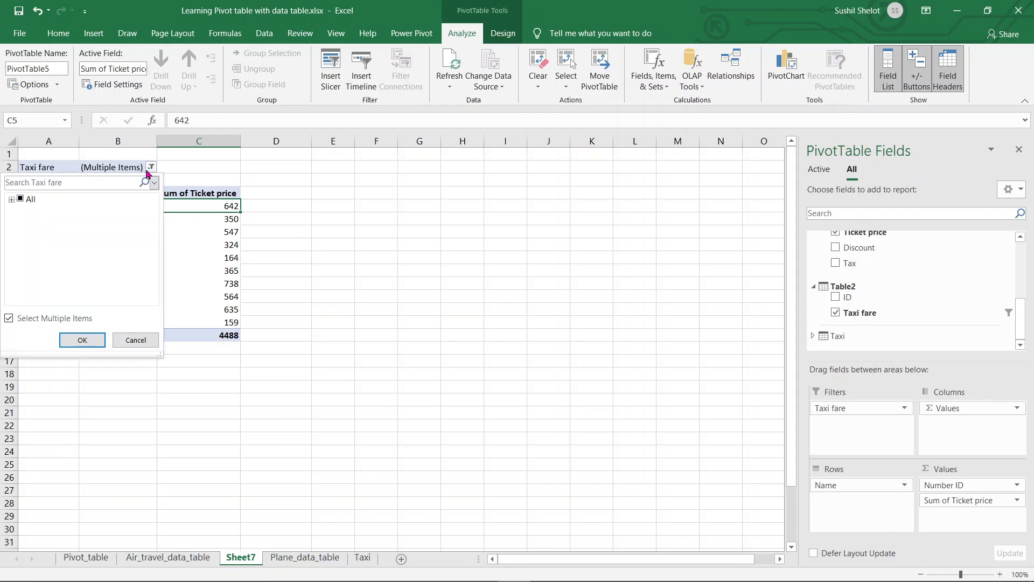
click(12, 199)
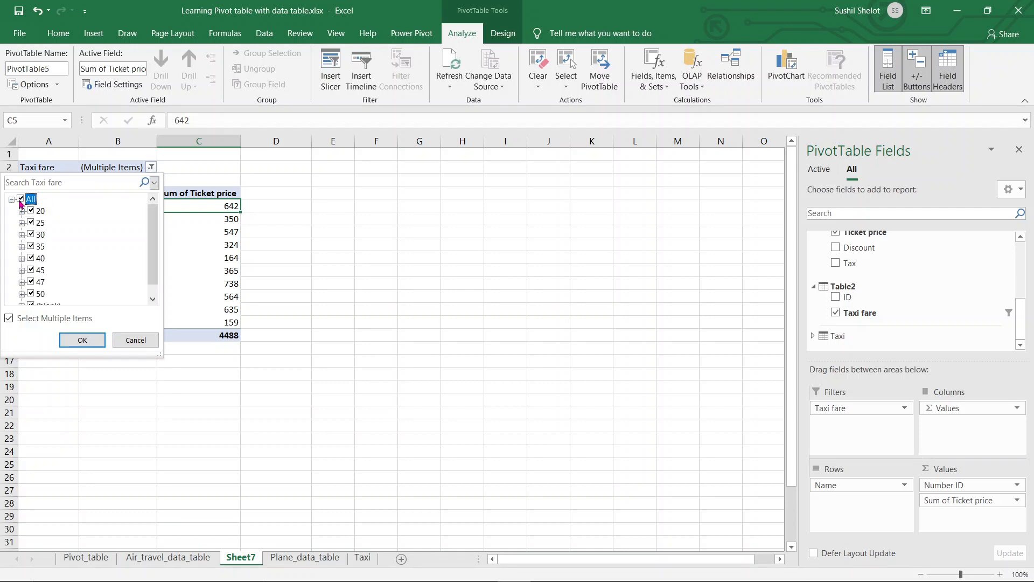
click(20, 200)
drag(151, 257, 150, 267)
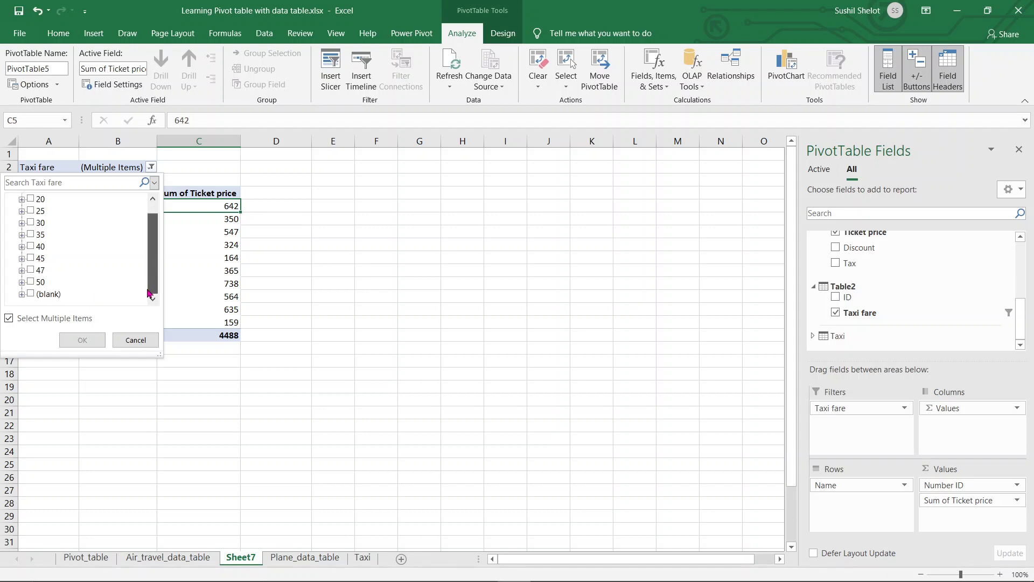
click(31, 294)
click(83, 340)
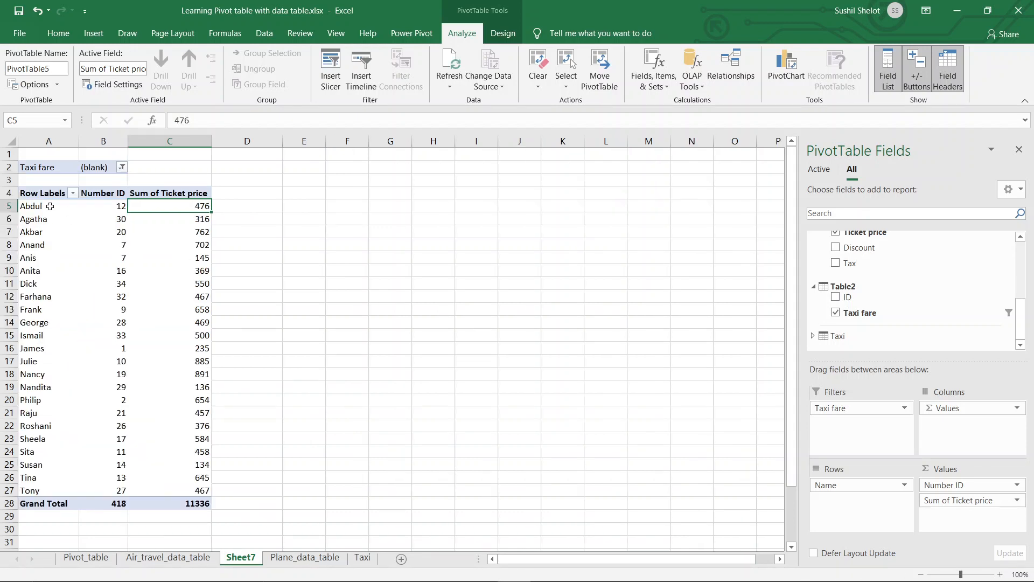
Examine the names, Number ID and ticket price columns of the filtered pivot table and their grand totals.
drag(50, 206, 50, 490)
mouse_move(112, 209)
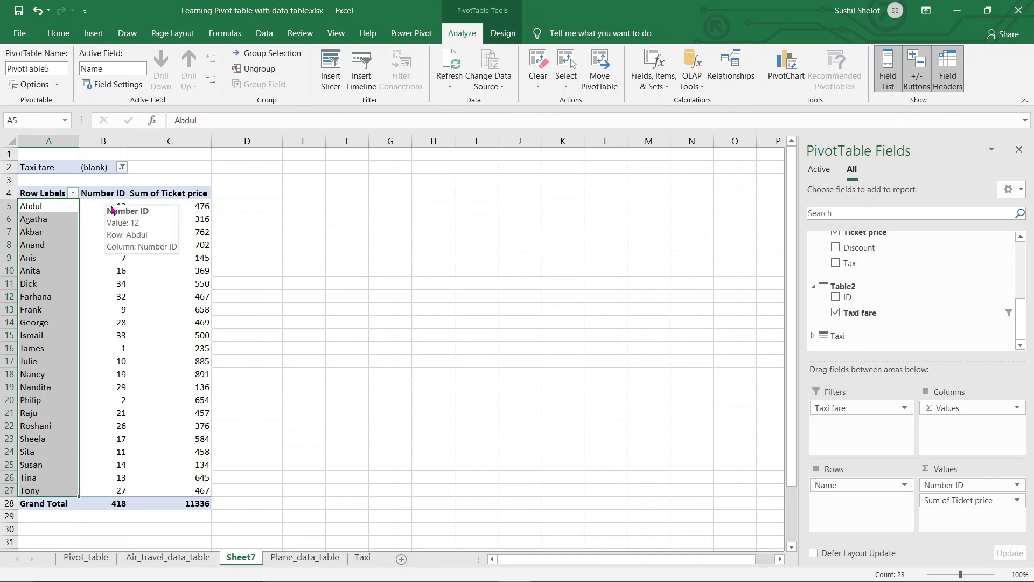
drag(99, 206, 119, 489)
drag(204, 206, 192, 477)
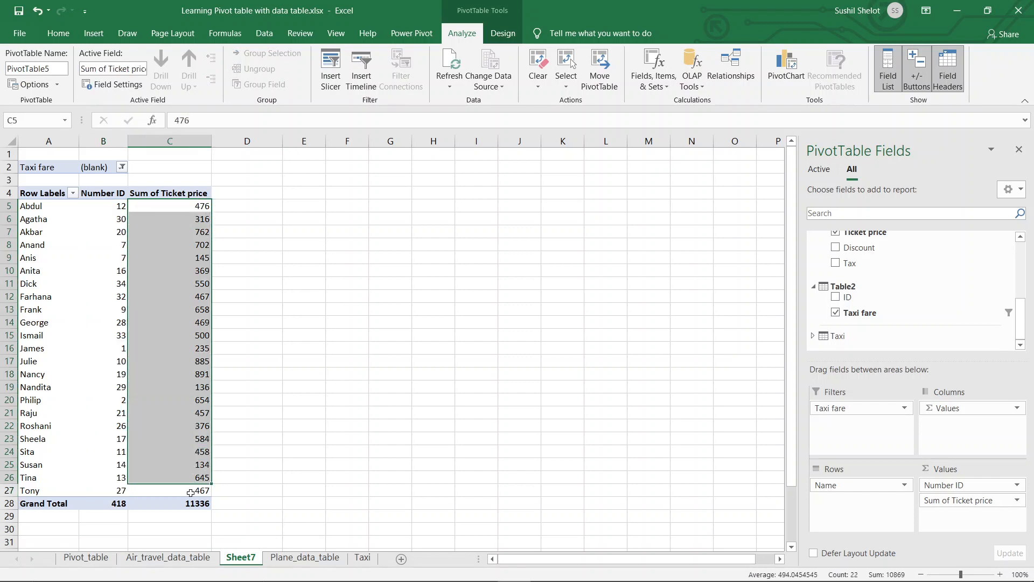
click(191, 502)
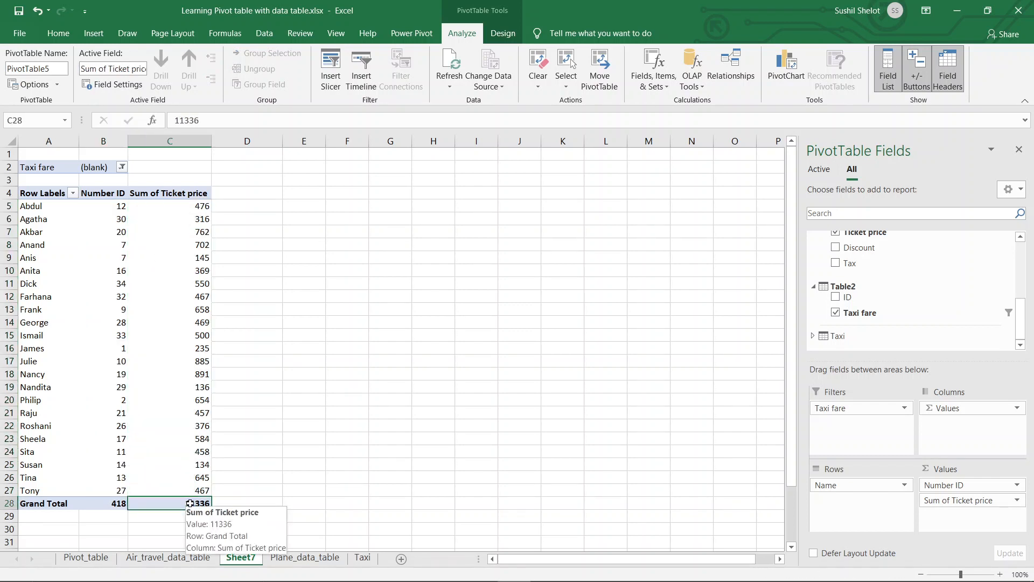
click(118, 505)
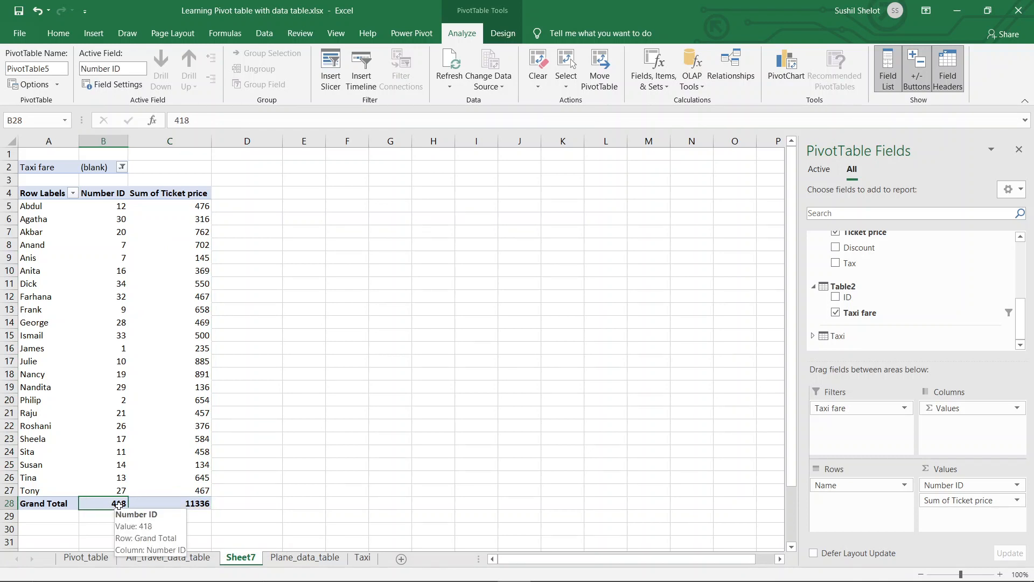
Summarize the Number ID value field by Count and select the resulting counts through the grand total.
right_click(120, 509)
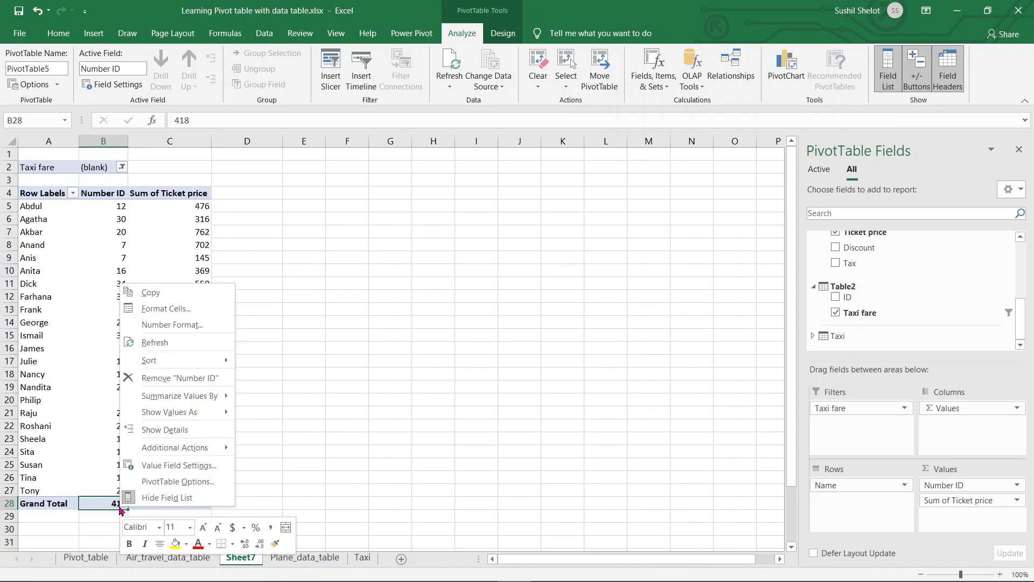
click(166, 467)
click(62, 482)
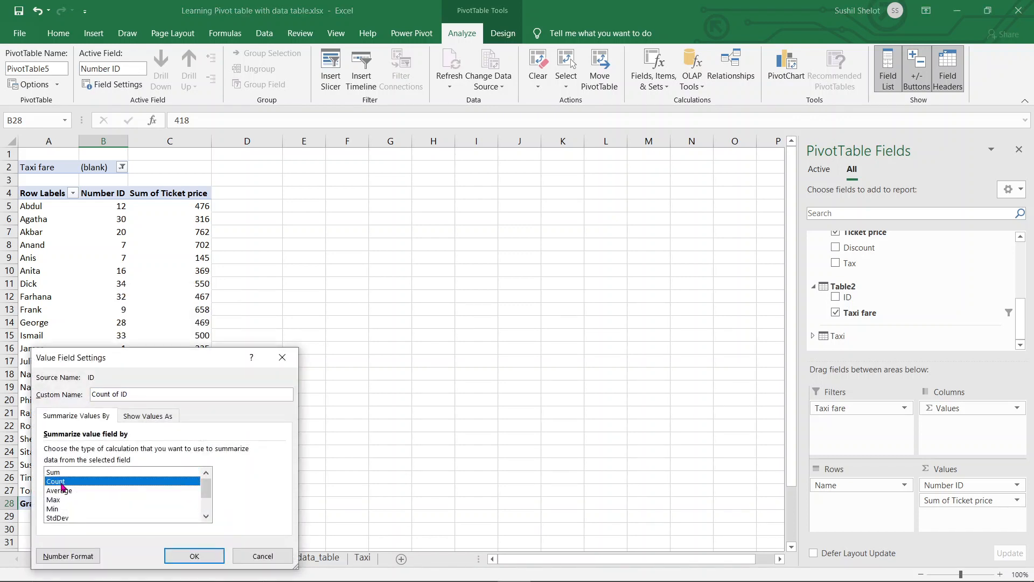
click(191, 555)
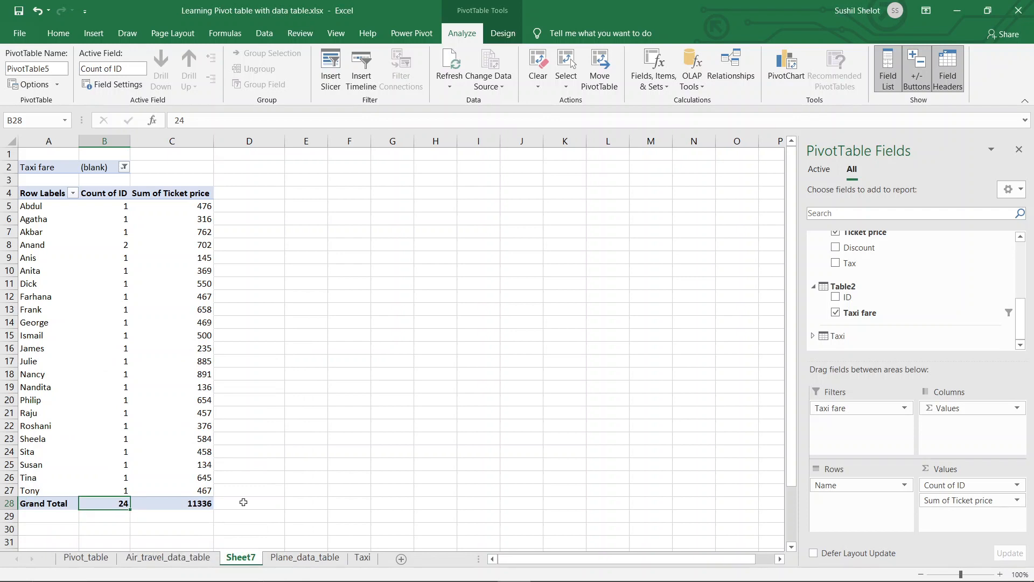
drag(124, 211, 116, 504)
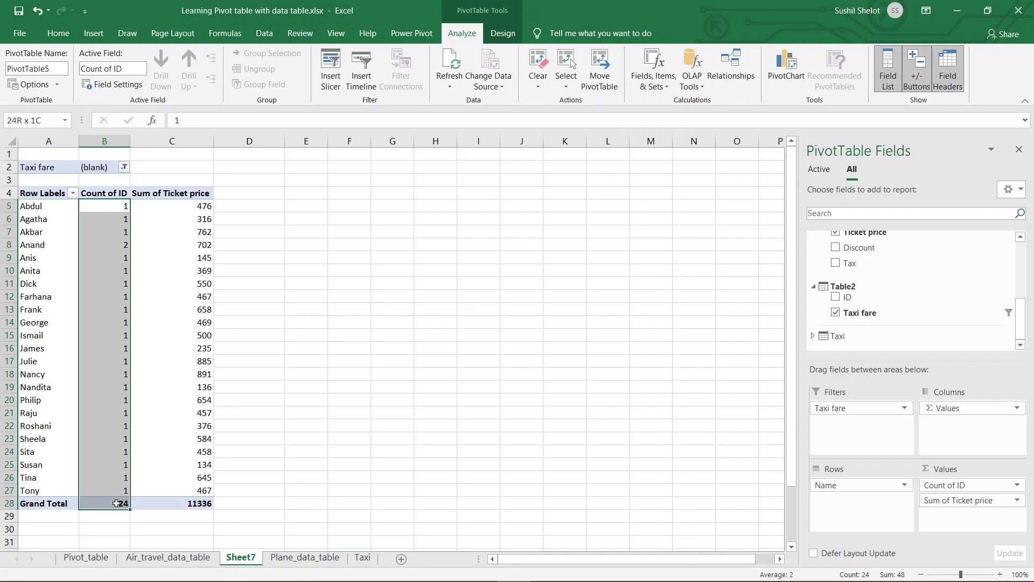
drag(116, 503, 116, 503)
Move Taxi fare from the pivot table's filters to its columns and remove Ticket price from the layout.
drag(848, 407, 973, 426)
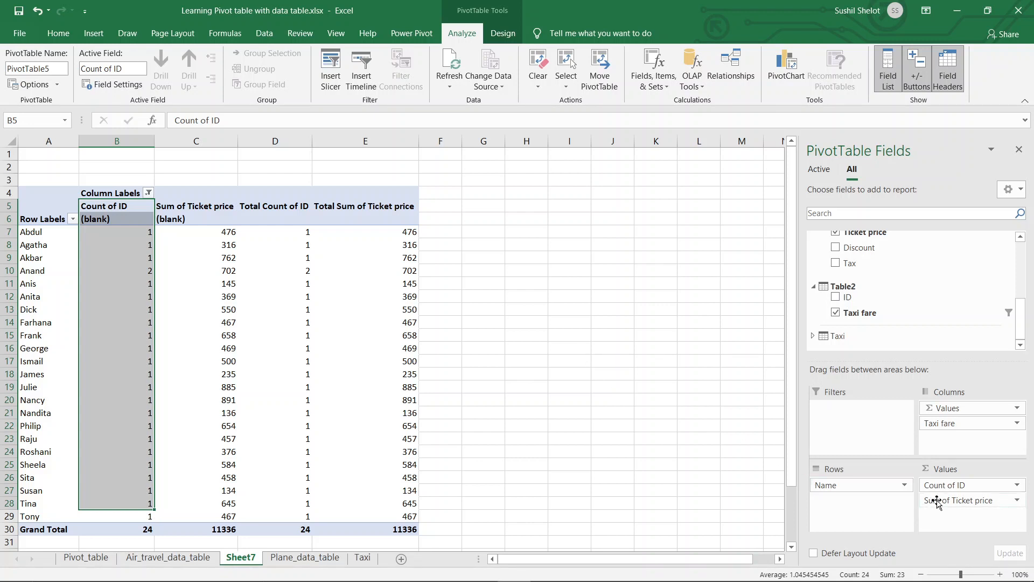
drag(948, 501, 861, 439)
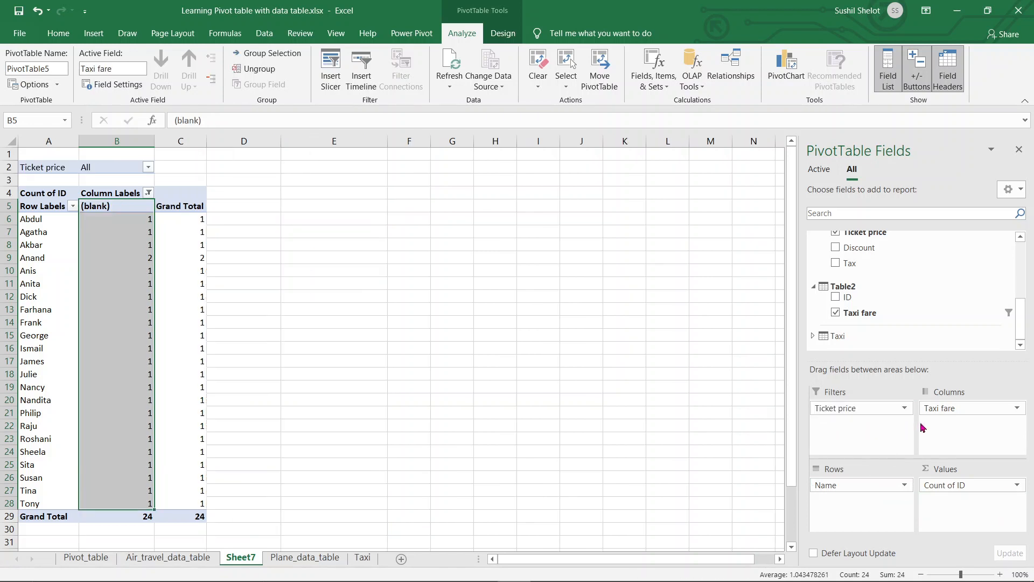
drag(947, 408, 948, 507)
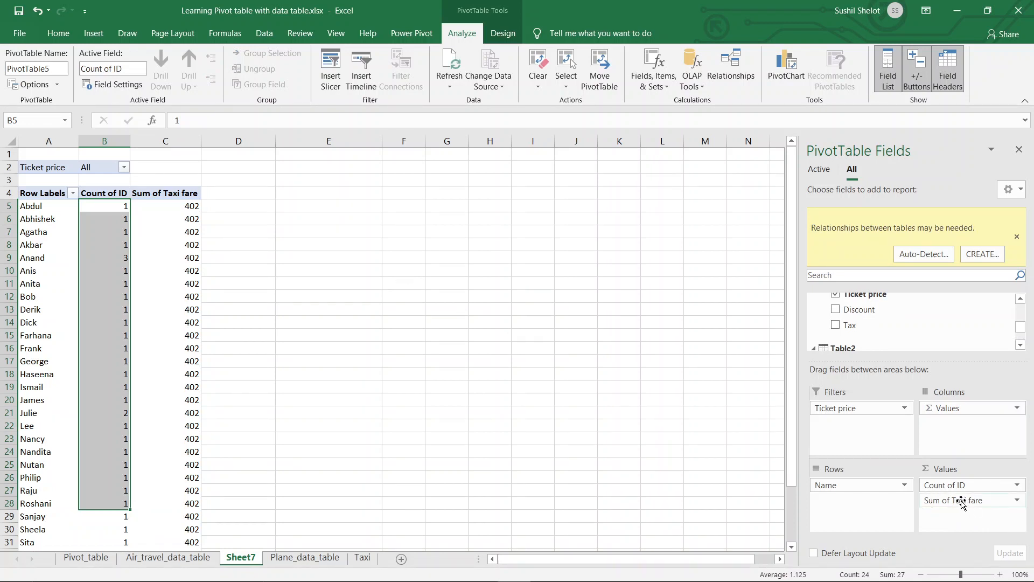
drag(962, 503, 969, 425)
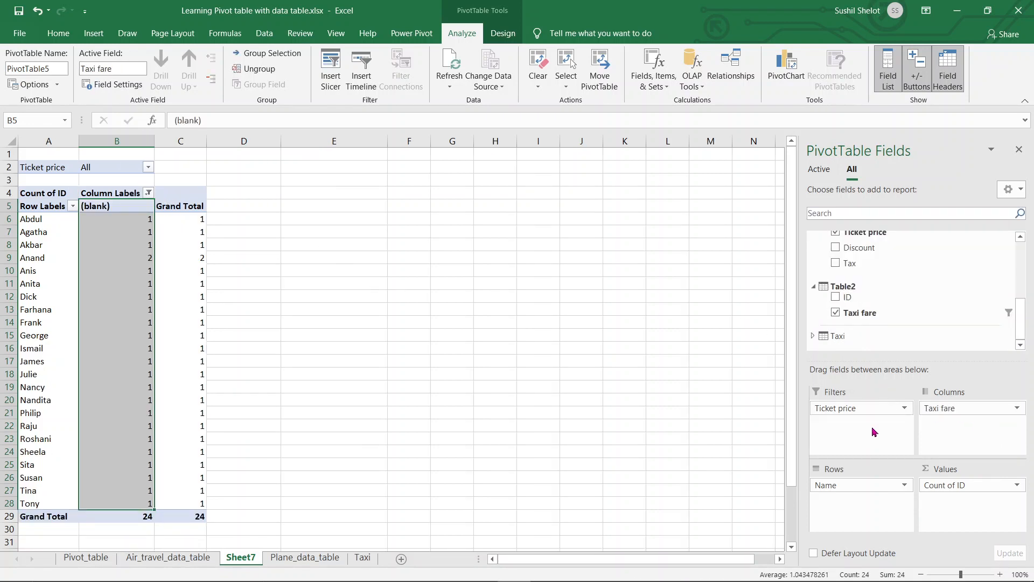
drag(860, 408, 937, 301)
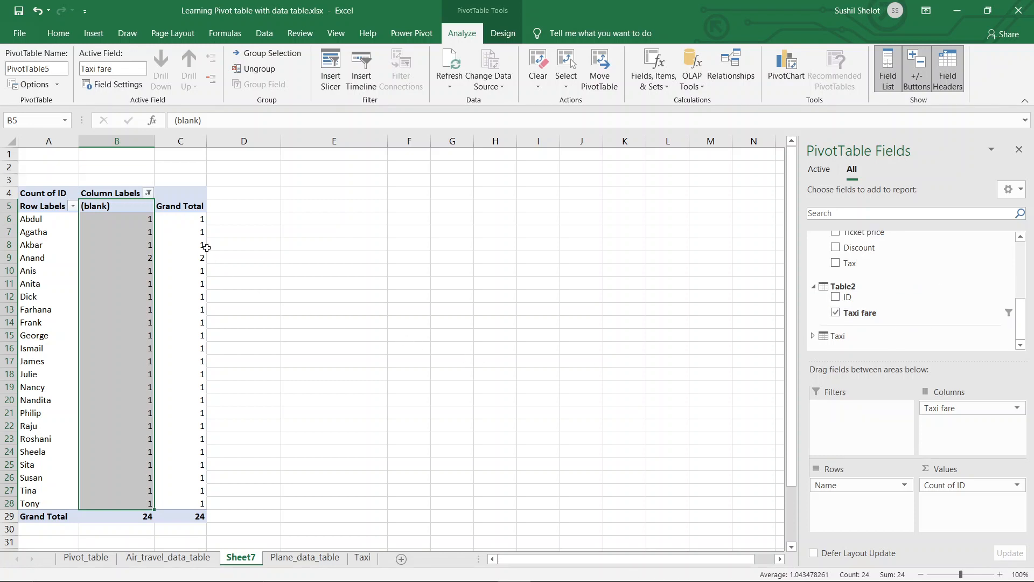
Filter the Taxi fare column labels to include every item except (blank).
mouse_move(196, 221)
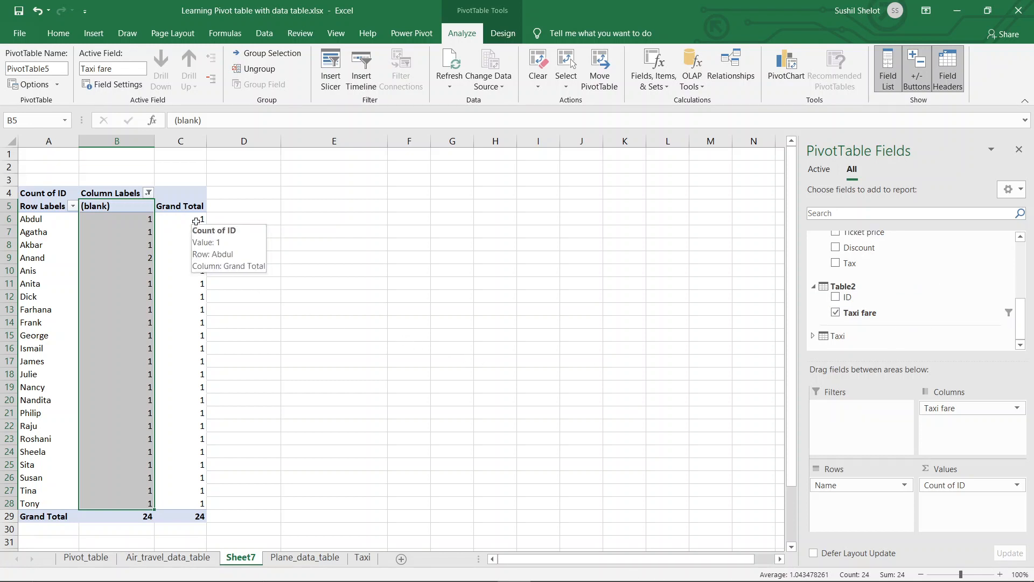
click(149, 195)
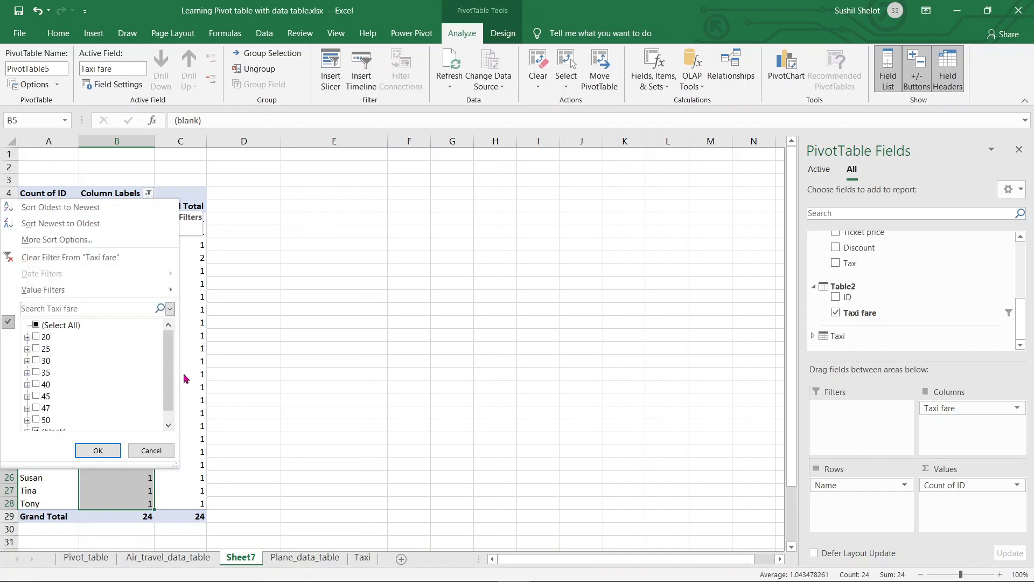
click(37, 326)
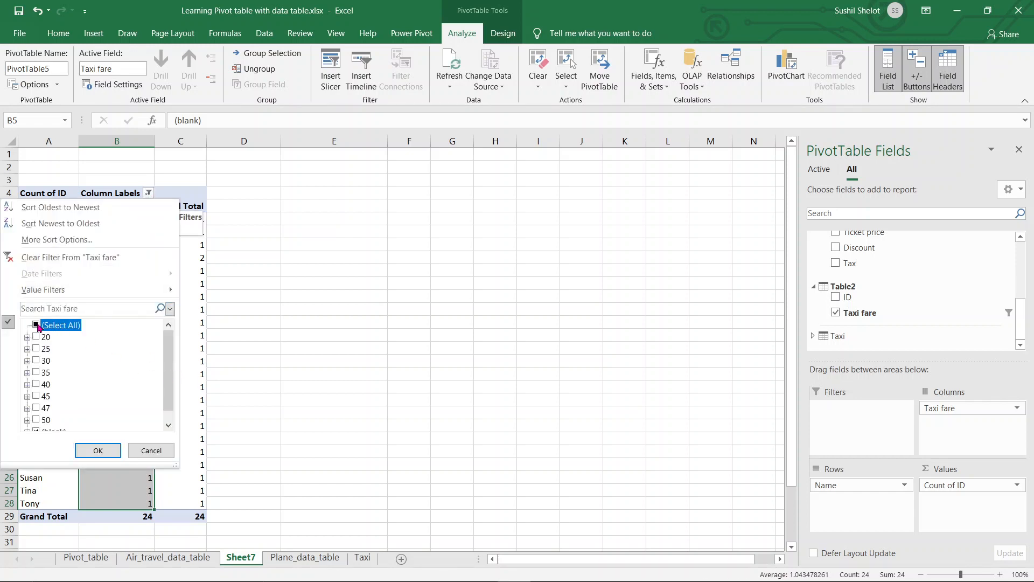
click(36, 325)
drag(170, 346, 160, 423)
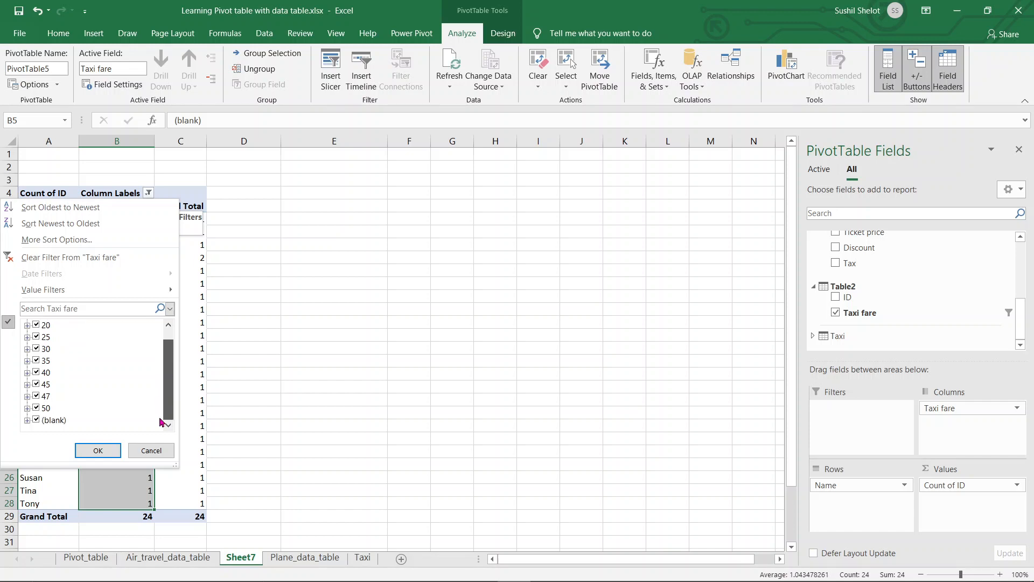
click(36, 419)
click(105, 450)
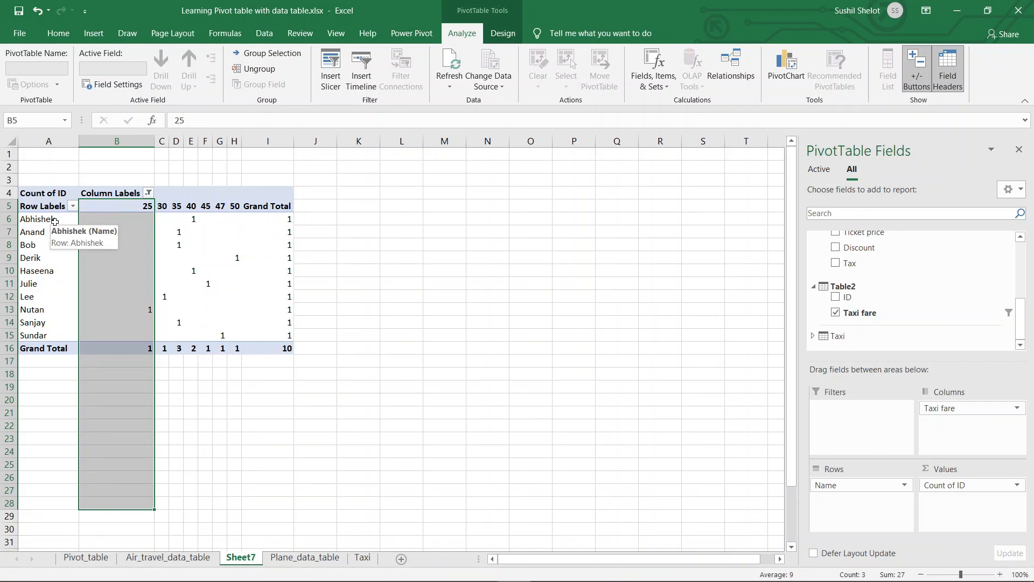
Examine which taxi fare column each of the first four passengers falls under, and the overall grand total.
click(147, 206)
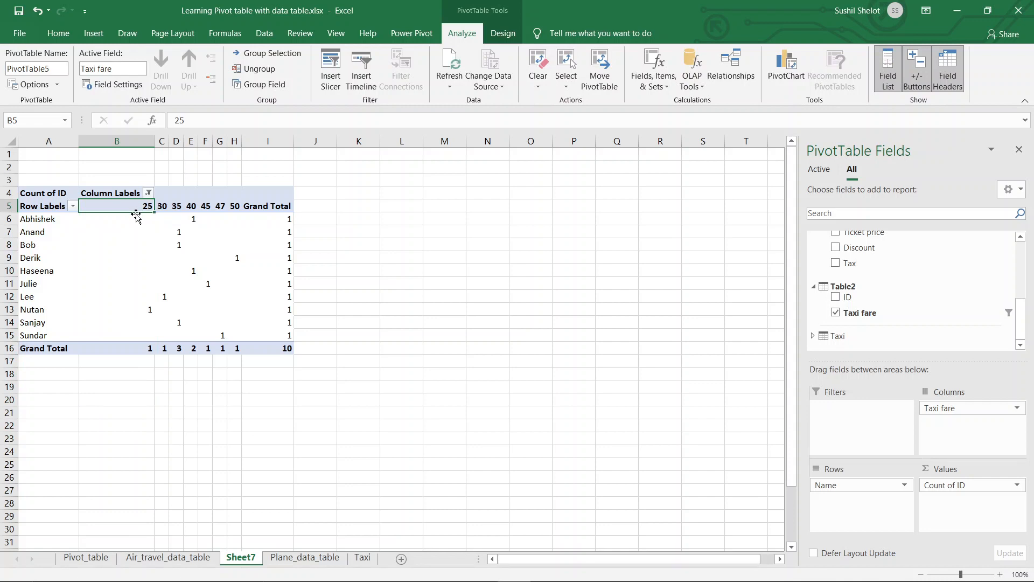
click(190, 207)
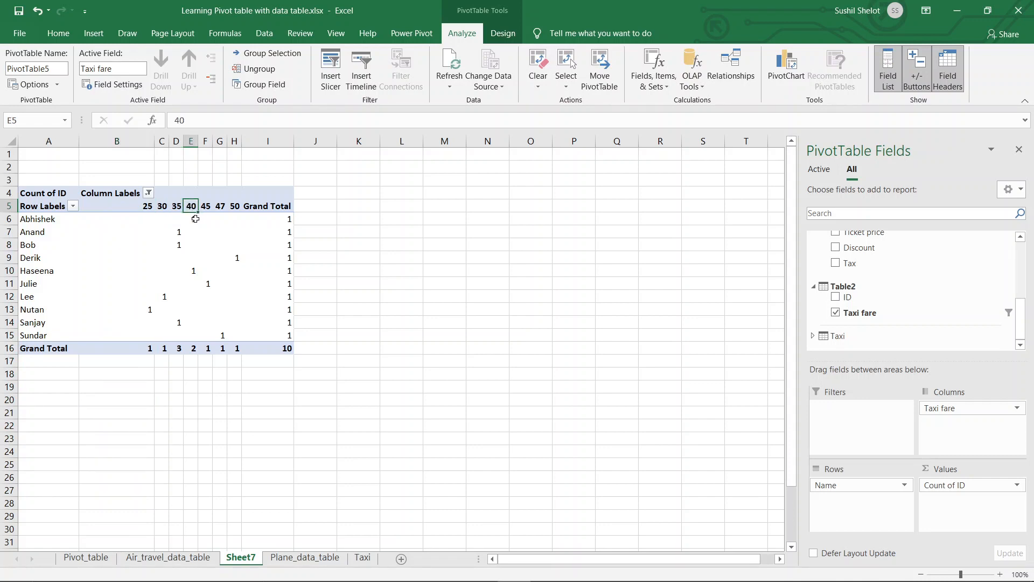
click(195, 219)
click(178, 232)
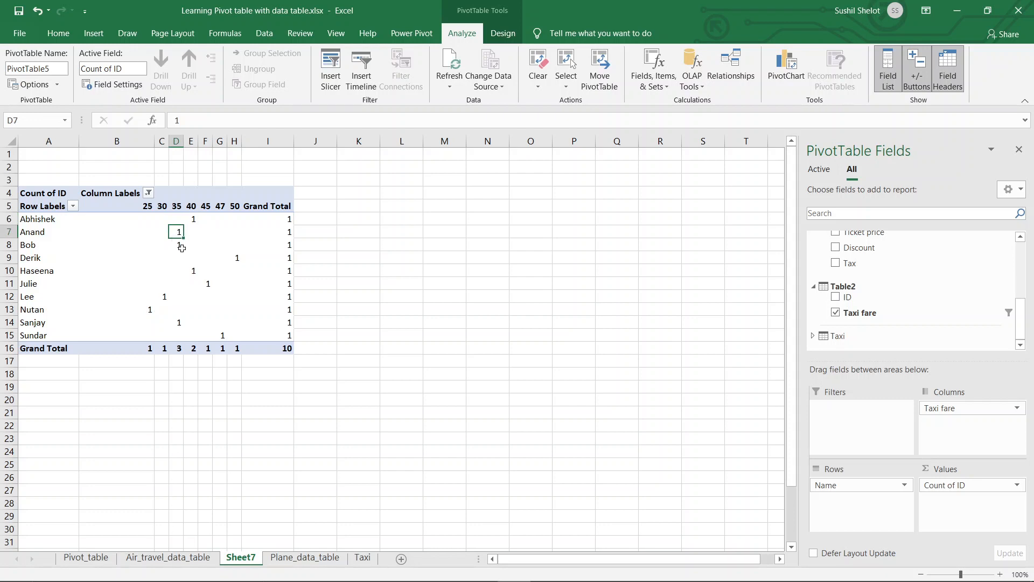
click(181, 246)
click(236, 259)
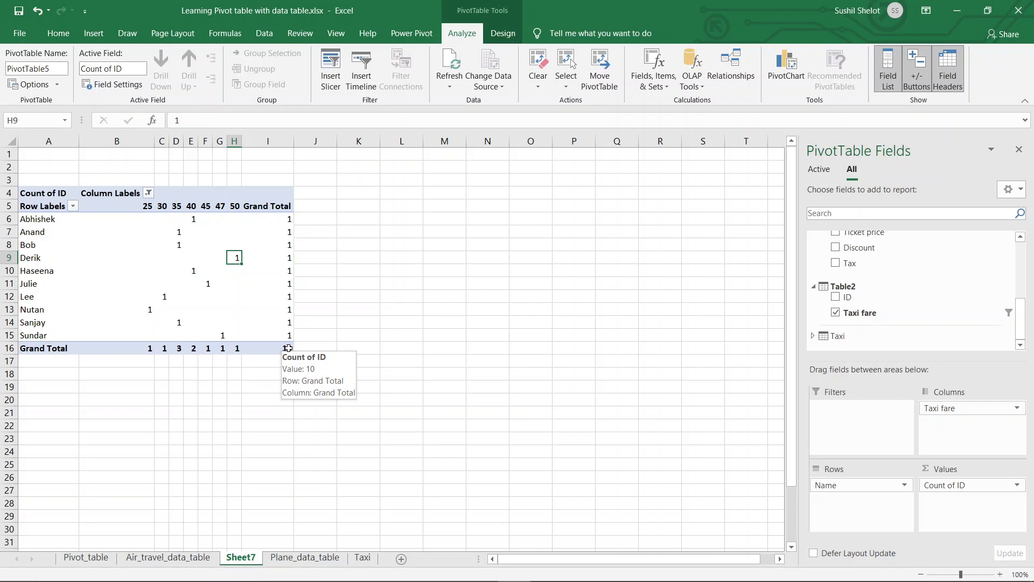
Refresh all data connections in the workbook and dismiss the resulting messages.
click(451, 89)
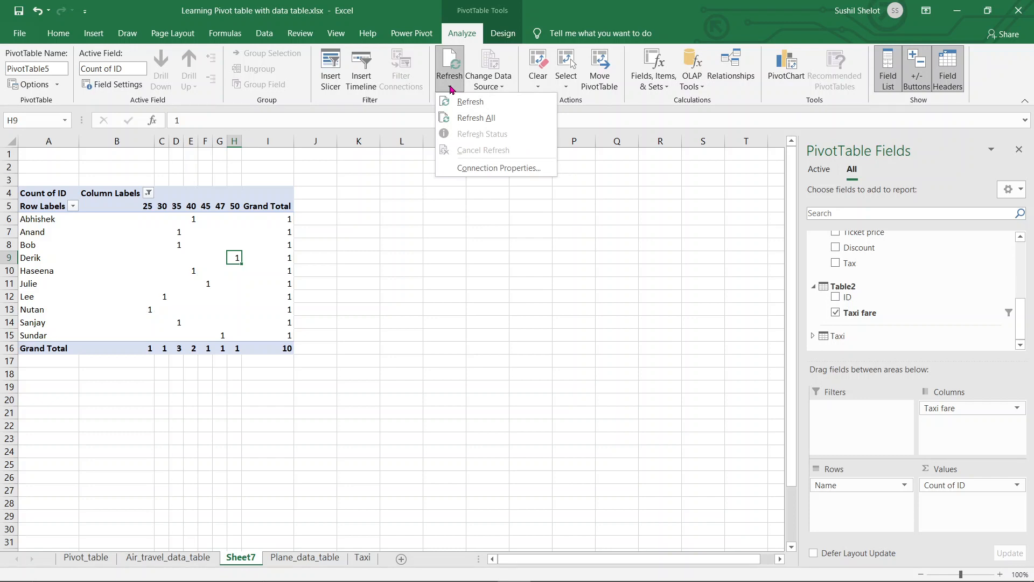
click(470, 118)
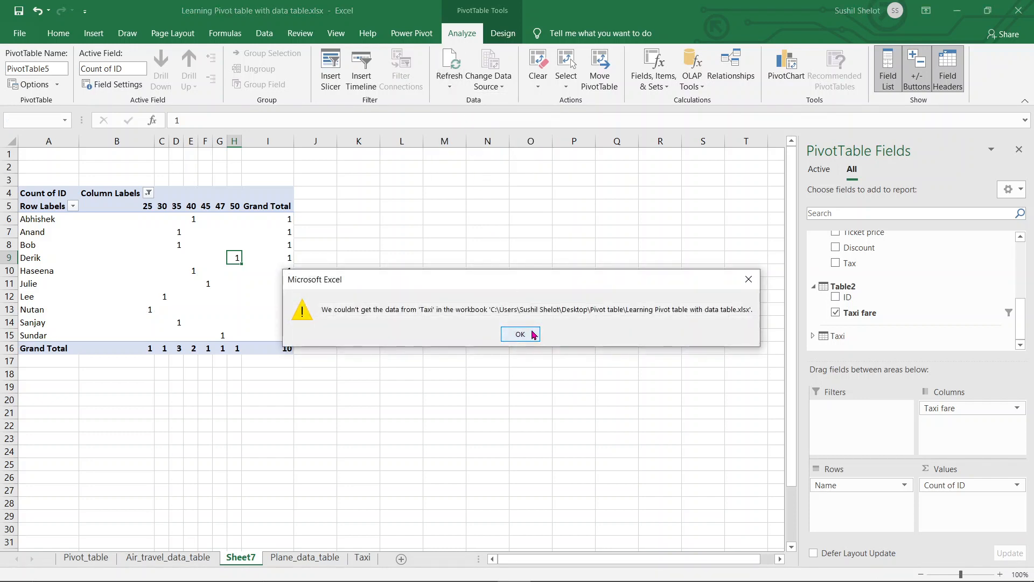
click(530, 331)
click(512, 332)
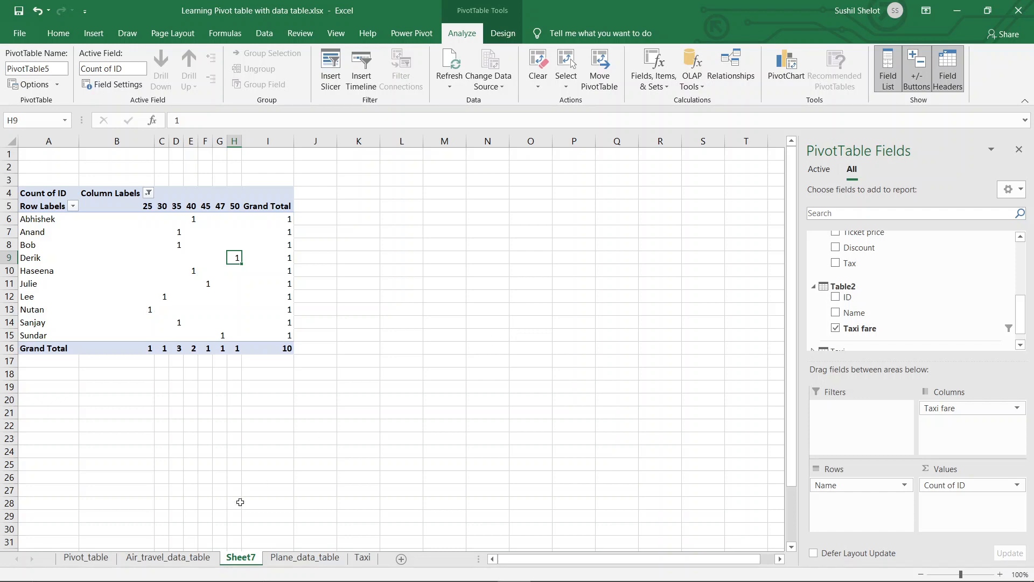
Open the Air_travel_data_table sheet with the source passenger records.
click(199, 557)
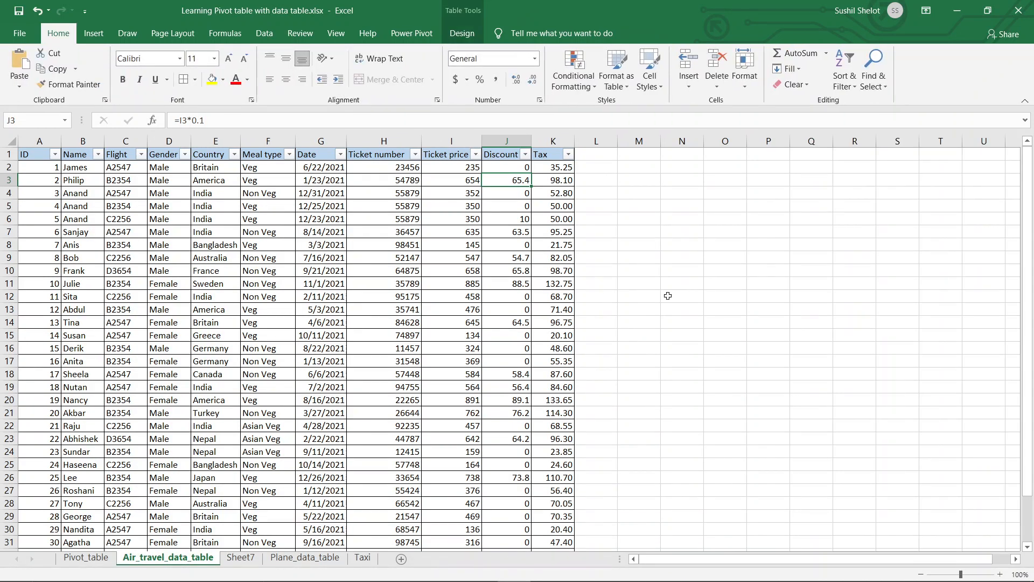